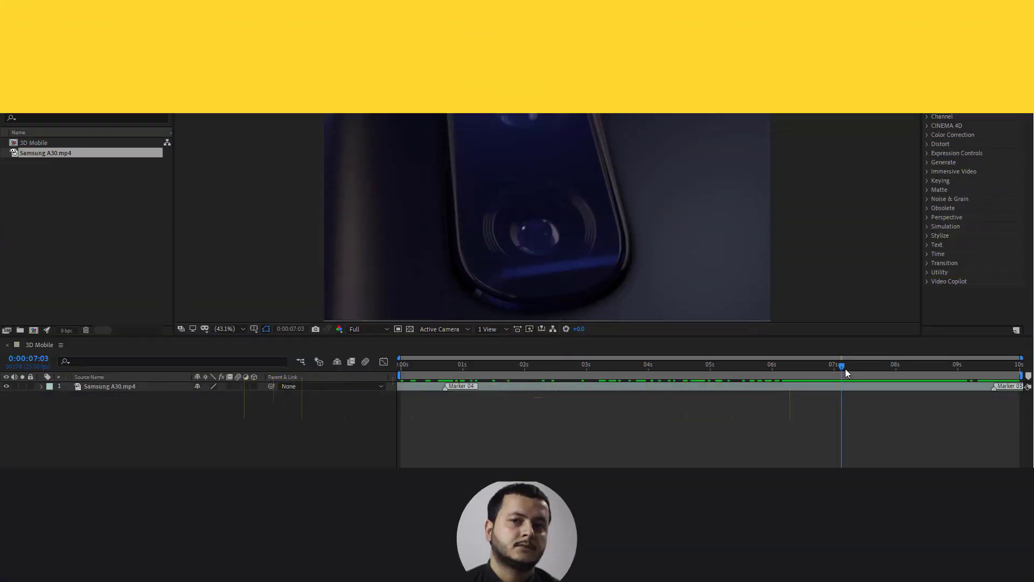
- Delete the Samsung A30.mp4 layer from the 3D Mobile composition and remove its footage from the project
left_click_drag(845, 369, 874, 371)
left_click(106, 386)
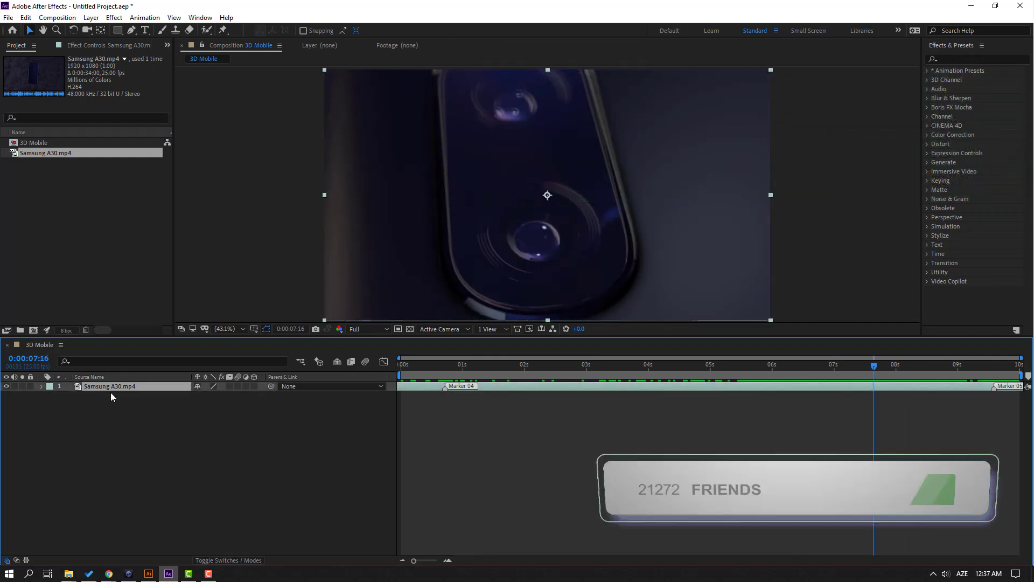
key("Delete")
left_click(35, 153)
key("Delete")
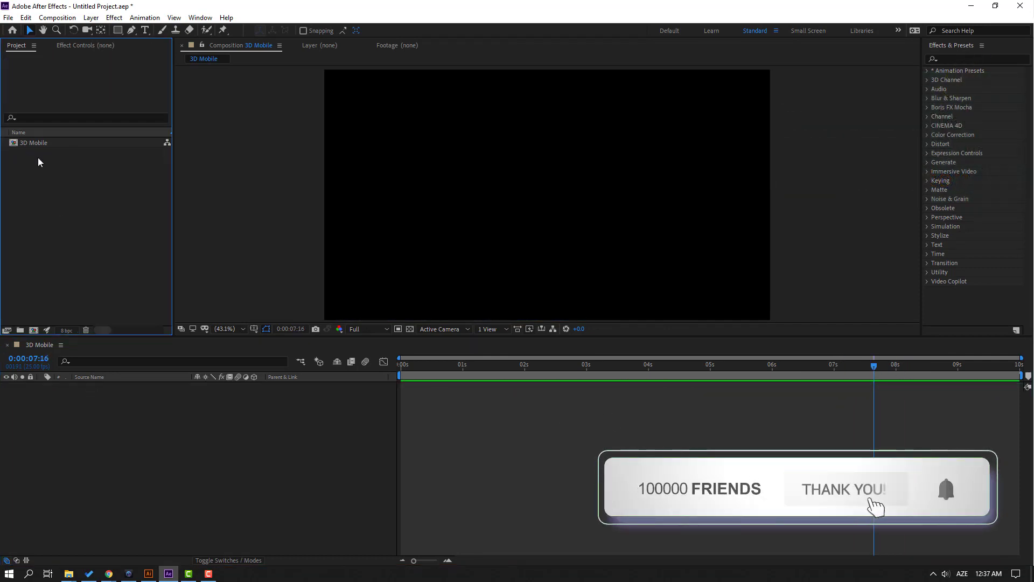
left_click(203, 455)
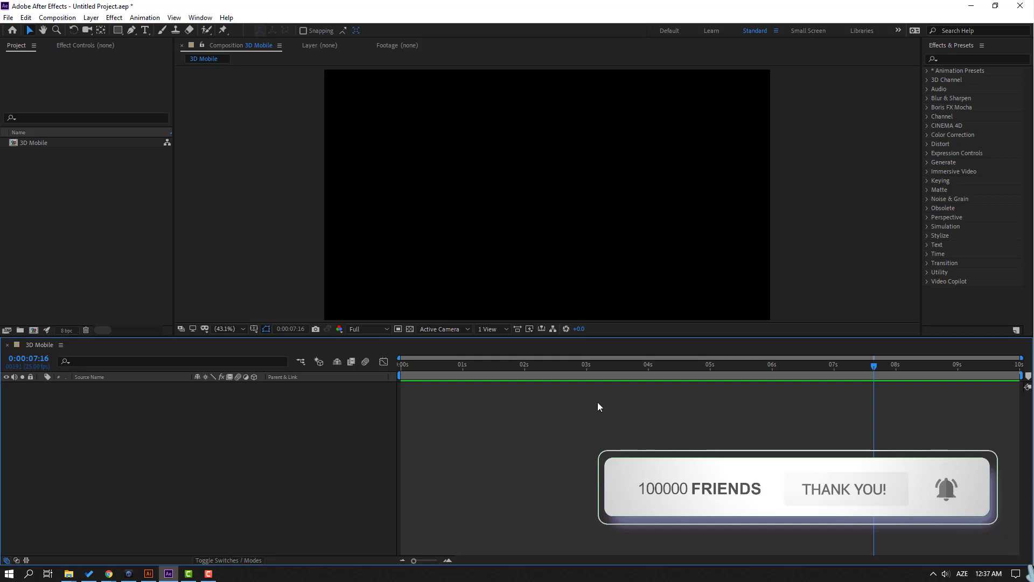
left_click_drag(574, 367, 290, 405)
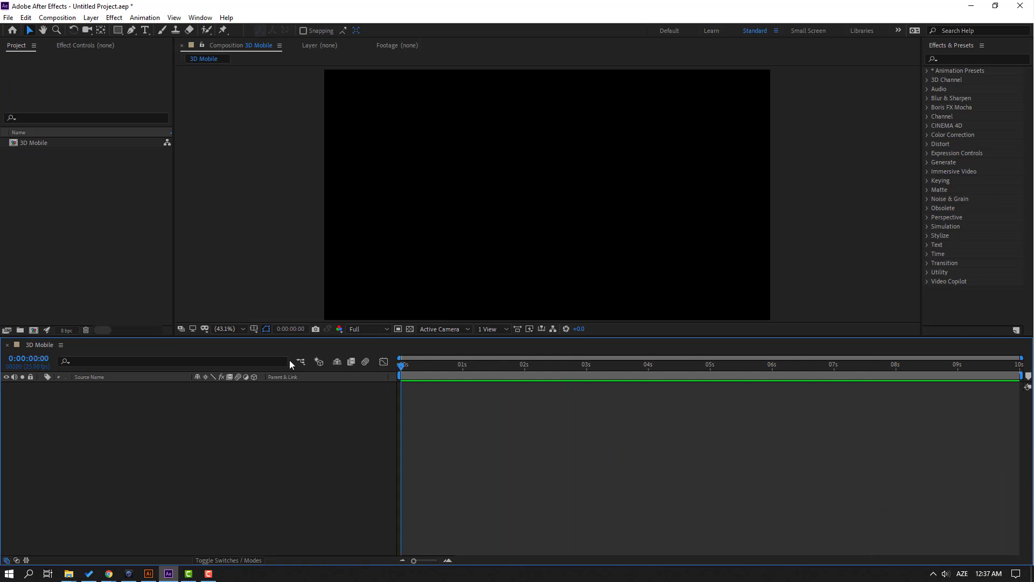
left_click_drag(291, 336, 280, 374)
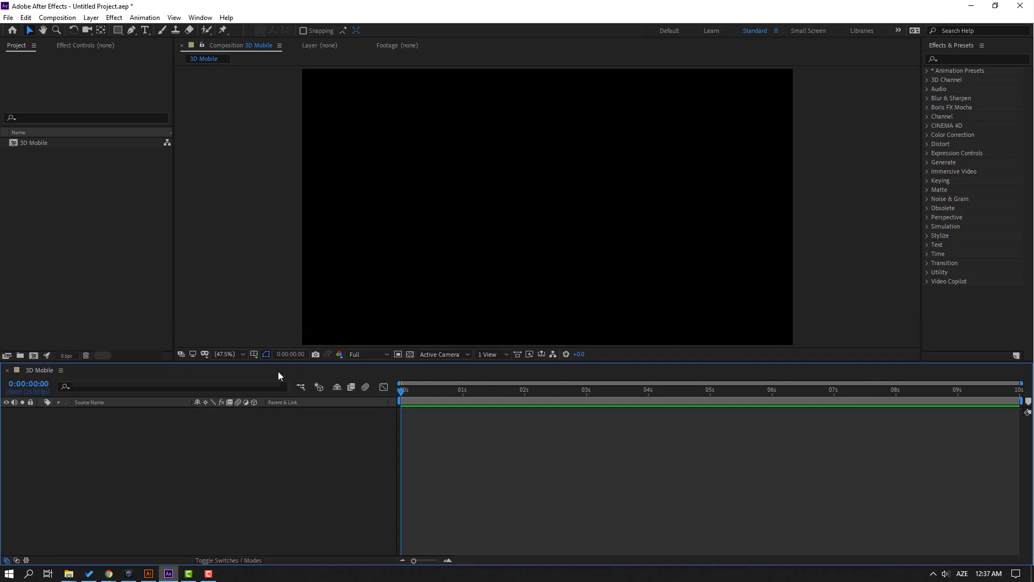
right_click(203, 487)
mouse_move(286, 374)
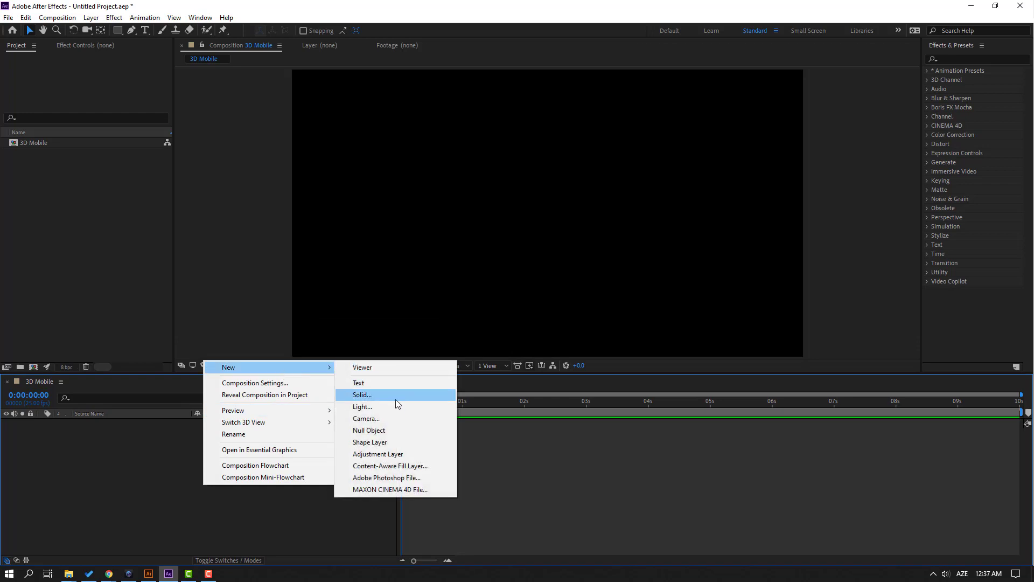
left_click(372, 394)
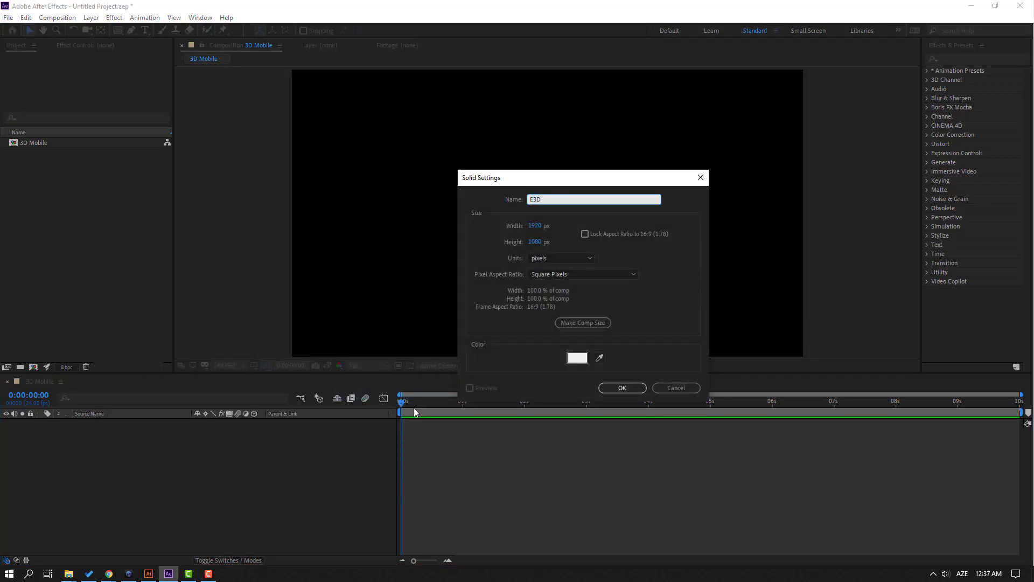
left_click(577, 359)
left_click(591, 527)
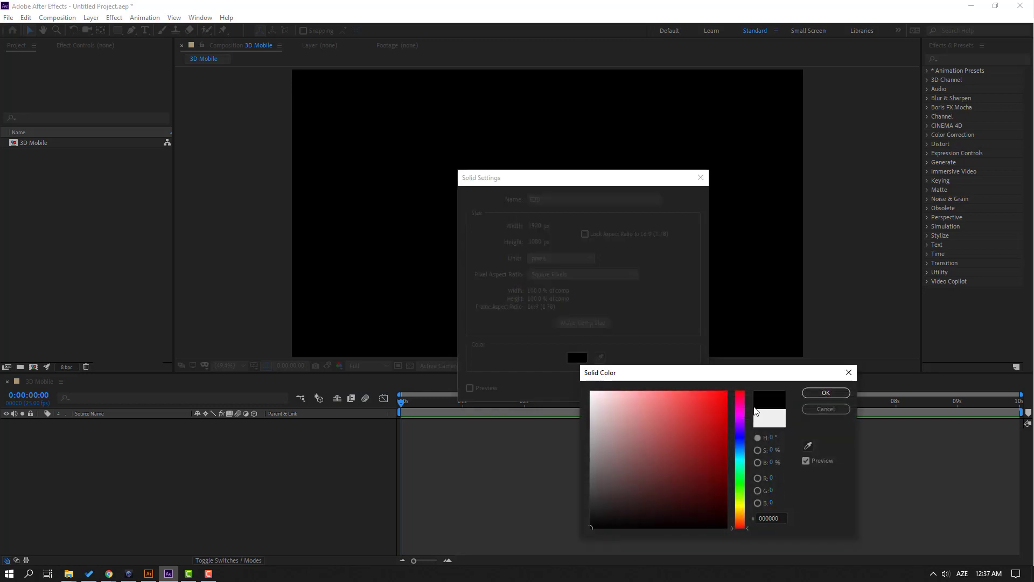
left_click(804, 392)
left_click(616, 390)
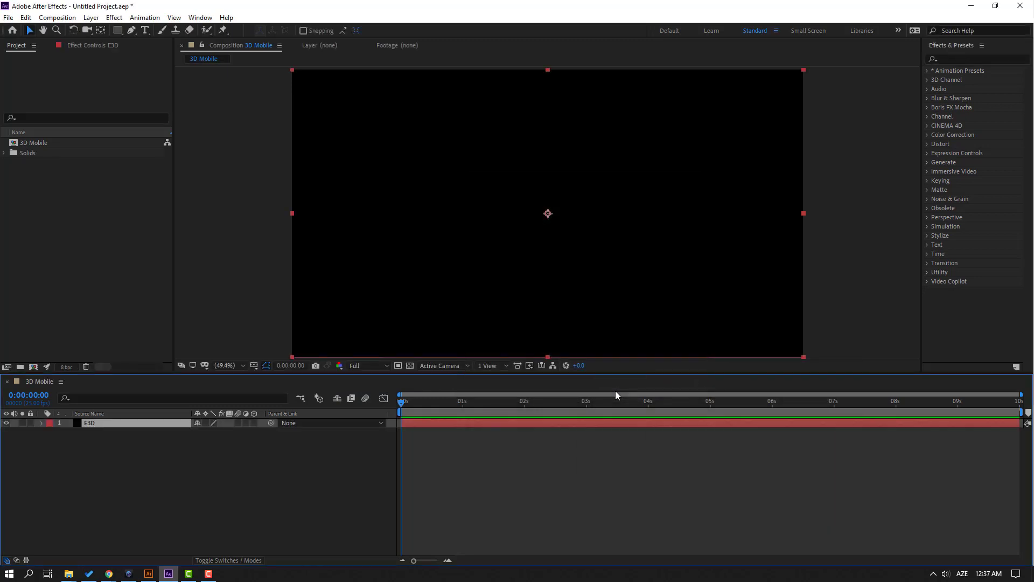
- Apply the Video Copilot Element effect to the E3D solid and open its Scene Setup
left_click(114, 17)
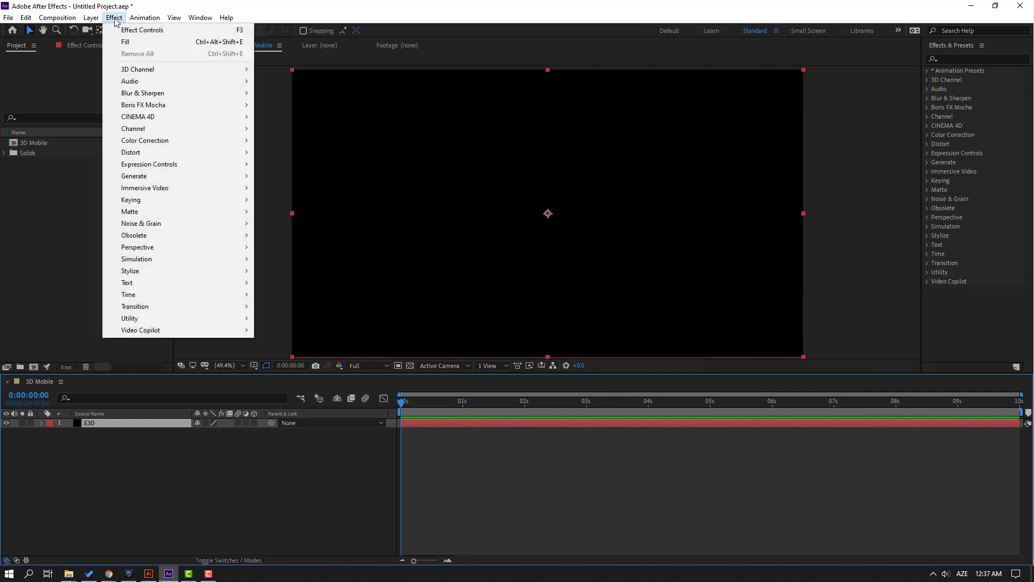
mouse_move(158, 334)
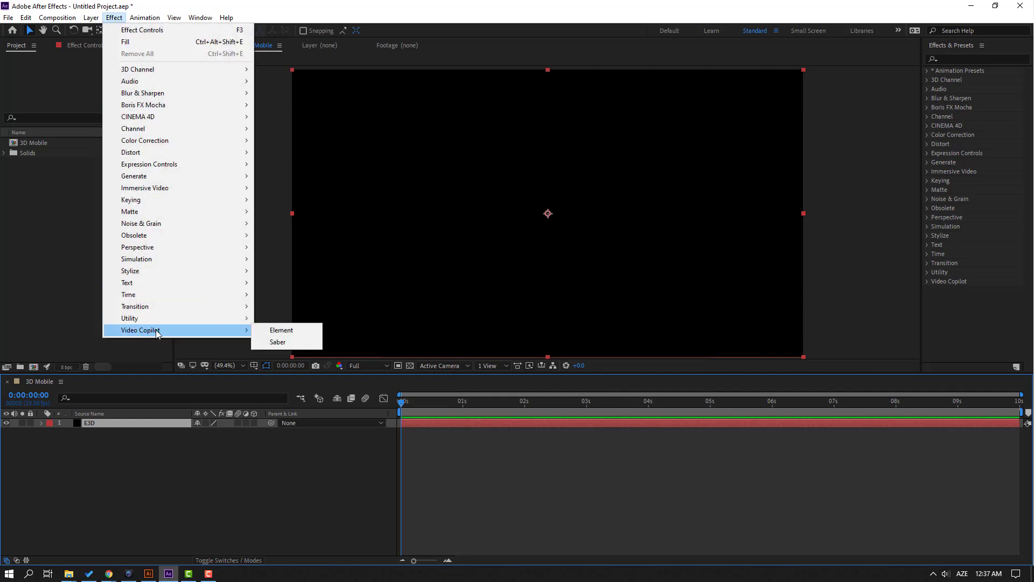
left_click(293, 334)
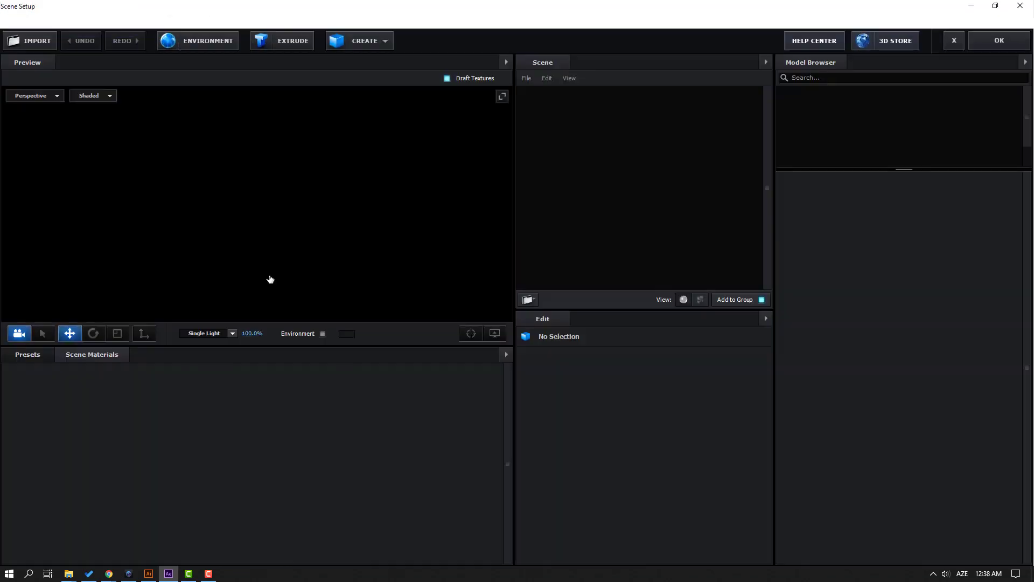
- Copy the path of the Samsung Mobile folder in File Explorer and return to the Element Scene Setup
mouse_move(68, 571)
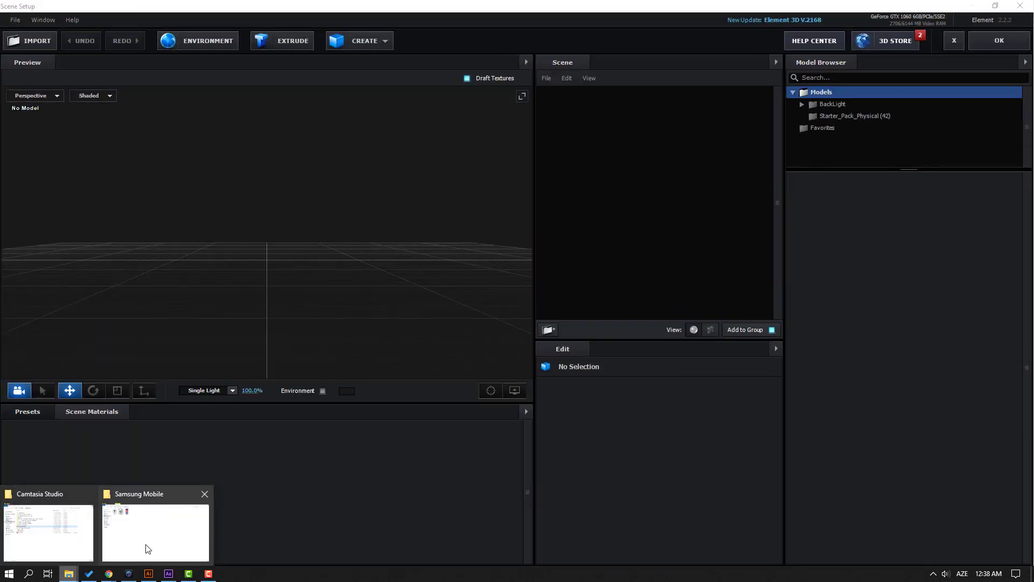
left_click(143, 544)
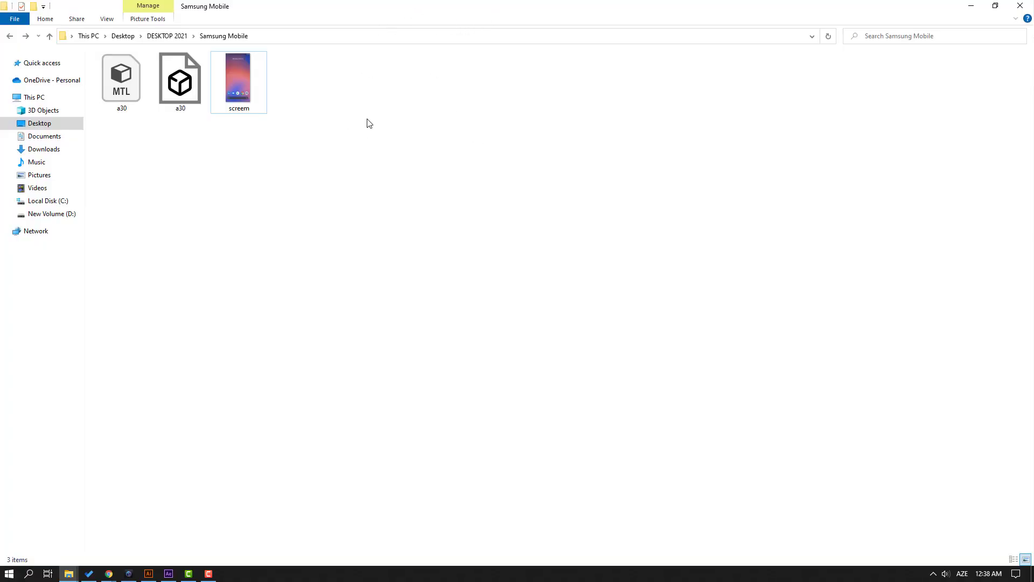
left_click(269, 35)
key("ctrl+c")
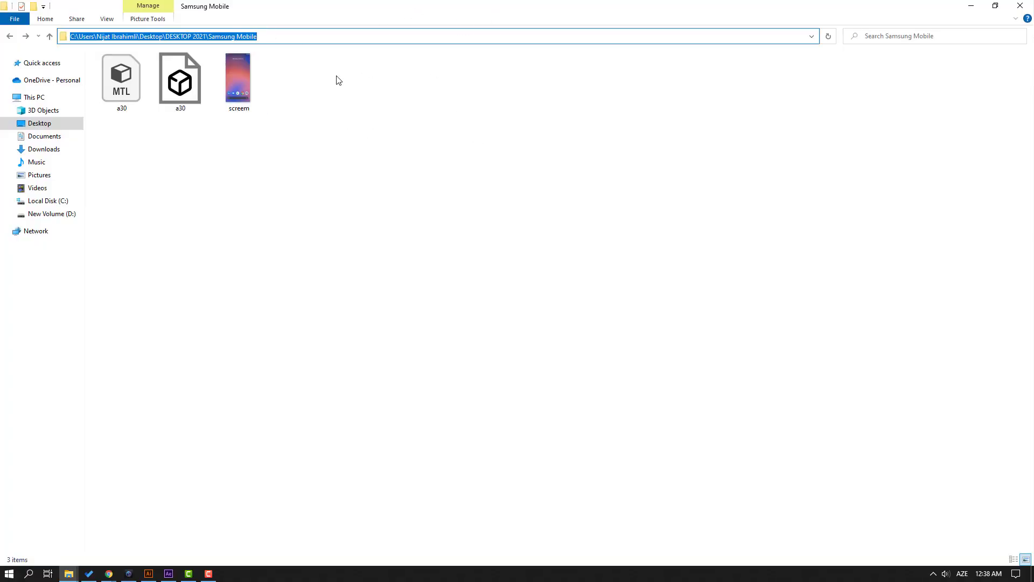
left_click(168, 573)
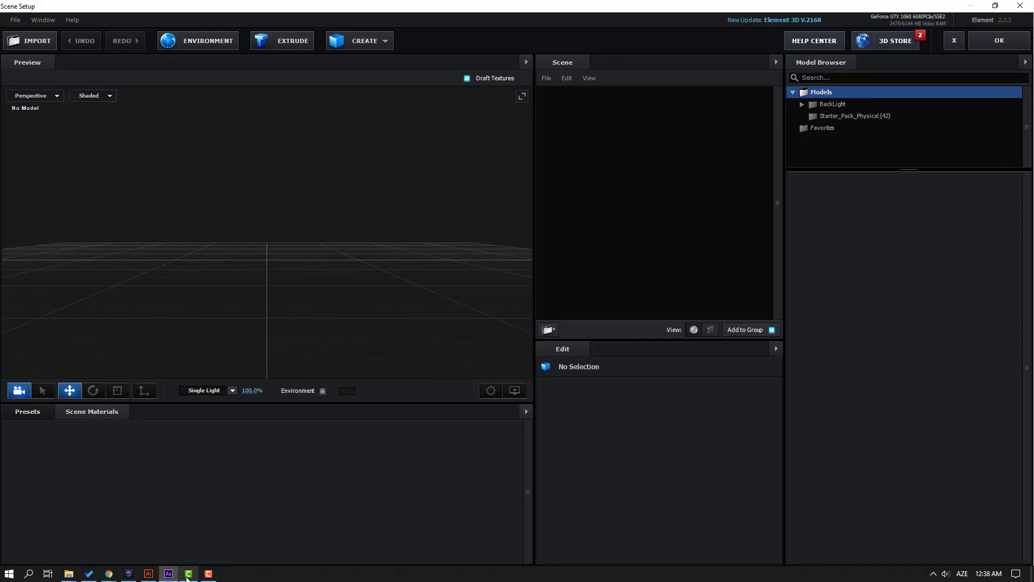
- Import the a30 OBJ model from the copied Samsung Mobile folder path, keeping the default import preferences
left_click(32, 41)
left_click(165, 373)
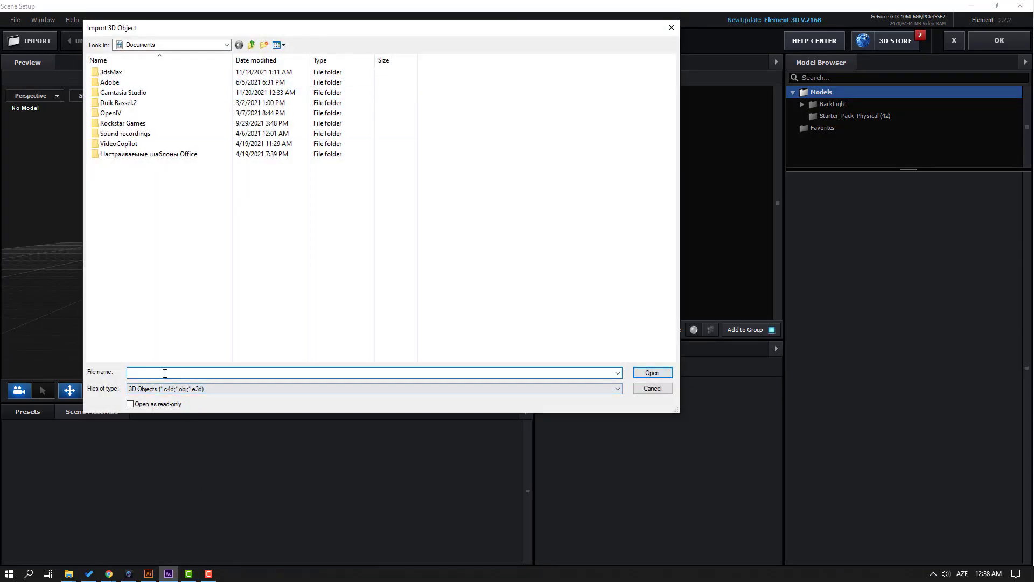
key("ctrl+v")
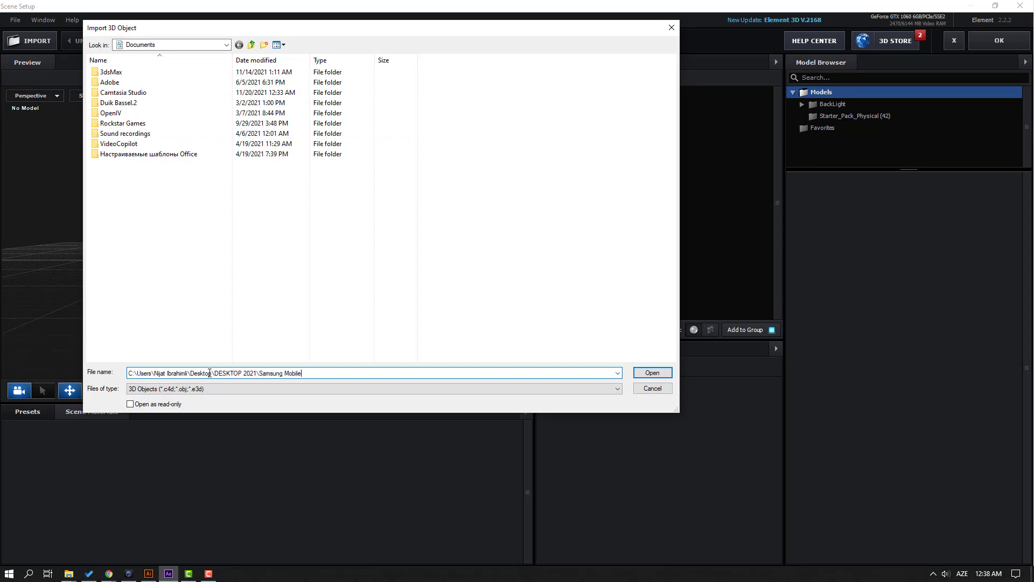
left_click(640, 373)
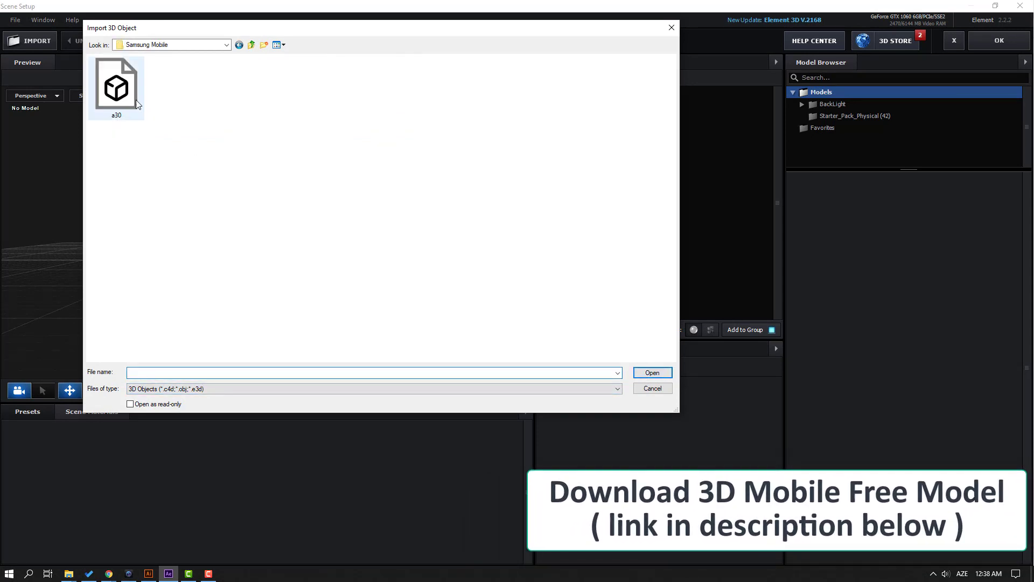
left_click(120, 96)
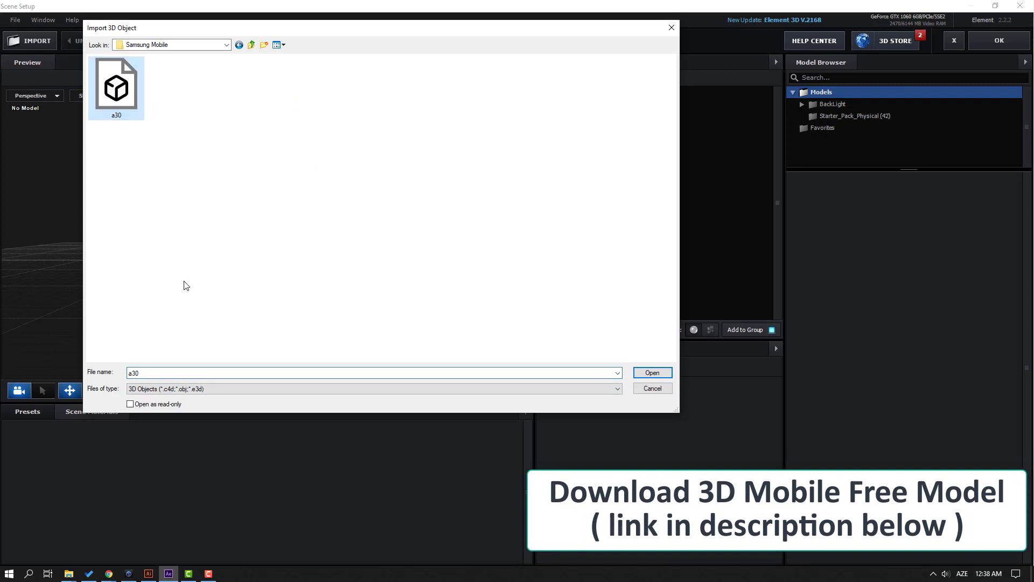
left_click(652, 373)
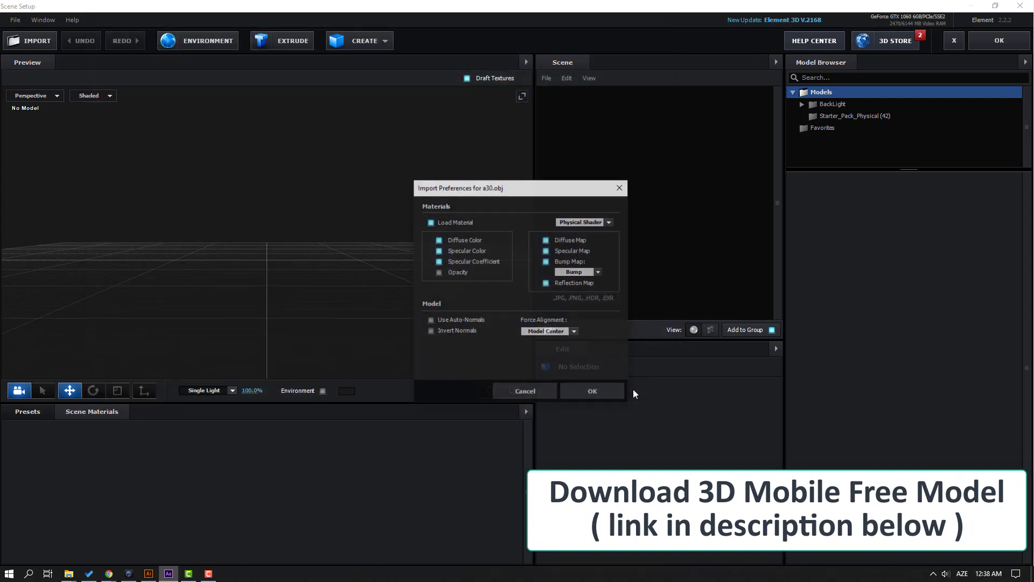
left_click(594, 390)
- Raise the a30 model to 1.12 on the Y axis in the preview
left_click_drag(357, 310, 225, 319)
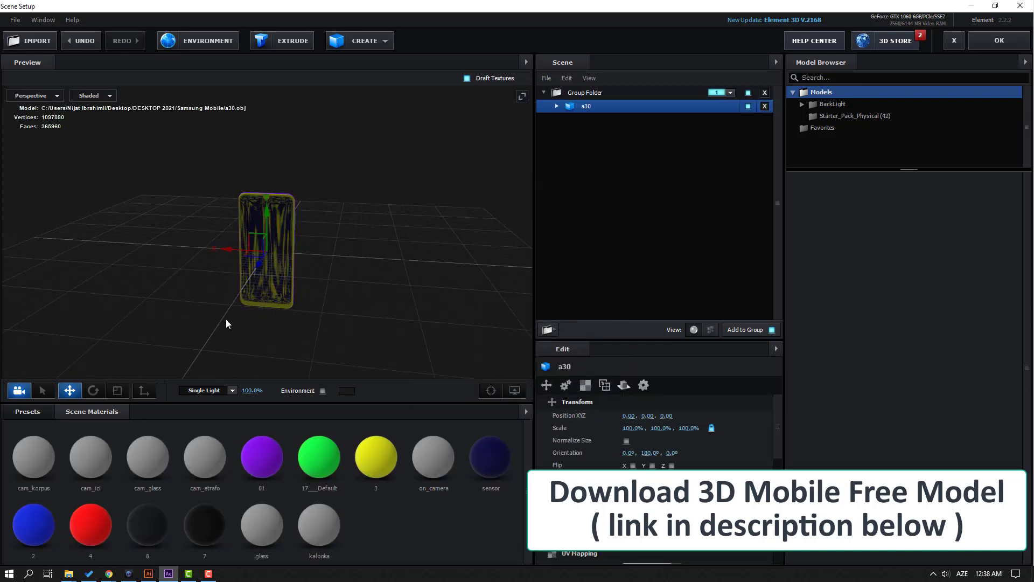
left_click_drag(256, 246, 203, 138)
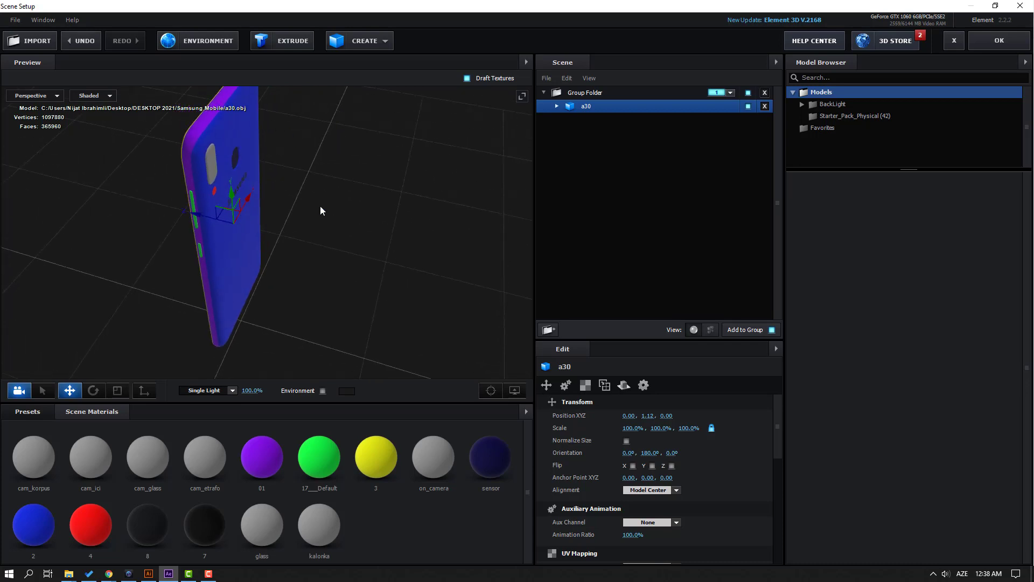
left_click_drag(320, 210, 397, 261)
- Apply the Black_Gloss material from the Physical presets to the phone's purple outer frame
left_click(29, 413)
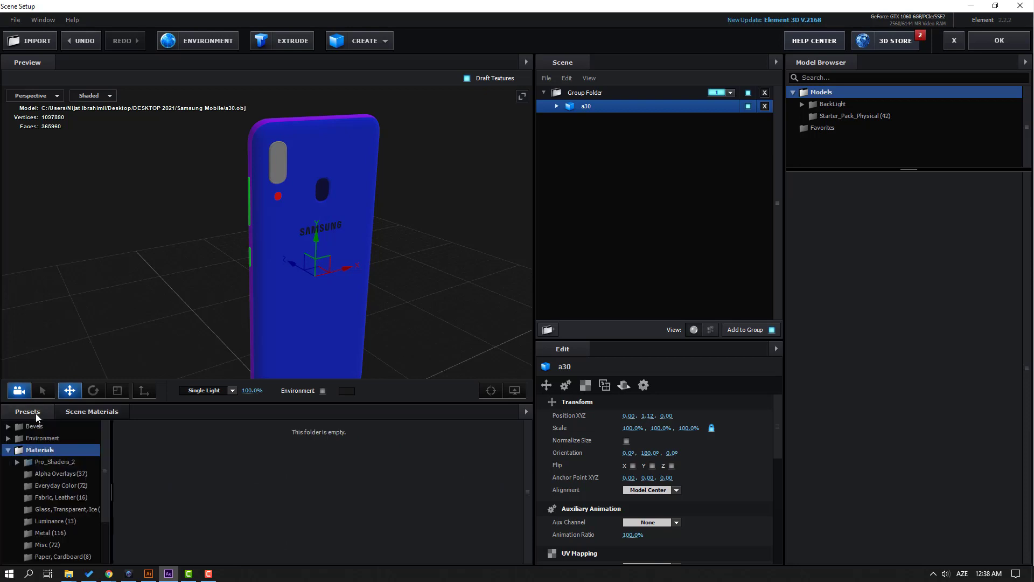
scroll(70, 502, "down", 5)
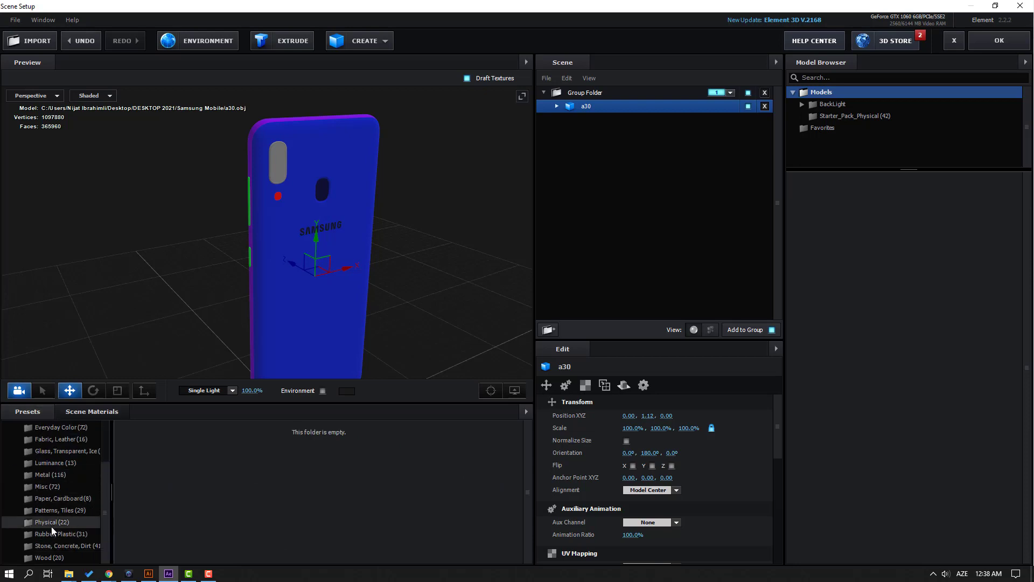
left_click(50, 525)
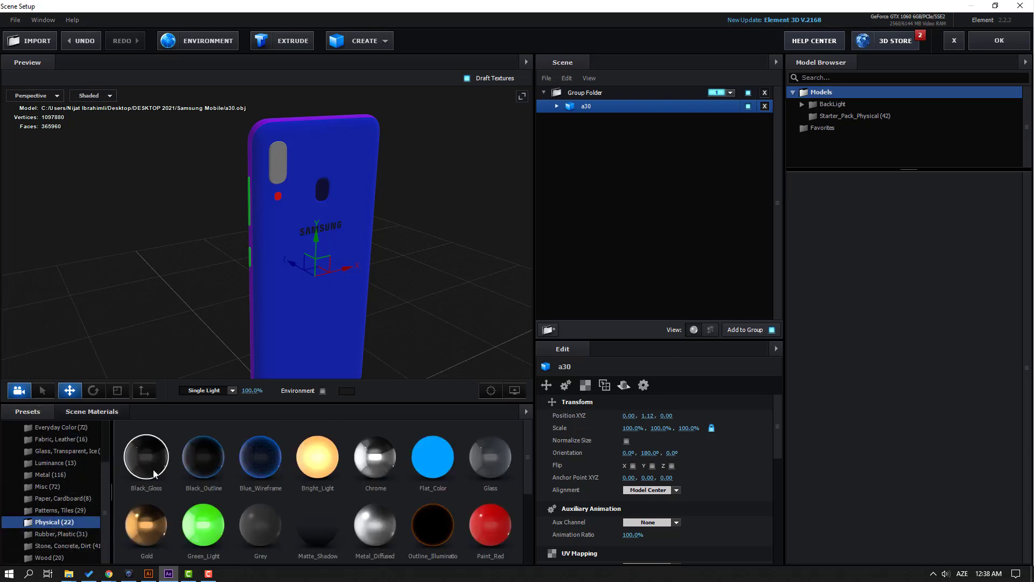
left_click_drag(182, 285, 167, 344)
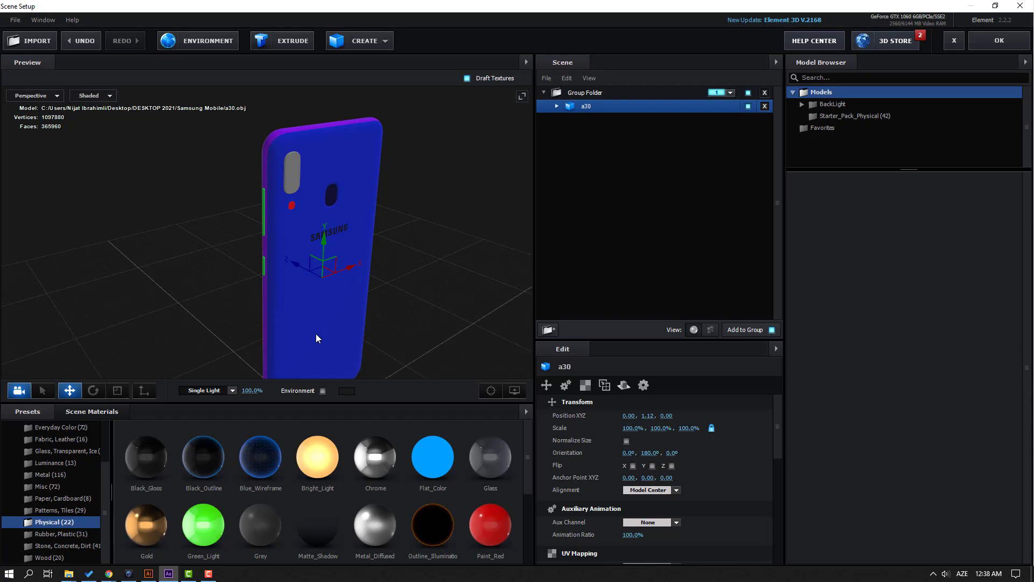
left_click_drag(317, 335, 344, 254)
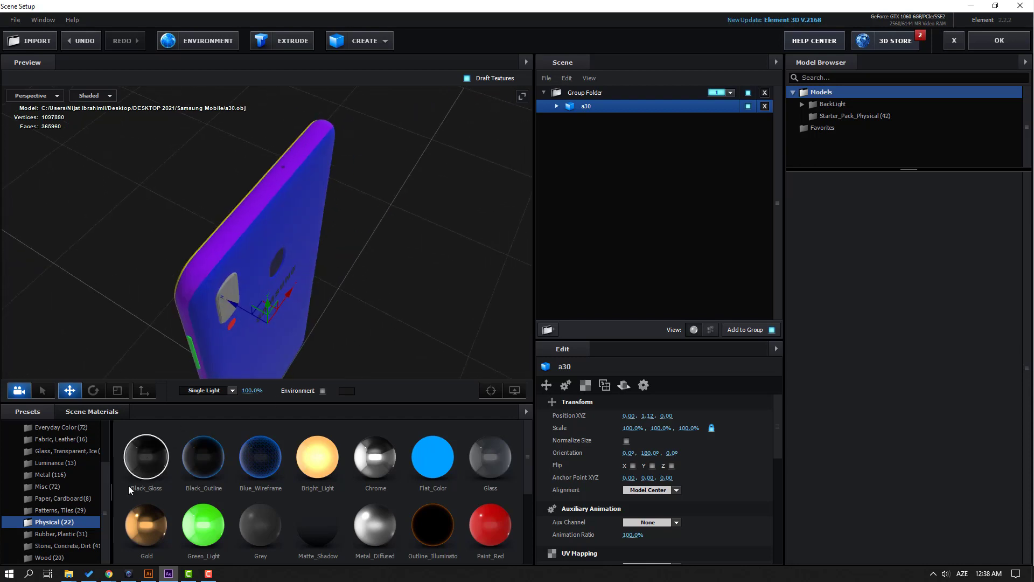
left_click_drag(199, 270, 199, 269)
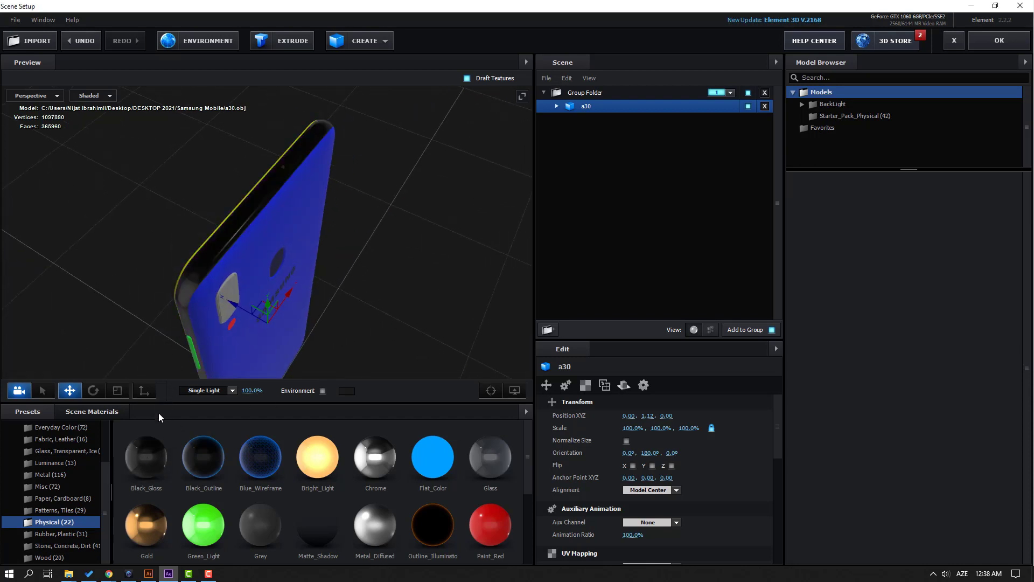
- Apply Black_Gloss to the phone's blue back cover, green side buttons and yellow front rim
left_click_drag(146, 457, 421, 254)
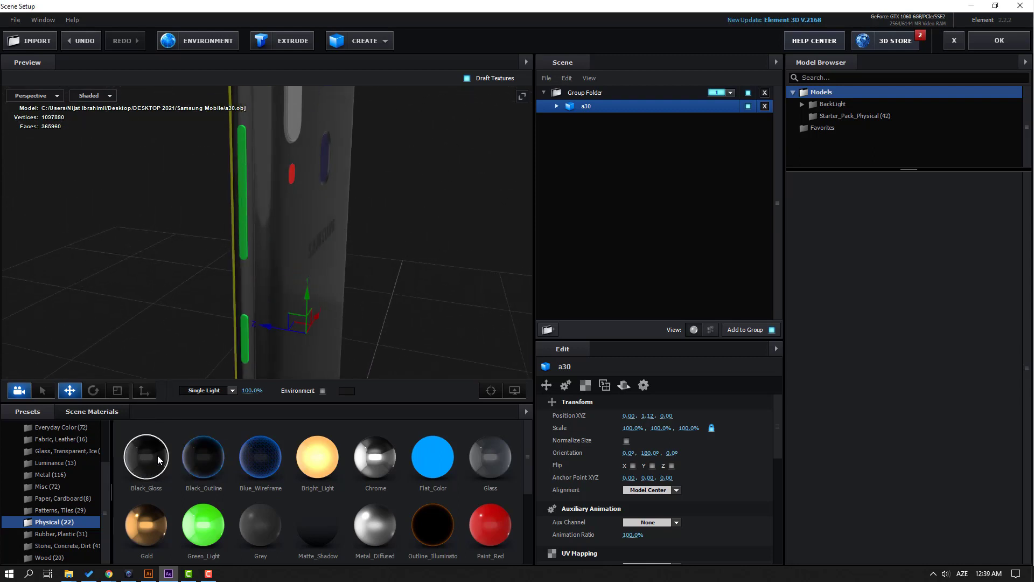
left_click_drag(158, 459, 265, 261)
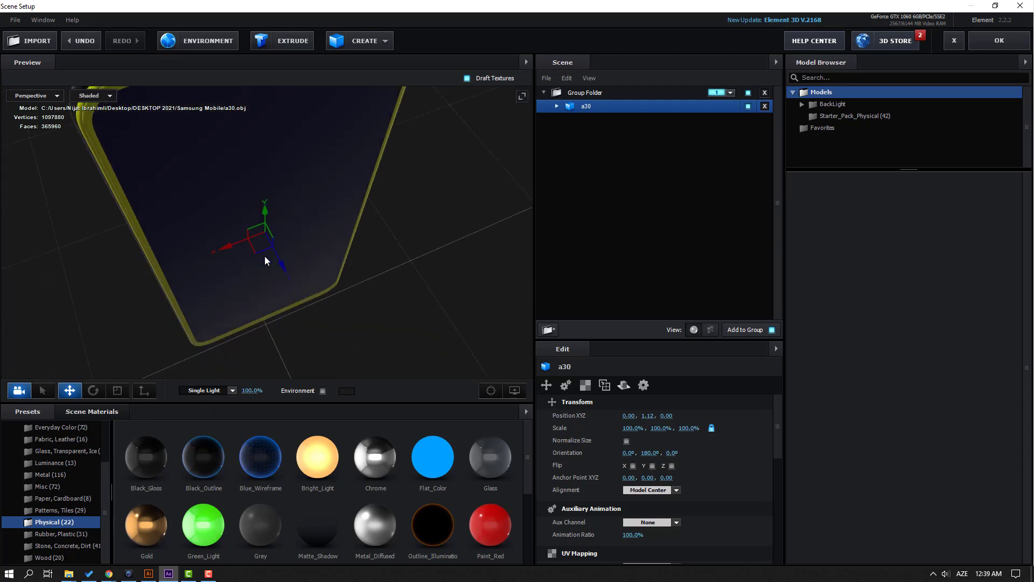
left_click_drag(280, 345, 303, 315)
left_click_drag(142, 458, 344, 269)
- Apply the Black_Gloss material to the a30 model's glass part over the rear camera
scroll(344, 269, "up", 5)
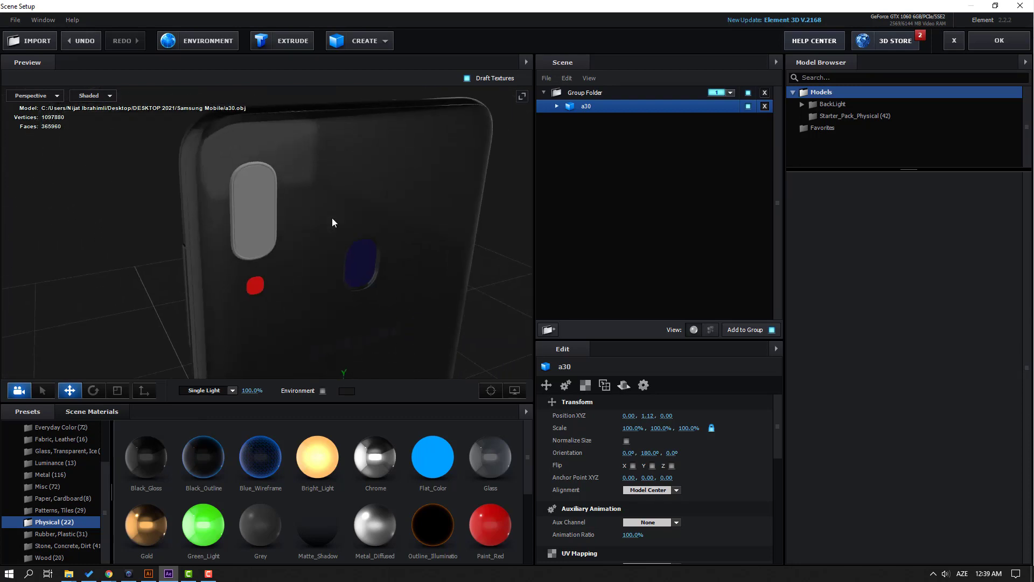
left_click(557, 107)
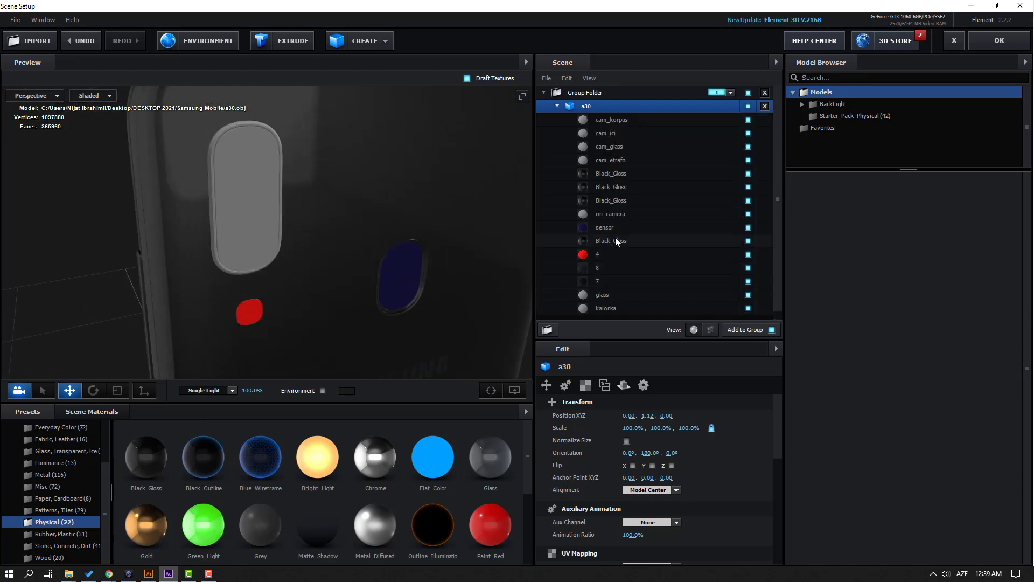
scroll(627, 225, "down", 1)
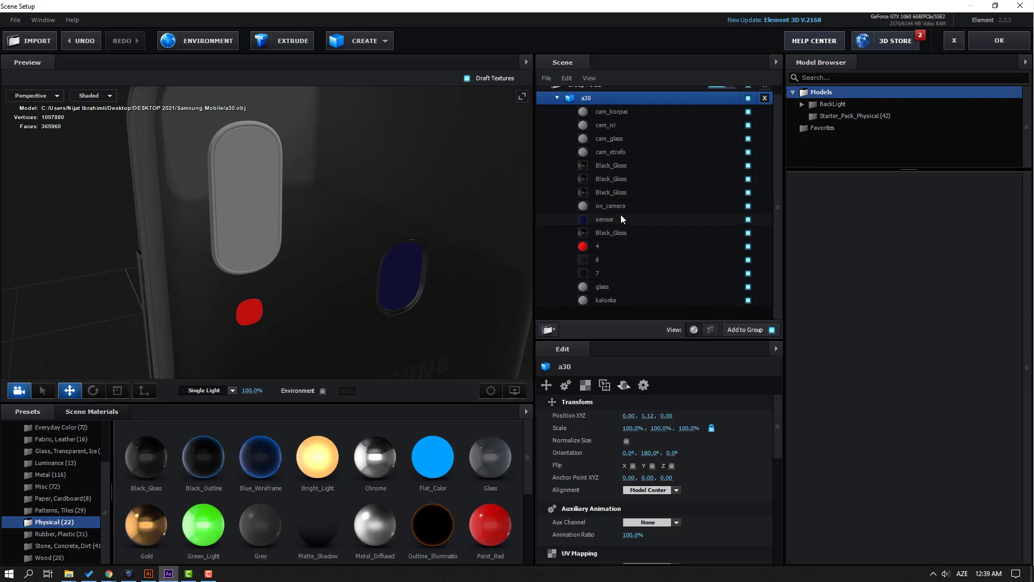
left_click(595, 291)
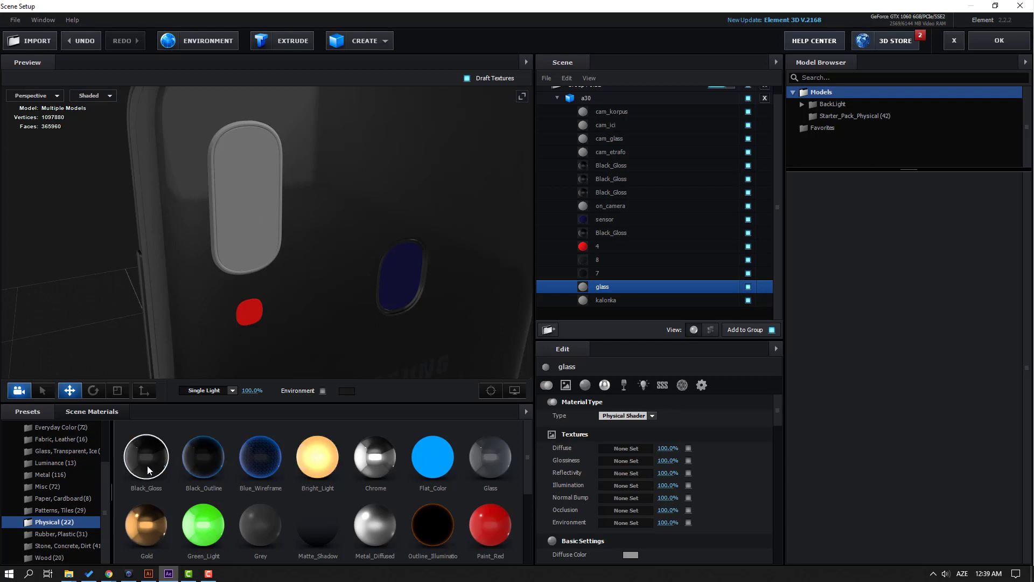
left_click_drag(133, 463, 602, 289)
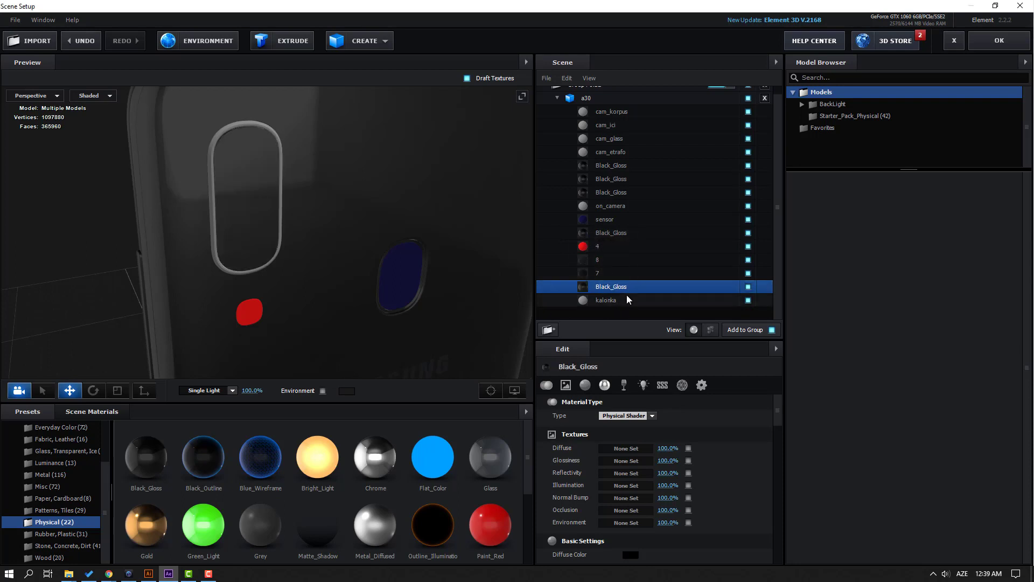
- Set the Force Opacity of the rear camera cover glass to 80%
left_click_drag(777, 416, 764, 542)
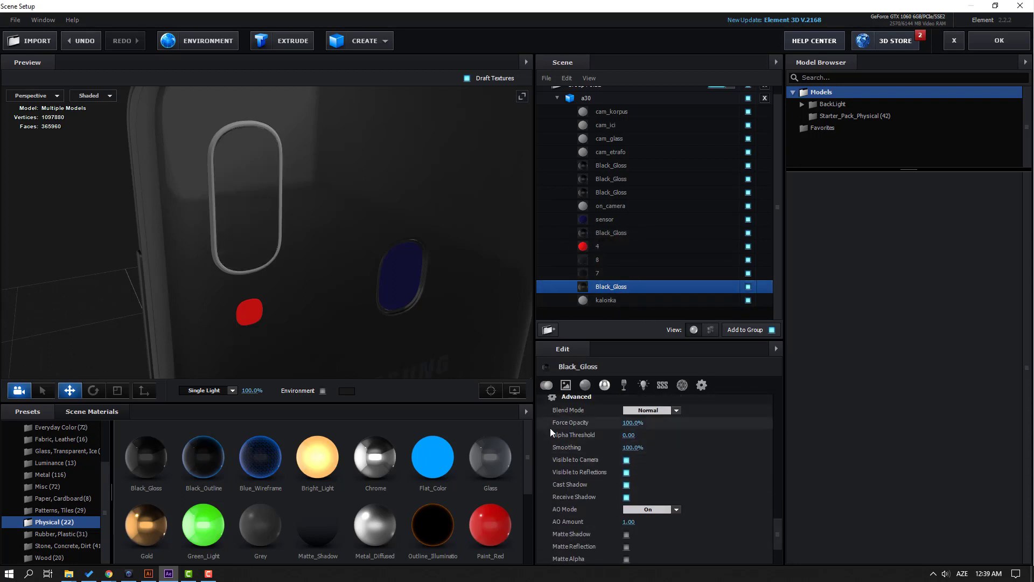
left_click_drag(630, 423, 621, 426)
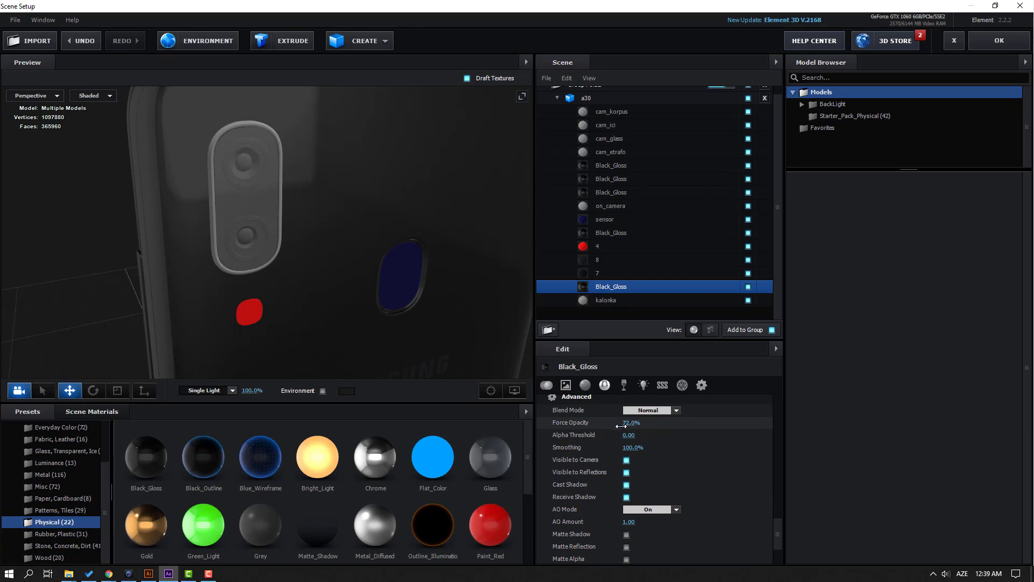
left_click(632, 424)
type("80")
key("Return")
- Hide the rear camera cover glass and apply Black_Gloss to the cam_etrafo part around the lenses
scroll(325, 160, "up", 3)
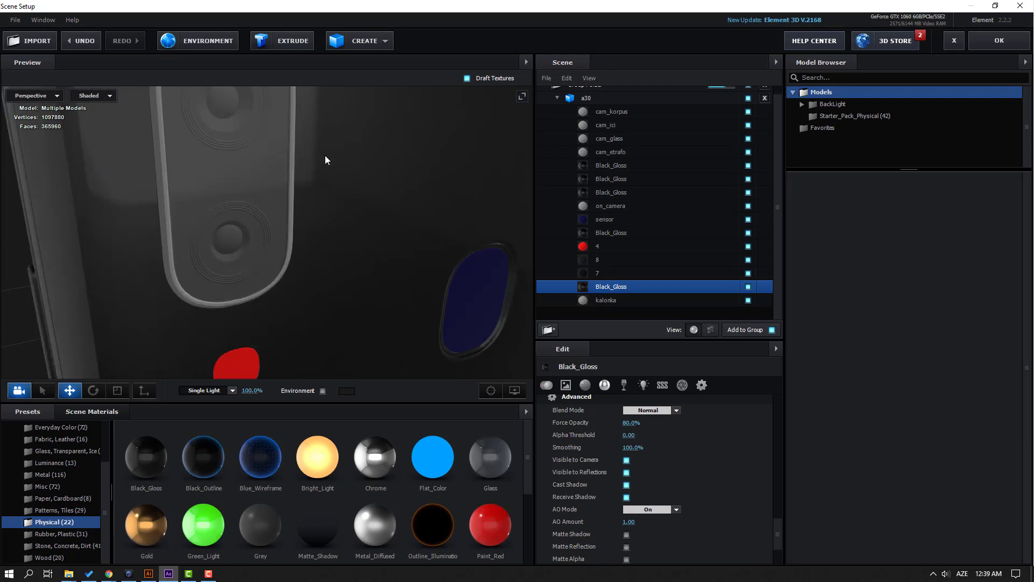
scroll(325, 160, "up", 2)
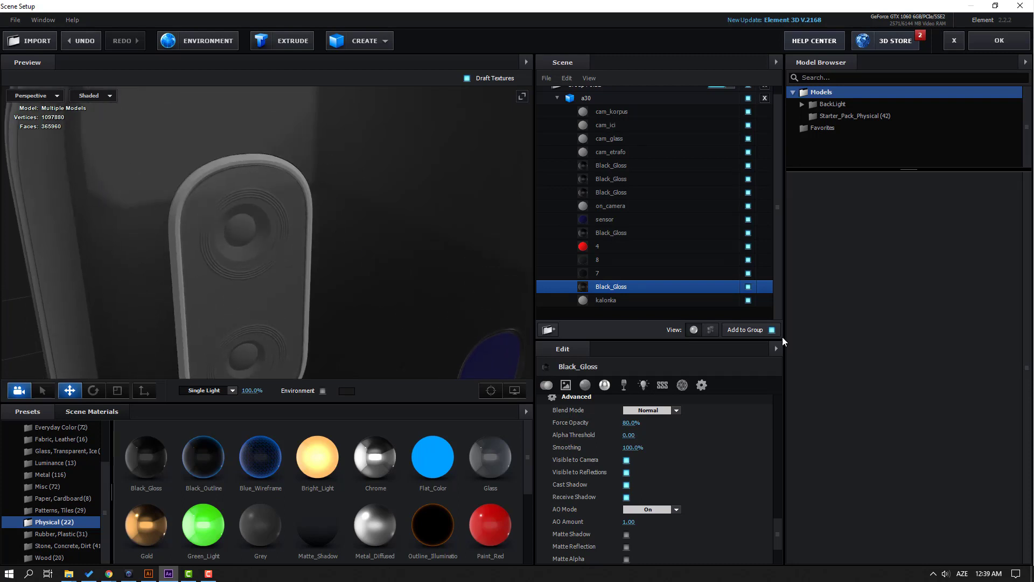
left_click(748, 287)
left_click_drag(197, 309, 198, 235)
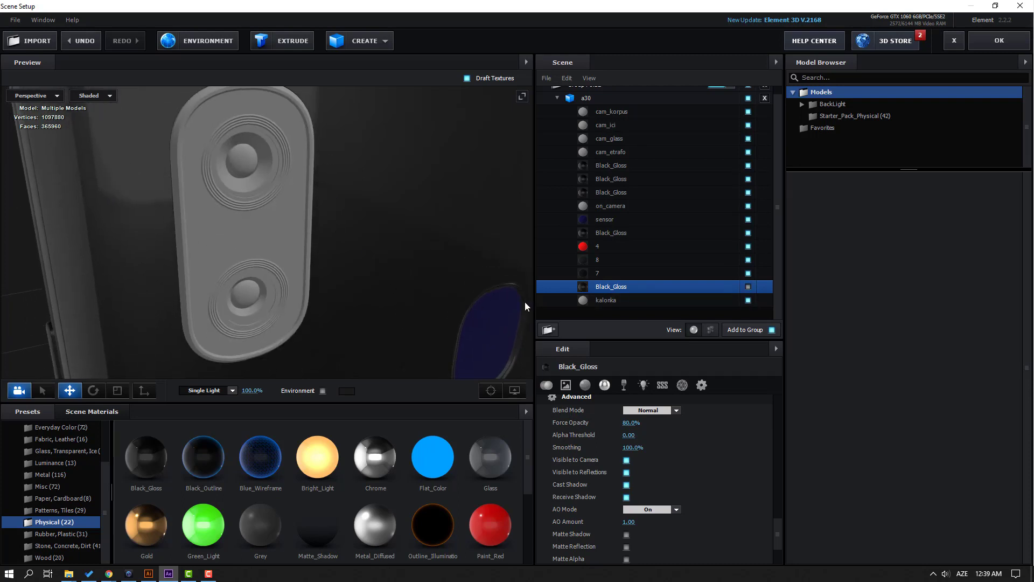
scroll(630, 202, "up", 1)
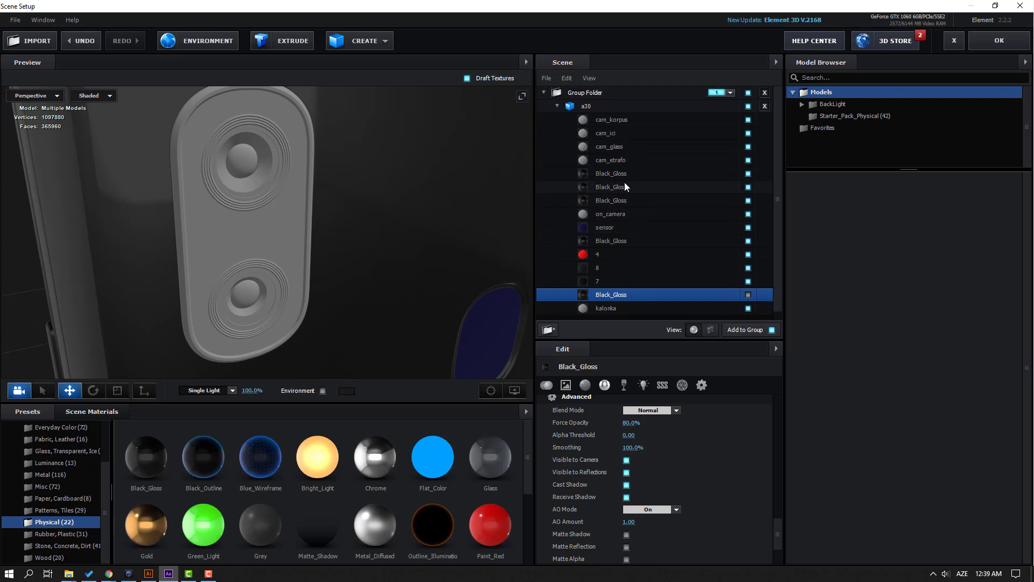
left_click(612, 161)
left_click(748, 160)
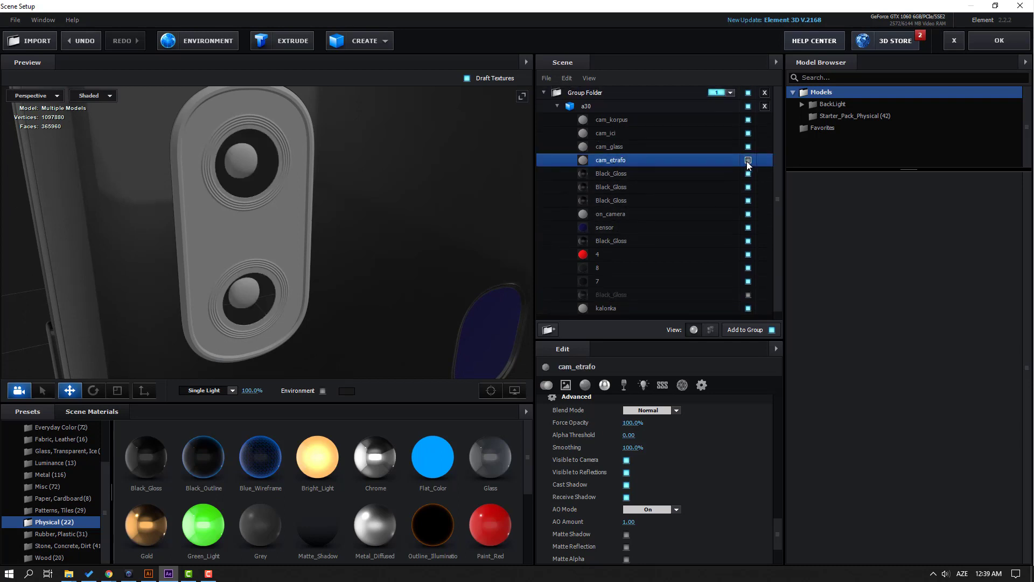
left_click(748, 160)
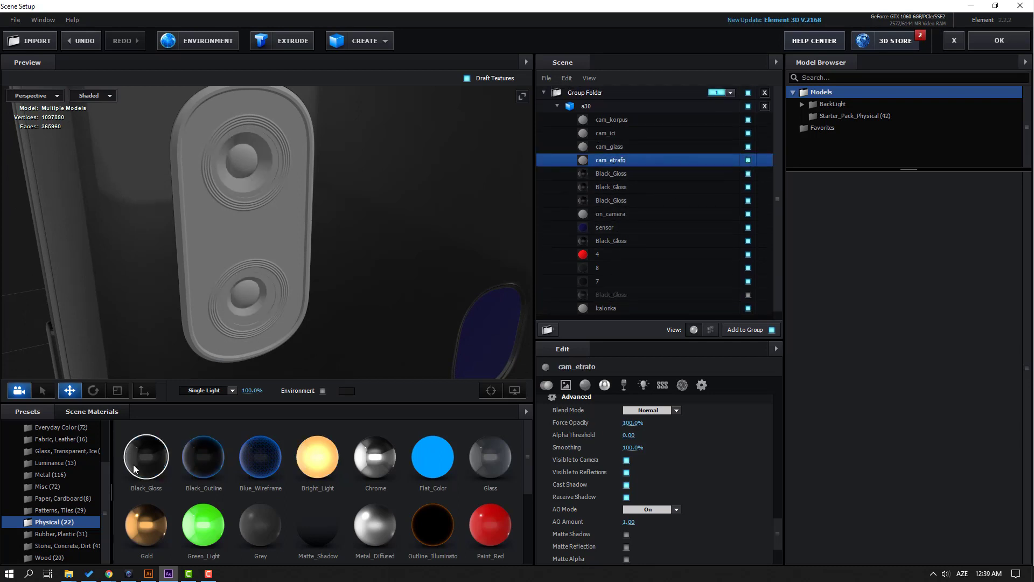
left_click_drag(146, 458, 620, 161)
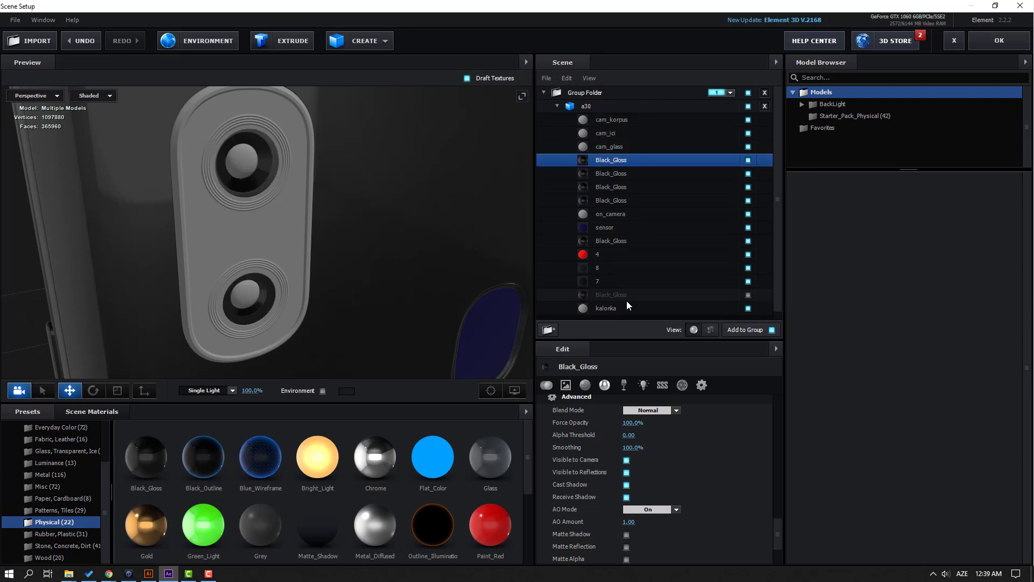
- Apply the Glass material to the cam_glass part of the rear camera lenses
left_click(610, 147)
left_click(747, 147)
left_click(748, 147)
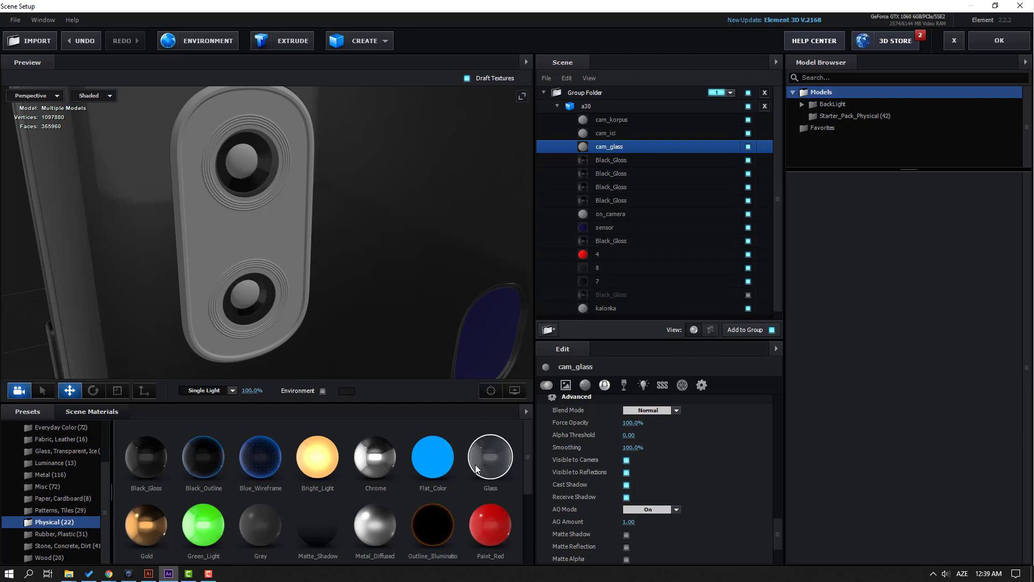
left_click_drag(487, 466, 615, 145)
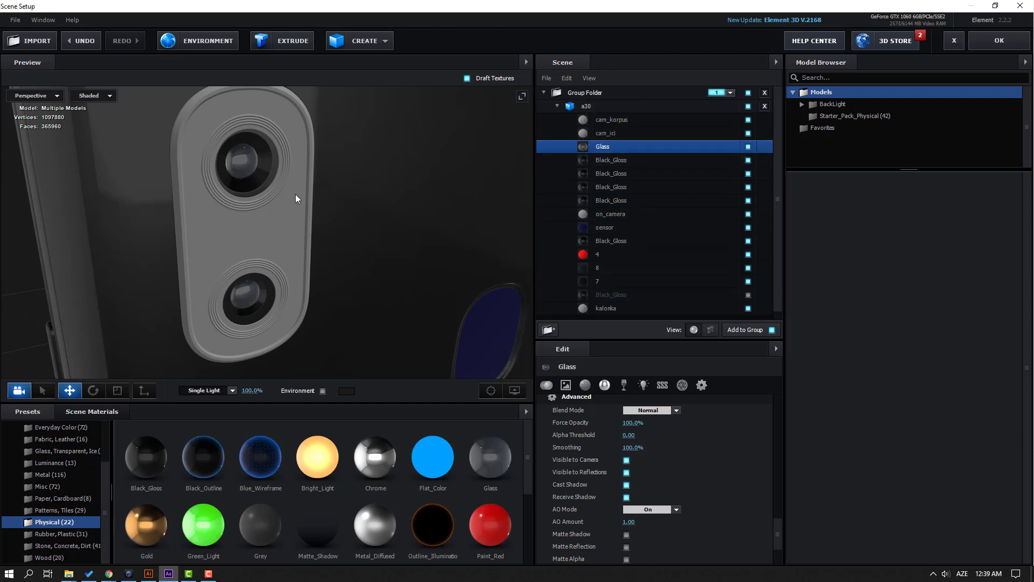
- Apply Black_Gloss to the camera's inner plate cam_ici and its outer rim cam_korpus
left_click_drag(295, 199, 317, 231)
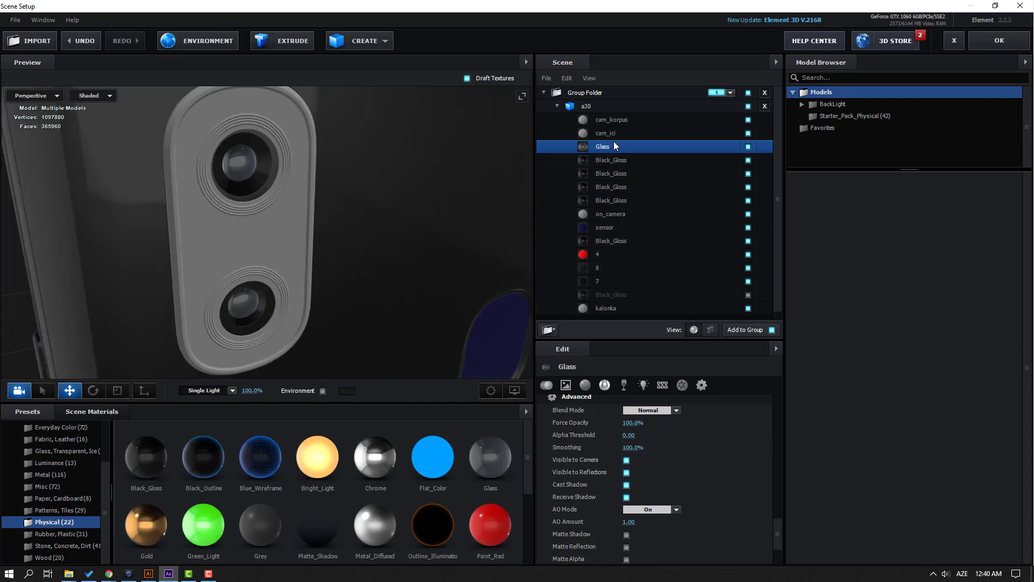
left_click(607, 133)
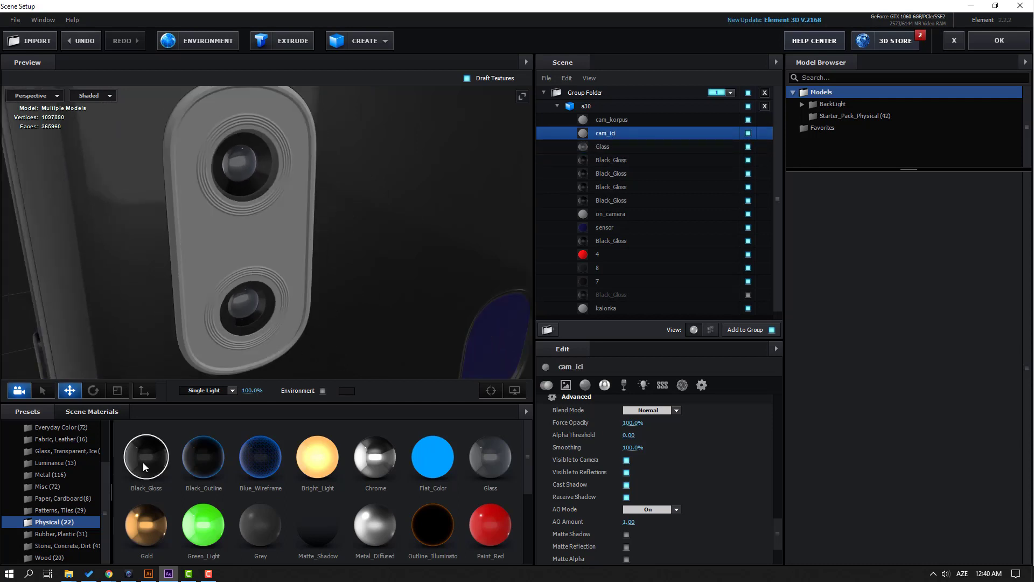
left_click_drag(141, 462, 597, 136)
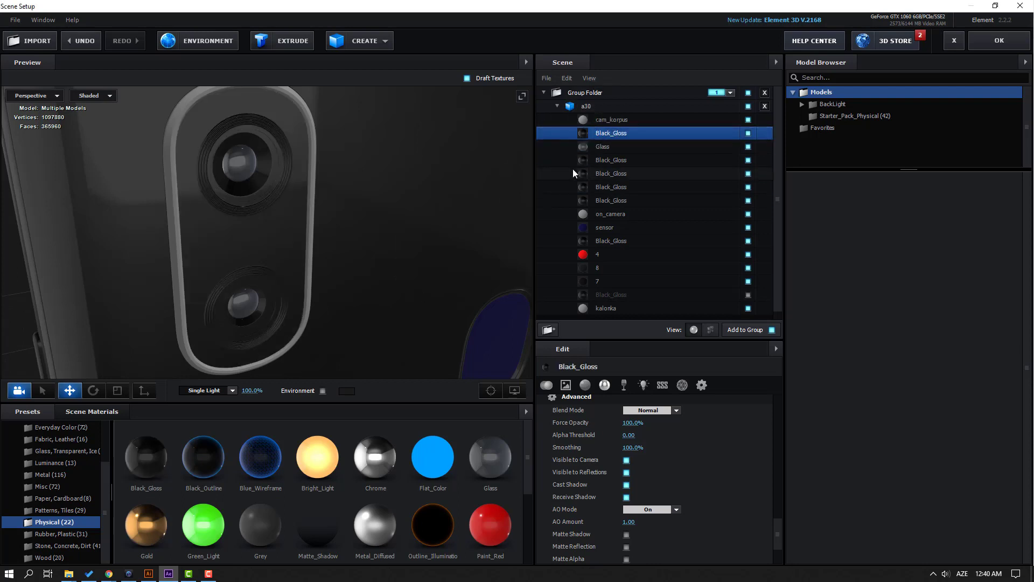
left_click(618, 121)
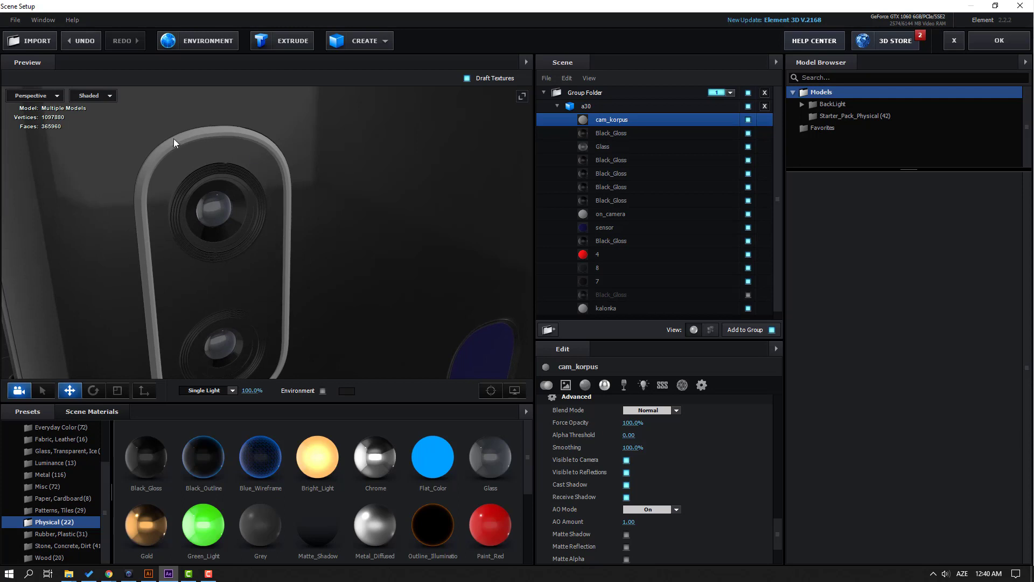
left_click_drag(150, 186, 286, 226)
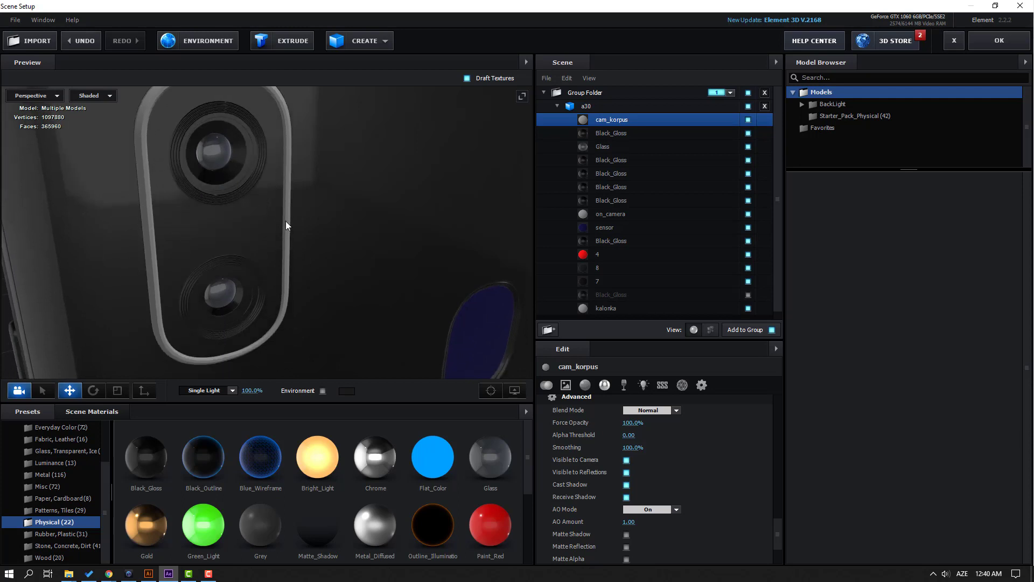
left_click(748, 119)
left_click(748, 119)
left_click_drag(150, 472, 613, 122)
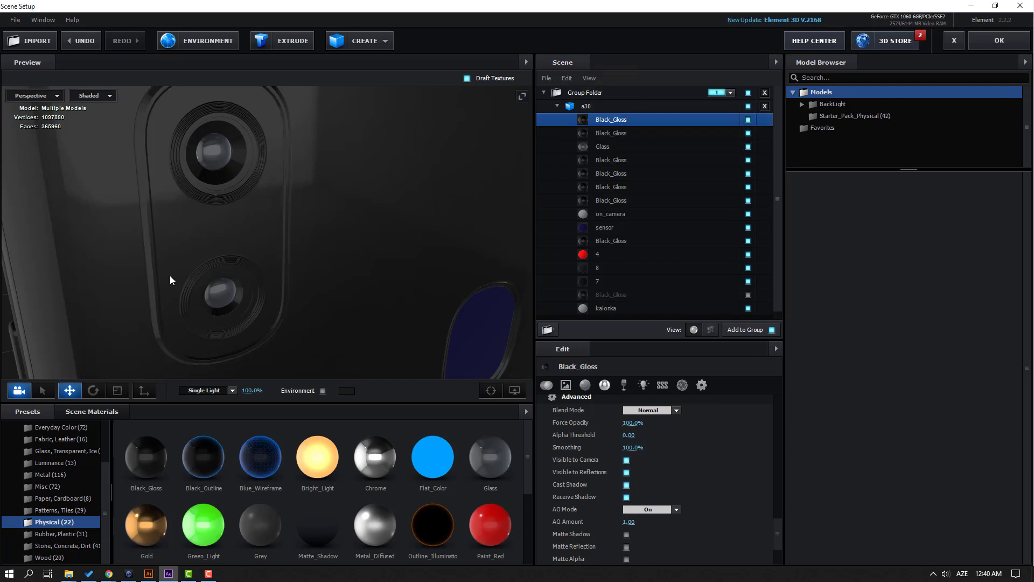
- Show the rear camera cover glass again and set its Force Opacity to 60%
scroll(621, 287, "down", 1)
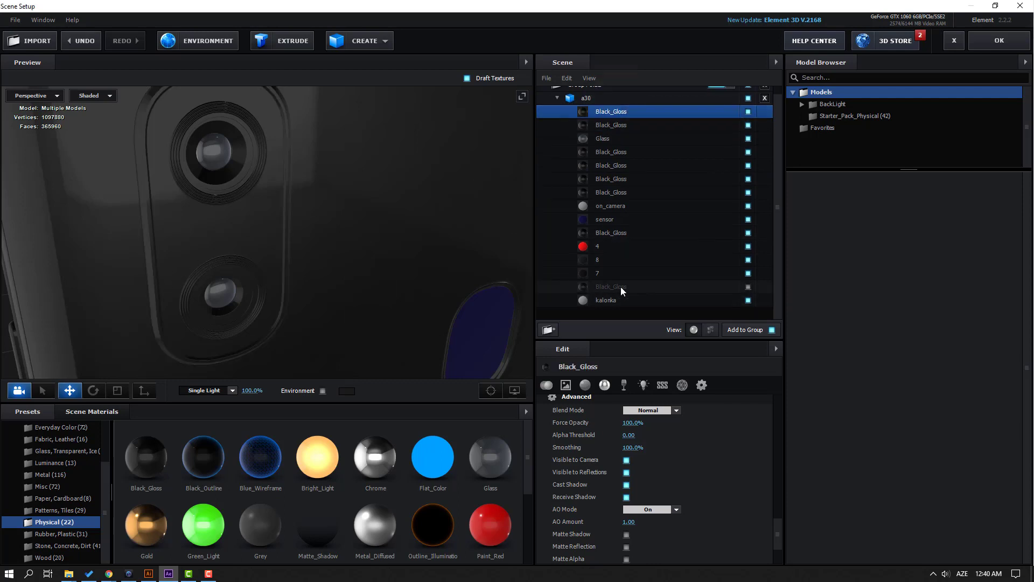
left_click(611, 289)
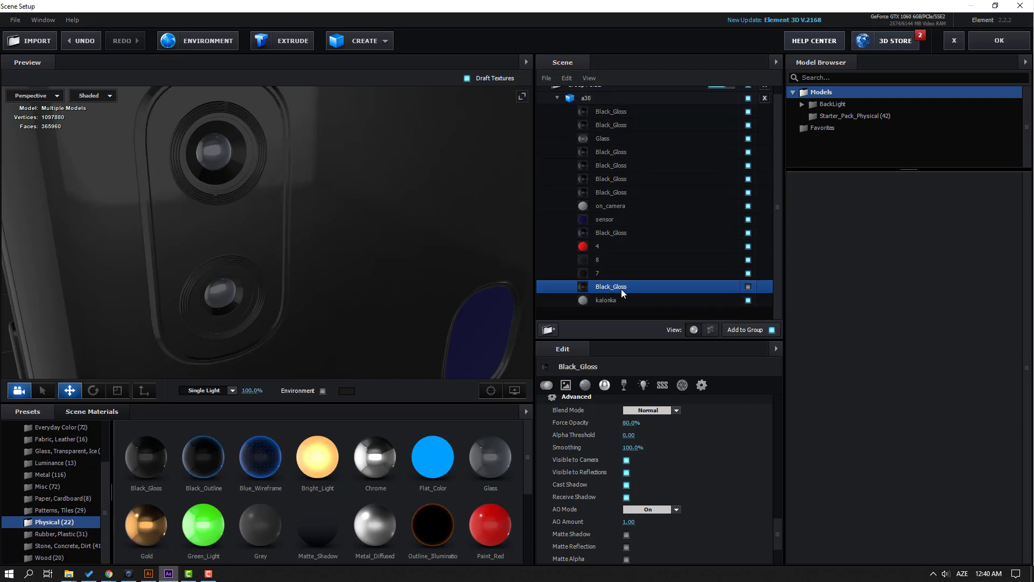
left_click(748, 286)
left_click_drag(377, 216, 309, 225)
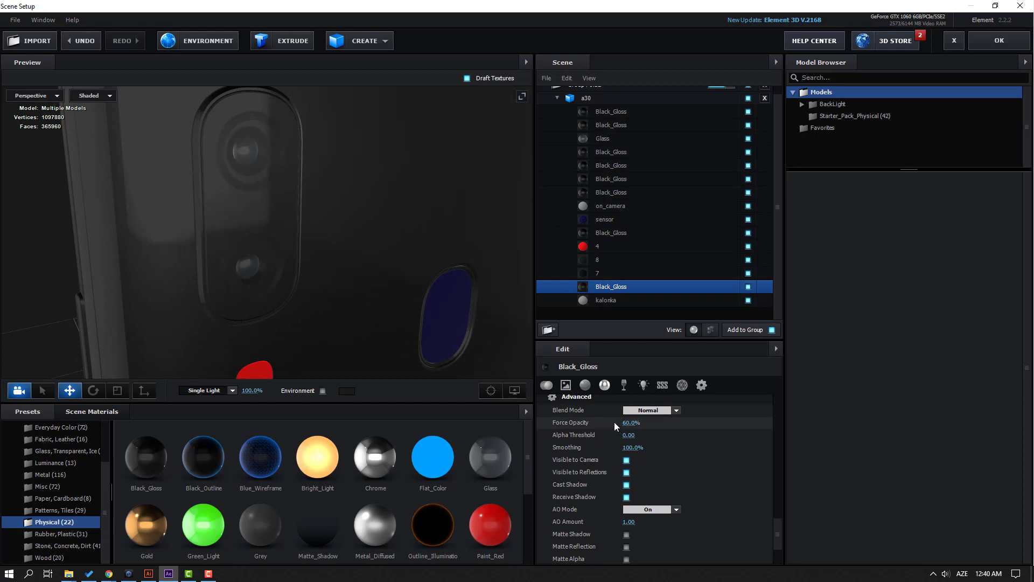
mouse_move(302, 194)
left_mouse_down()
mouse_move(247, 215)
mouse_move(286, 180)
mouse_move(208, 191)
mouse_move(291, 208)
left_mouse_up()
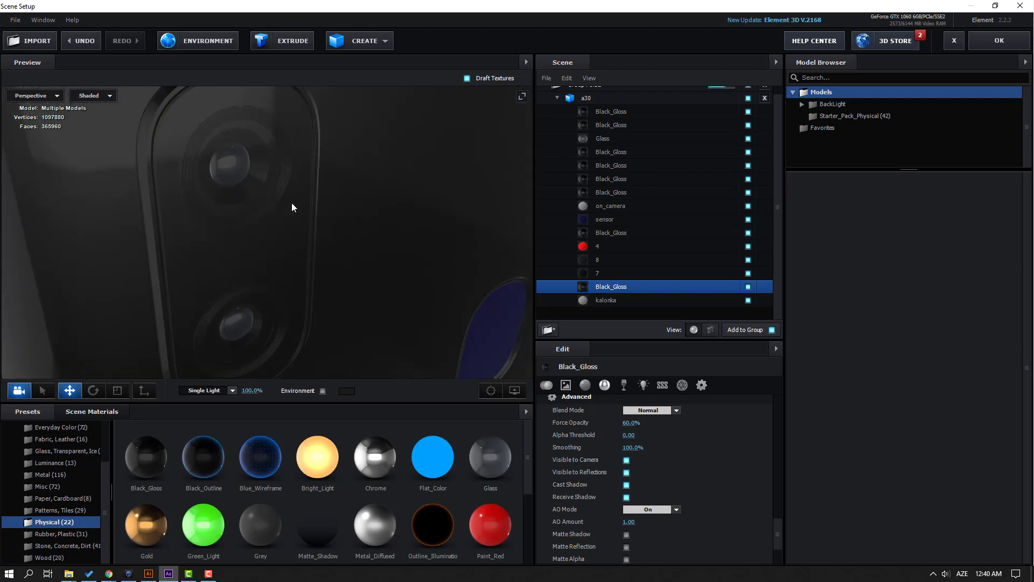
- Turn on the Show AO view option for the preview
left_click(514, 391)
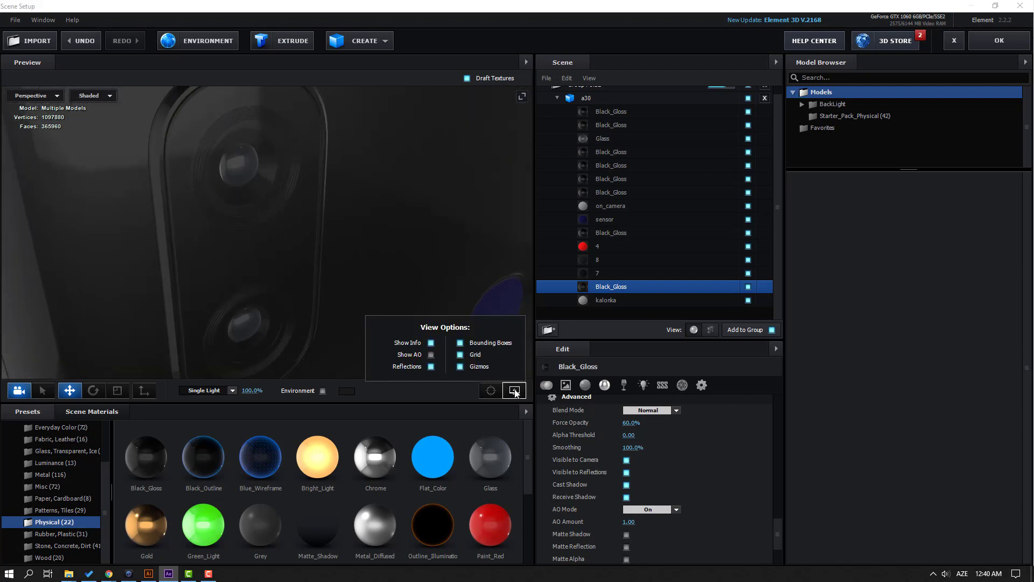
left_click(431, 355)
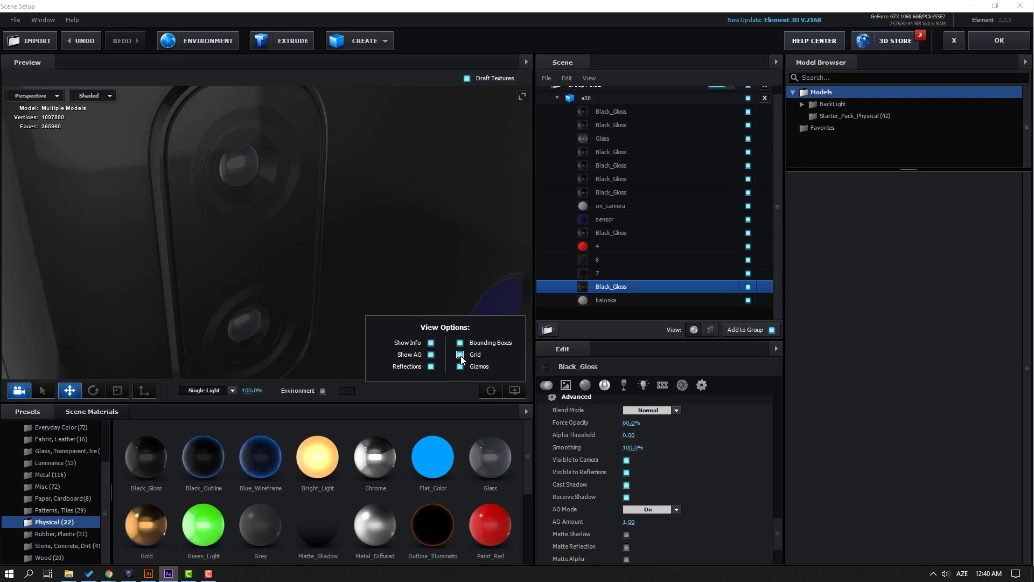
scroll(291, 197, "down", 10)
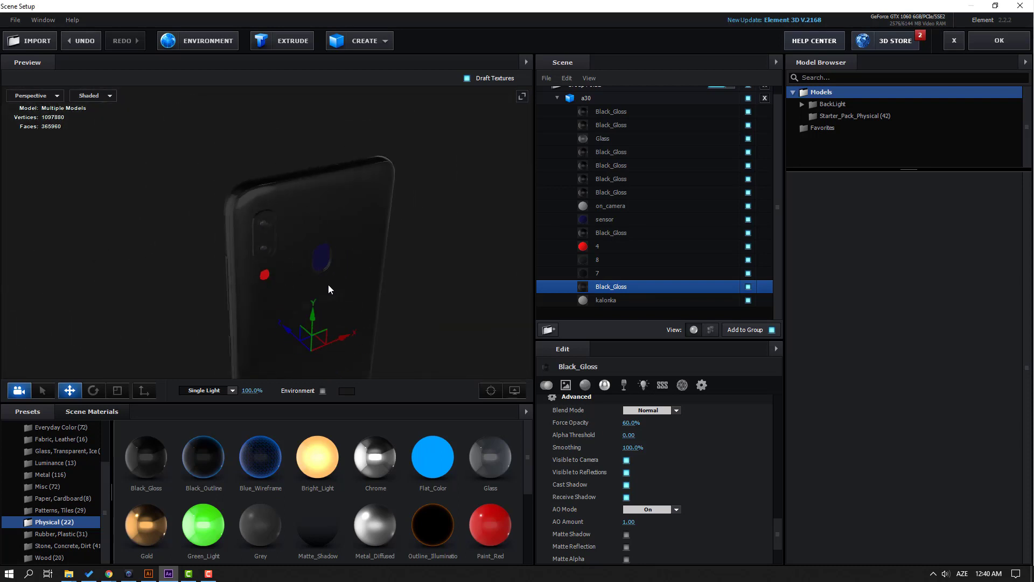
left_click_drag(383, 248, 300, 243)
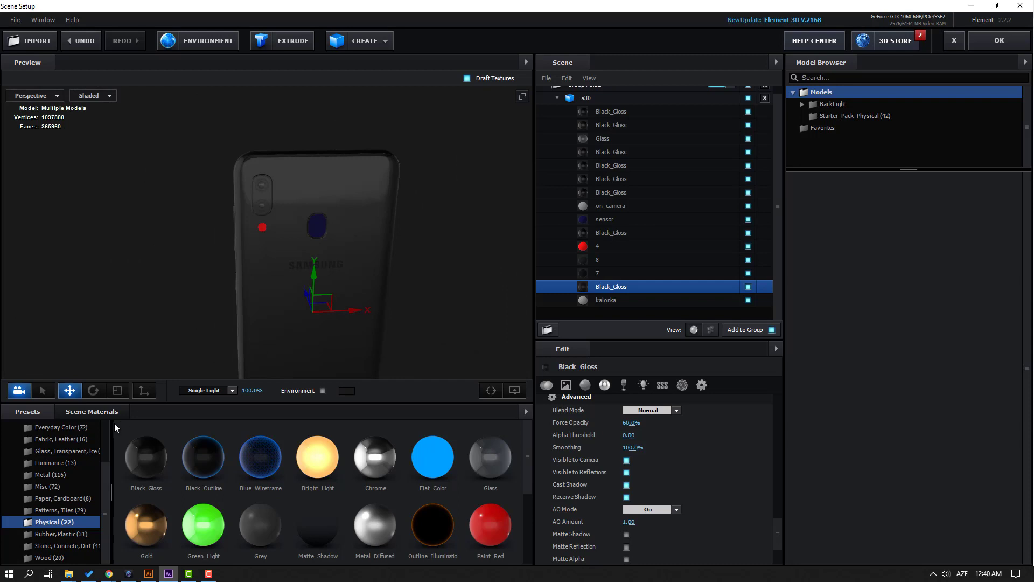
- Load the BackLight_2K_13 environment from the BackLight_2K presets for the scene's reflections
scroll(76, 454, "up", 5)
left_click(35, 438)
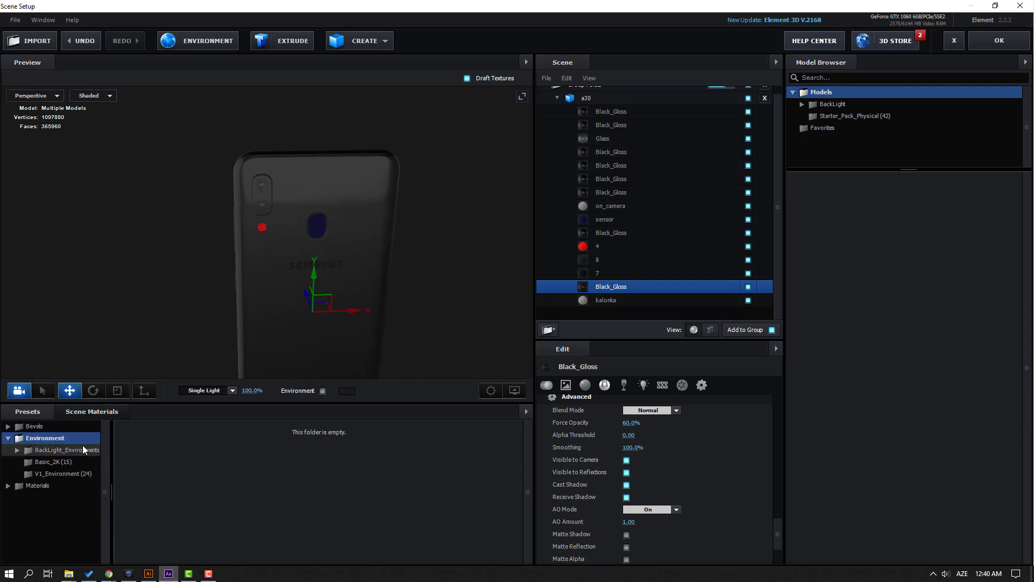
left_click(46, 449)
left_click(62, 460)
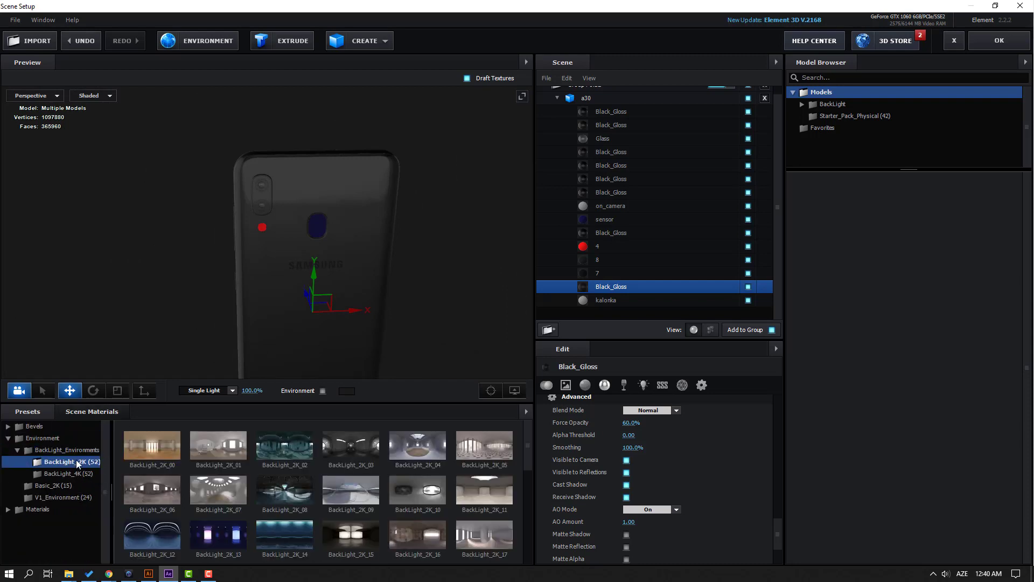
scroll(322, 479, "down", 1)
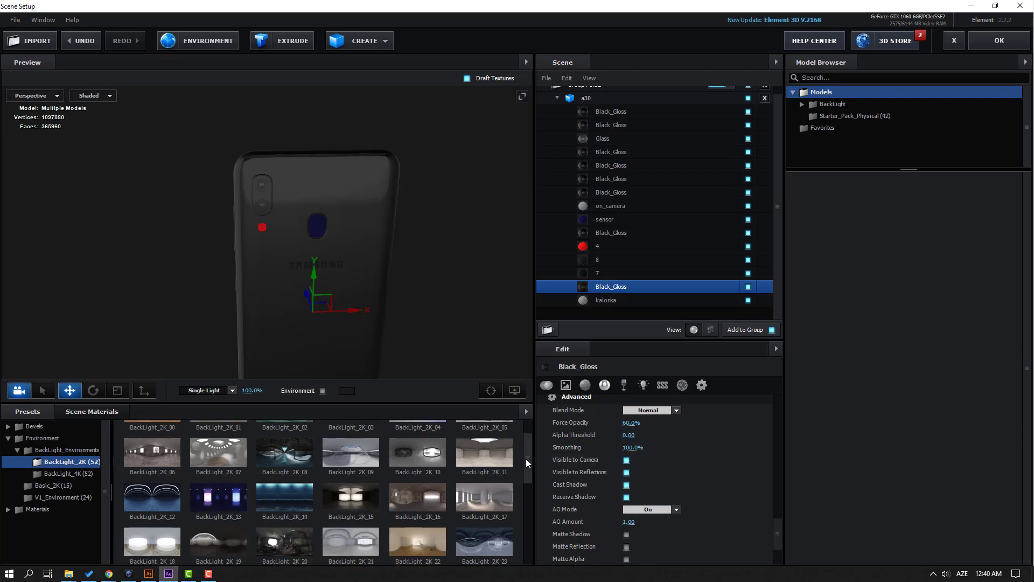
scroll(525, 458, "down", 1)
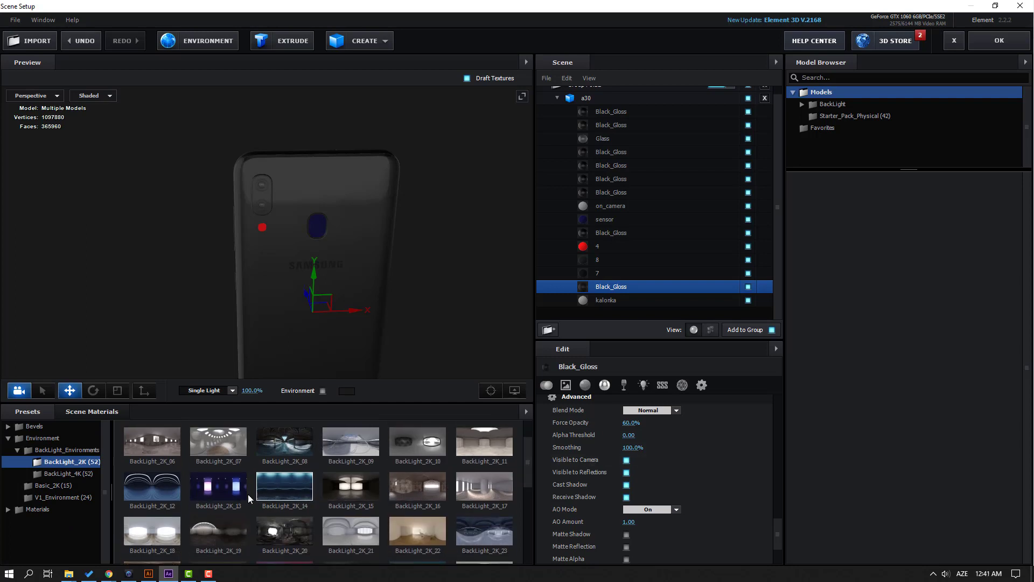
left_click(211, 489)
left_click_drag(222, 377, 249, 389)
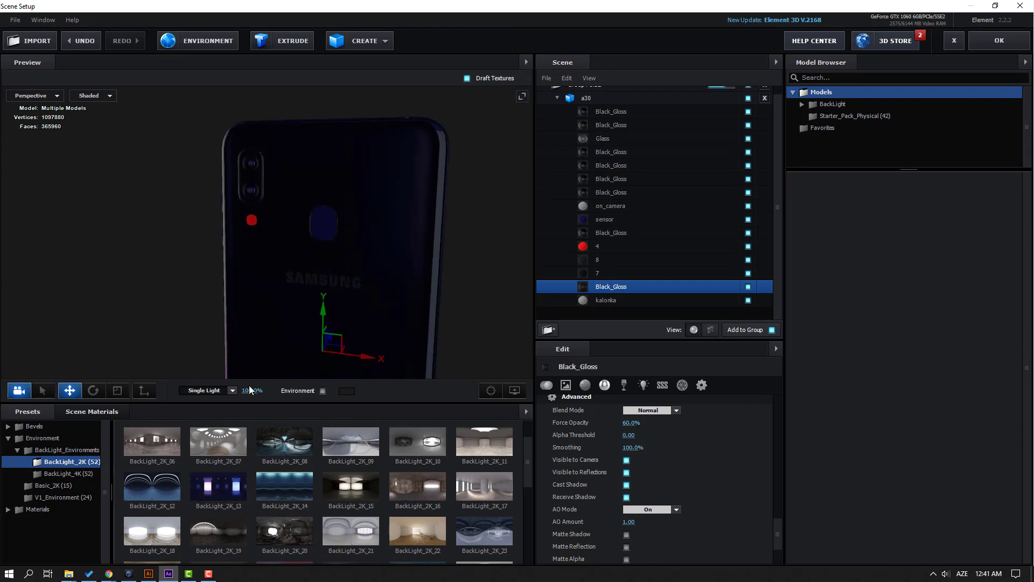
- Show the environment in the model preview and try the BackLight_2K_14 environment
left_click(323, 391)
mouse_move(319, 240)
left_mouse_down()
mouse_move(358, 241)
mouse_move(308, 241)
left_mouse_up()
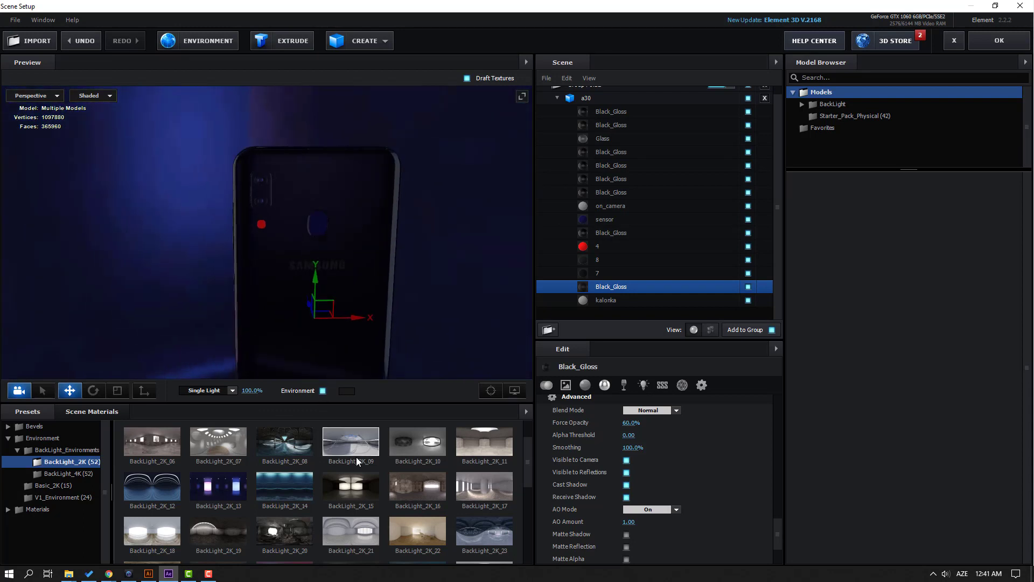
left_click(290, 484)
left_click_drag(245, 264, 331, 189)
- Load the BackLight_2K_27 environment from the BackLight_2K presets for the scene's reflections
scroll(502, 526, "down", 3)
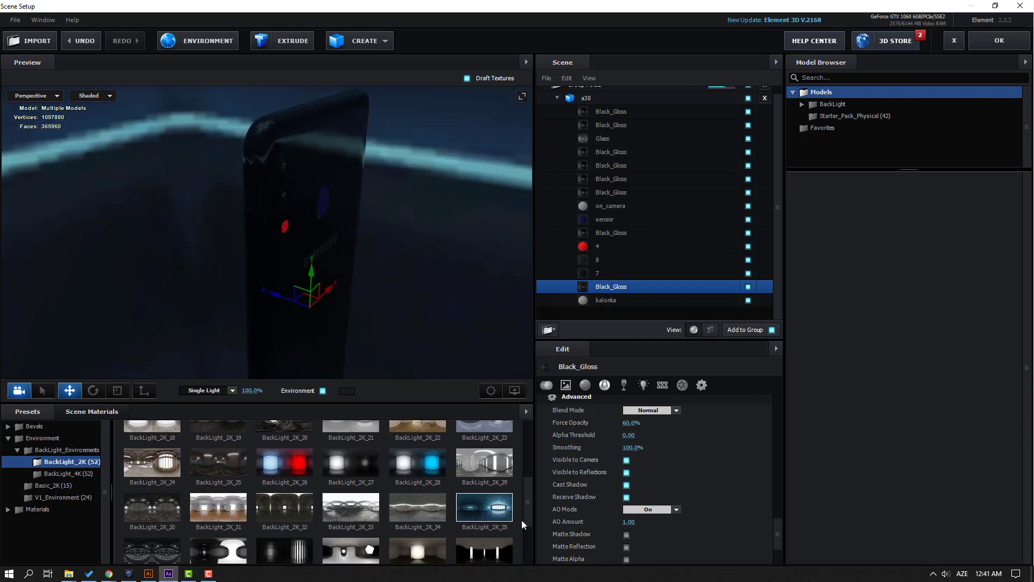
left_click(345, 467)
left_click_drag(342, 218, 289, 264)
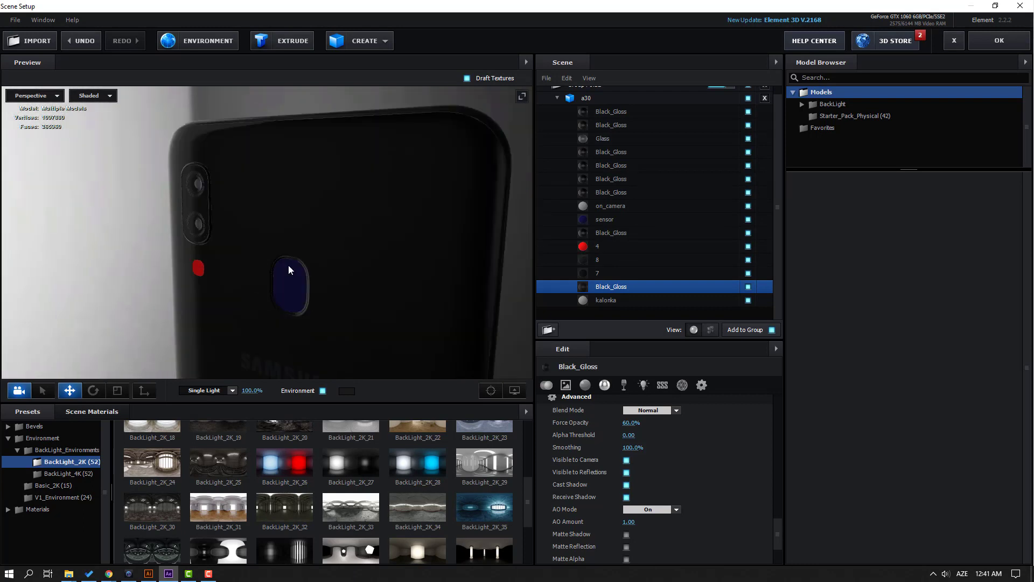
- Apply the Black_Gloss preset from the Physical materials to the red flash part below the rear cameras
double_click(26, 509)
scroll(42, 519, "down", 3)
left_click(37, 523)
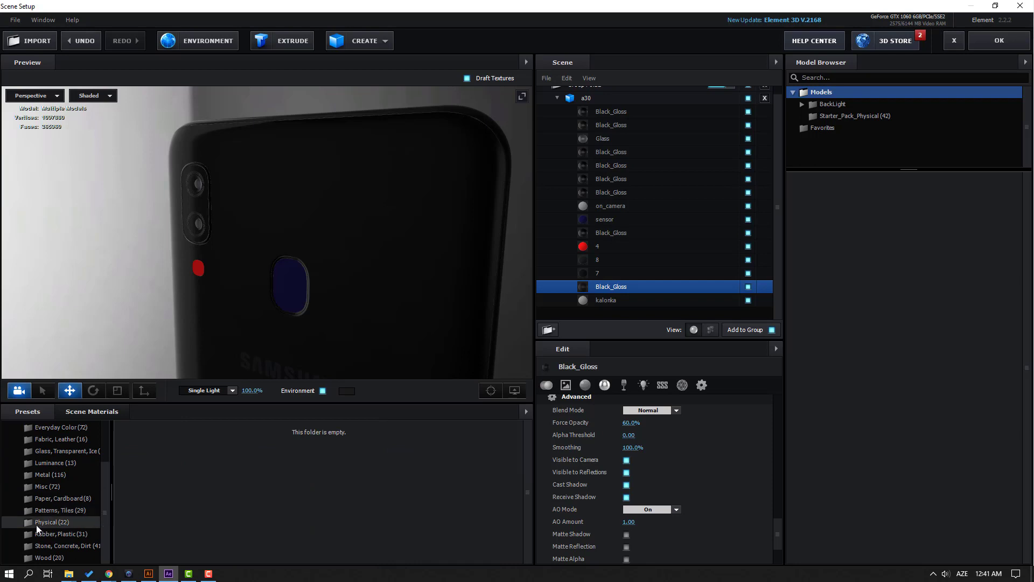
left_click_drag(264, 310, 359, 283)
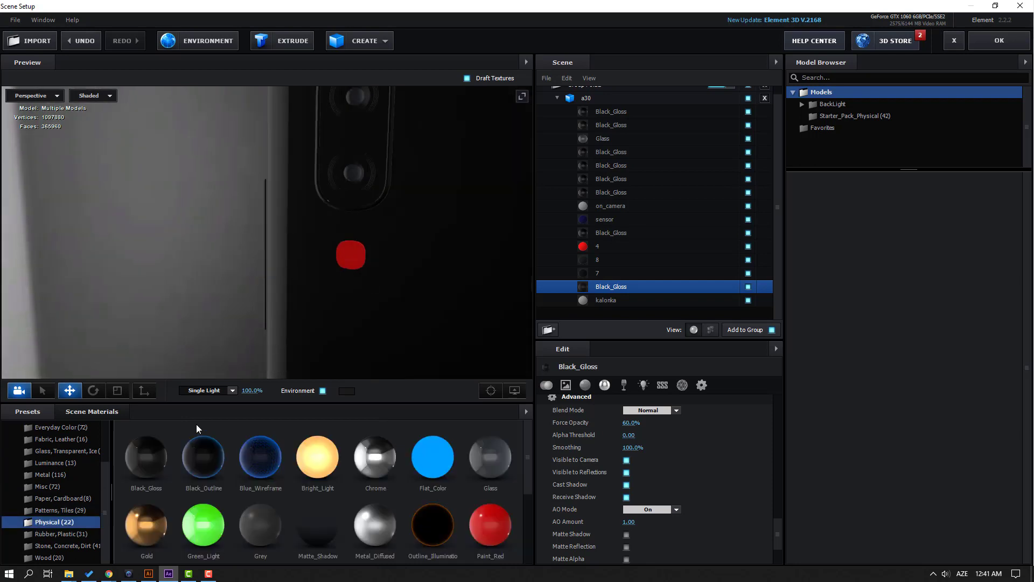
left_click_drag(134, 472, 350, 262)
- Apply Black_Gloss to the blue fingerprint sensor on the phone's back
left_click_drag(416, 279, 366, 269)
left_click_drag(130, 456, 403, 301)
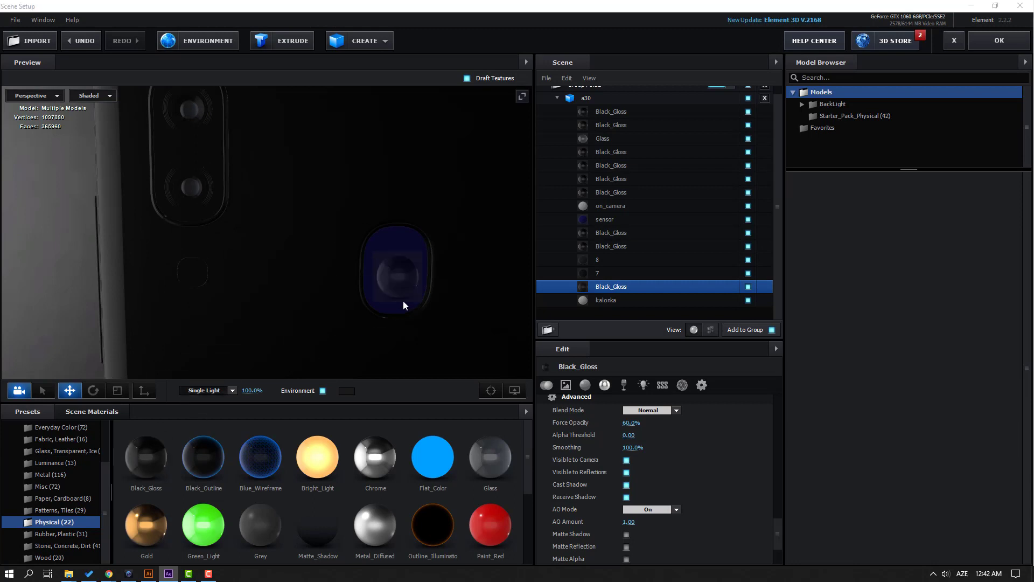
scroll(288, 267, "down", 3)
left_click_drag(291, 259, 253, 248)
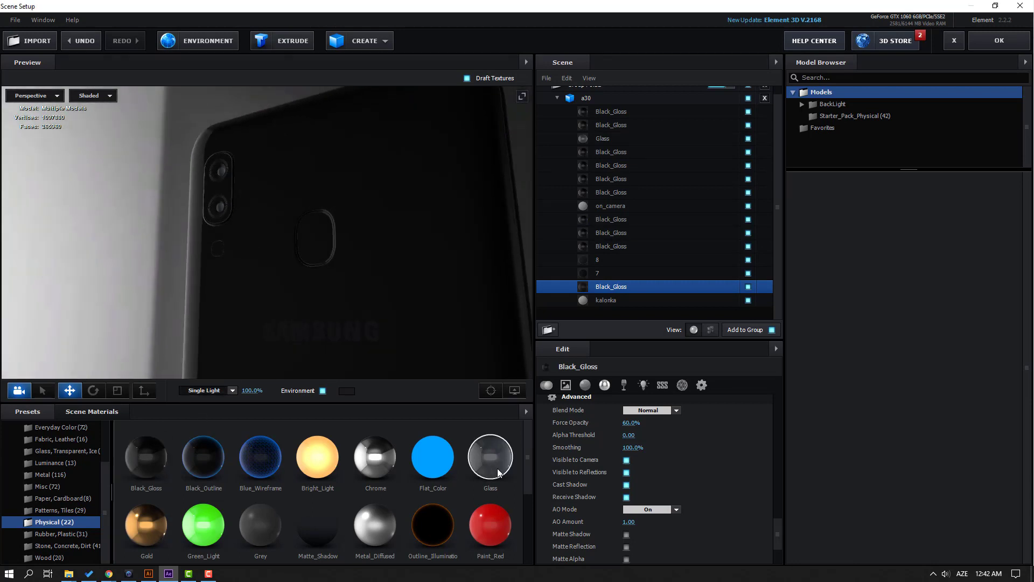
- Try the Glass material on the fingerprint sensor and reapply Black_Gloss to it
left_click_drag(497, 473, 243, 288)
scroll(357, 254, "up", 3)
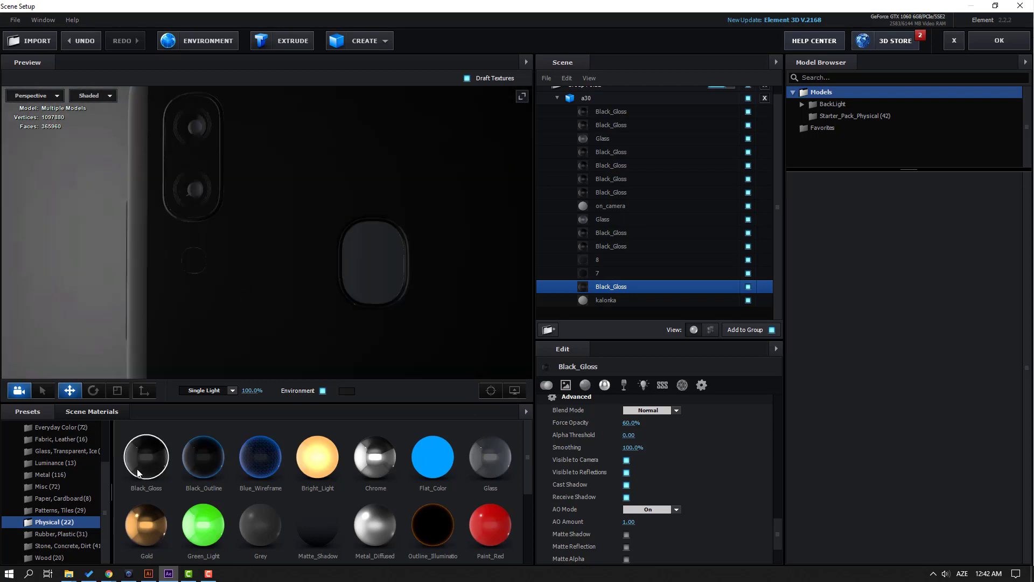
left_click_drag(139, 473, 361, 276)
scroll(203, 246, "down", 4)
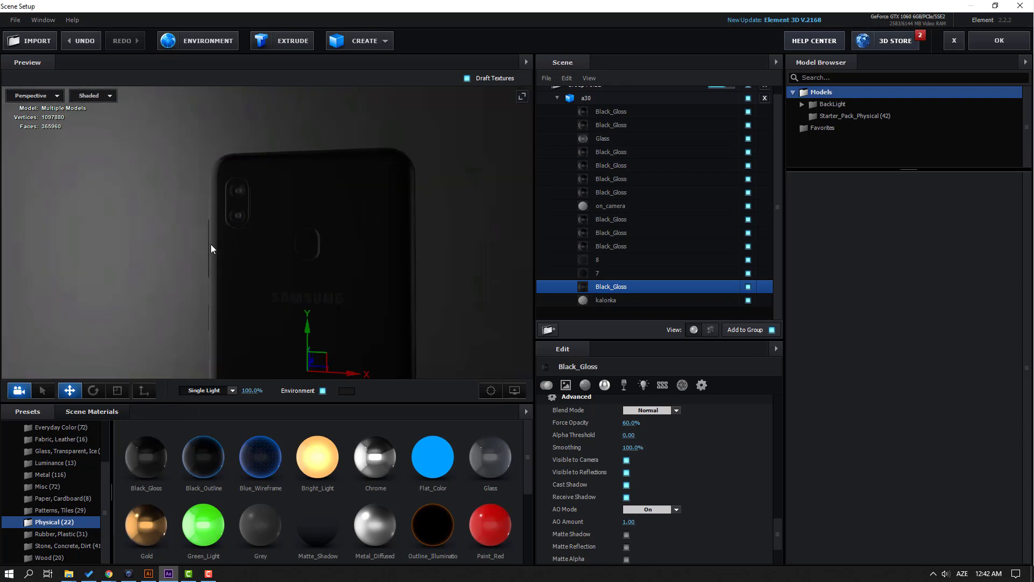
- Inspect the phone's back in the preview and accept the scene setup
scroll(225, 238, "up", 3)
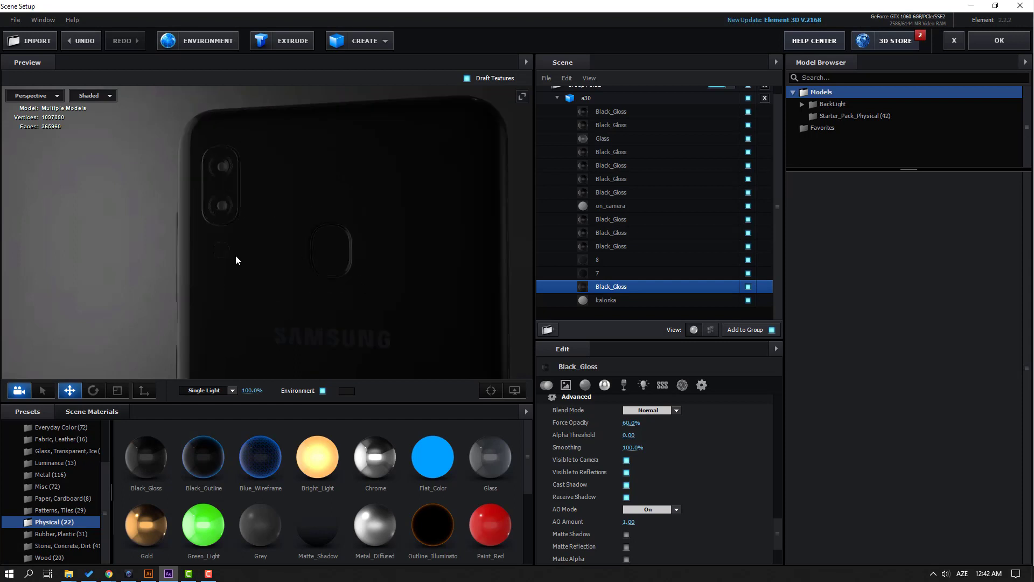
left_click_drag(236, 260, 215, 173)
left_click(998, 42)
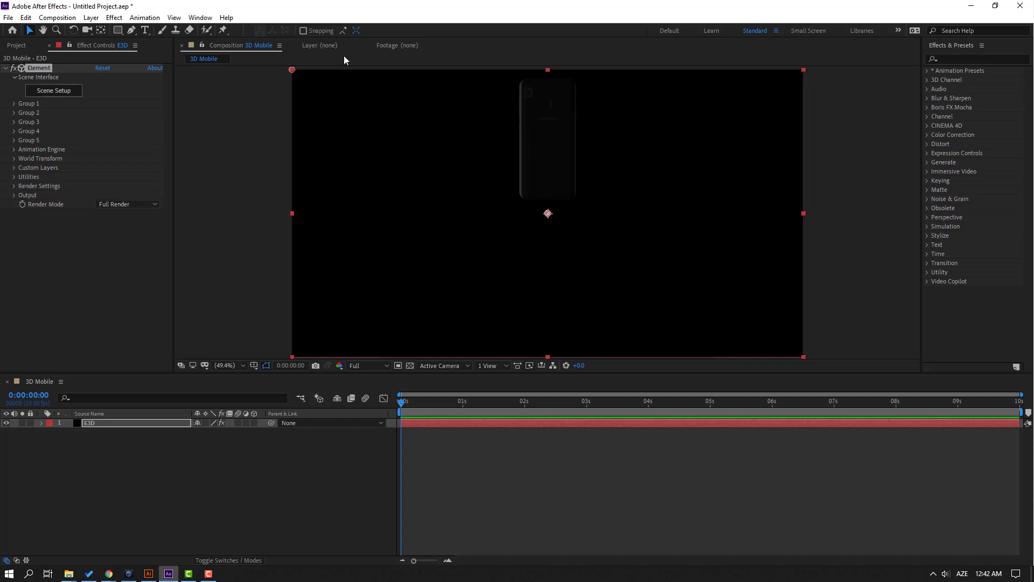
- Add a two-node camera with the 50mm preset to the 3D Mobile composition
right_click(114, 474)
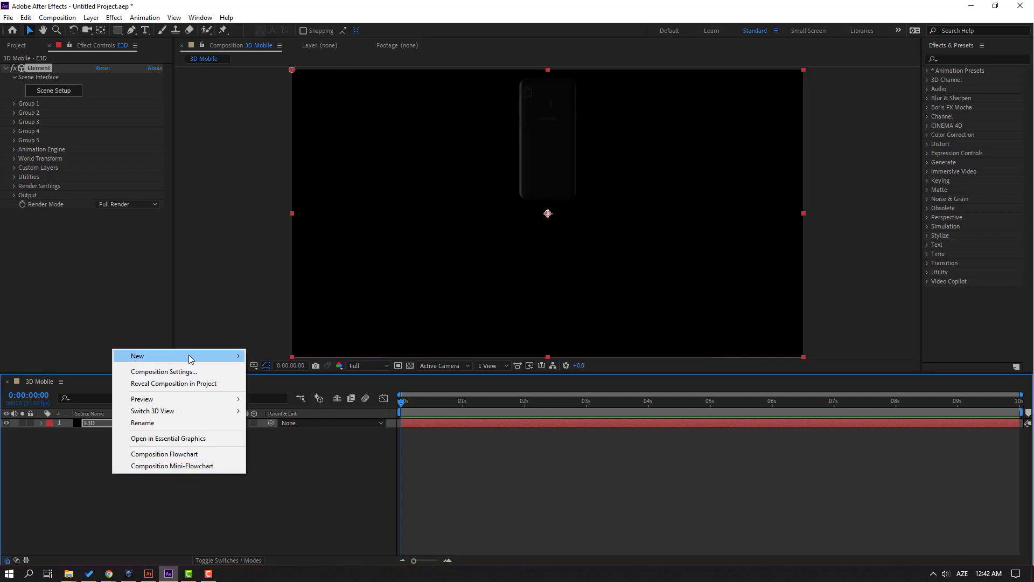
mouse_move(192, 356)
left_click(276, 408)
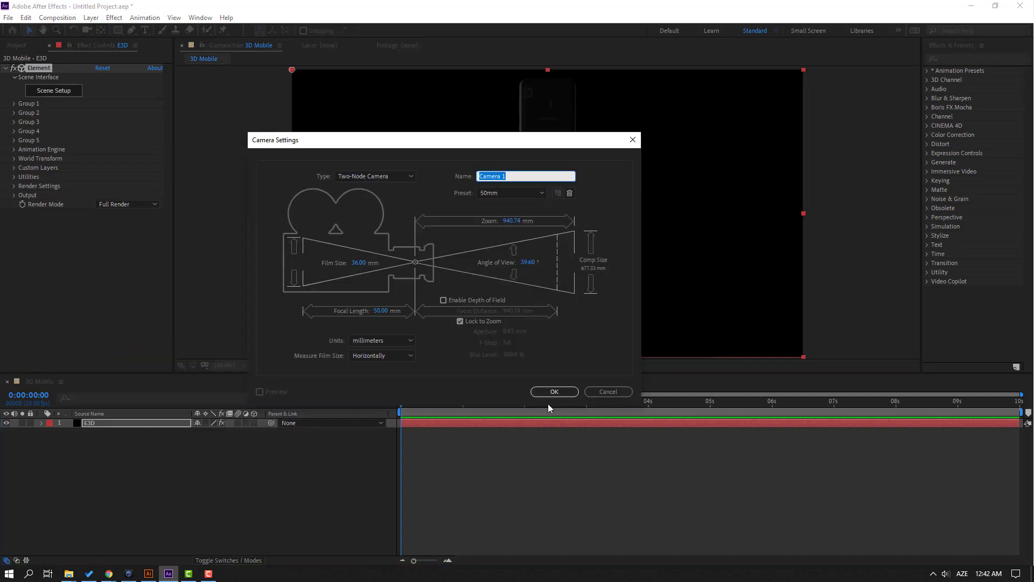
left_click(555, 391)
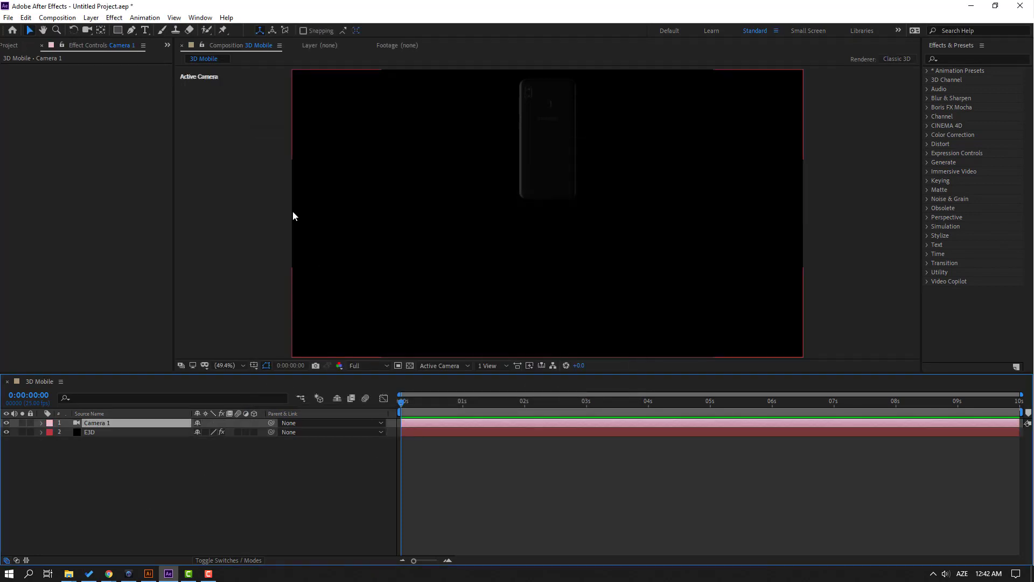
- Orbit, track and dolly the composition camera into an angled close-up of the phone's rear camera module
left_click(87, 32)
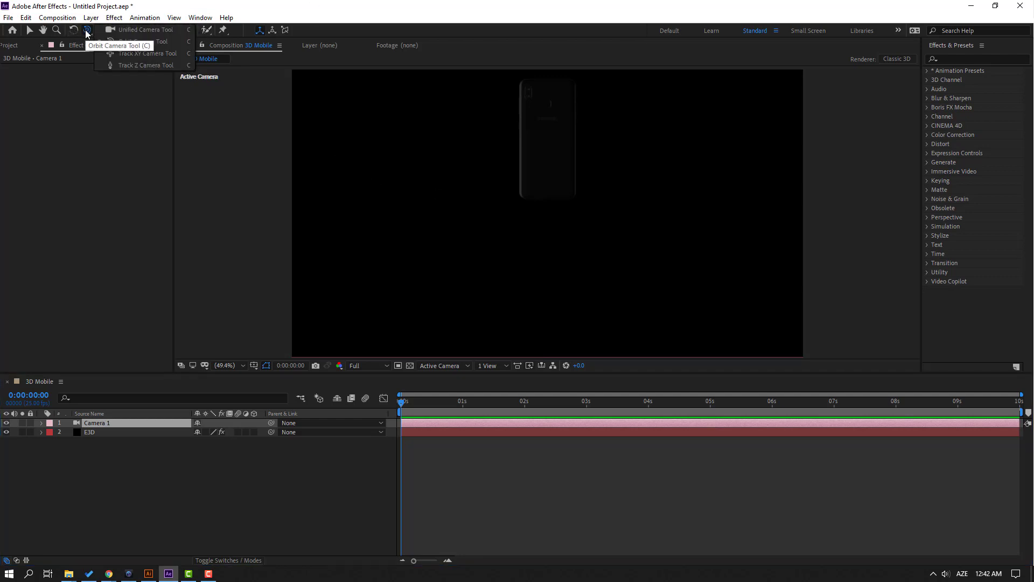
left_click(143, 42)
key("c")
left_click_drag(565, 157, 513, 268)
key("c")
key("c")
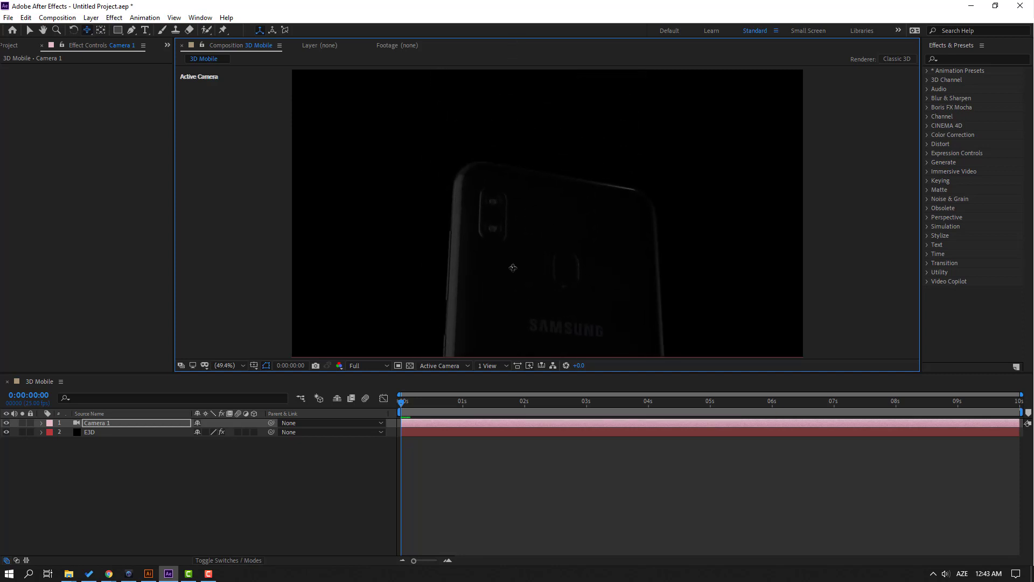
left_click_drag(498, 198, 546, 152)
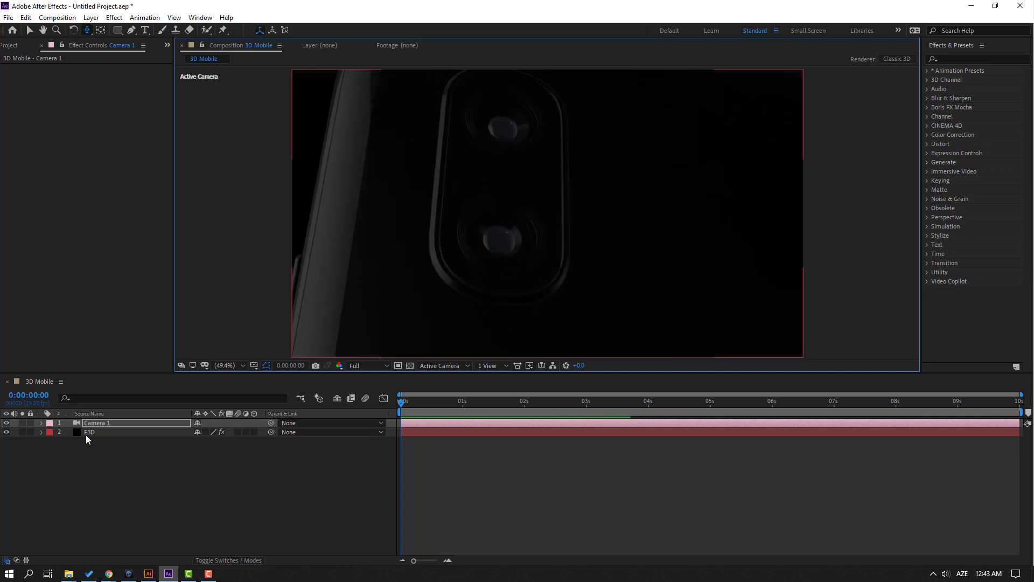
- Turn on Show in BG for the E3D layer's physical environment in the Element render settings
left_click(86, 432)
left_click(14, 186)
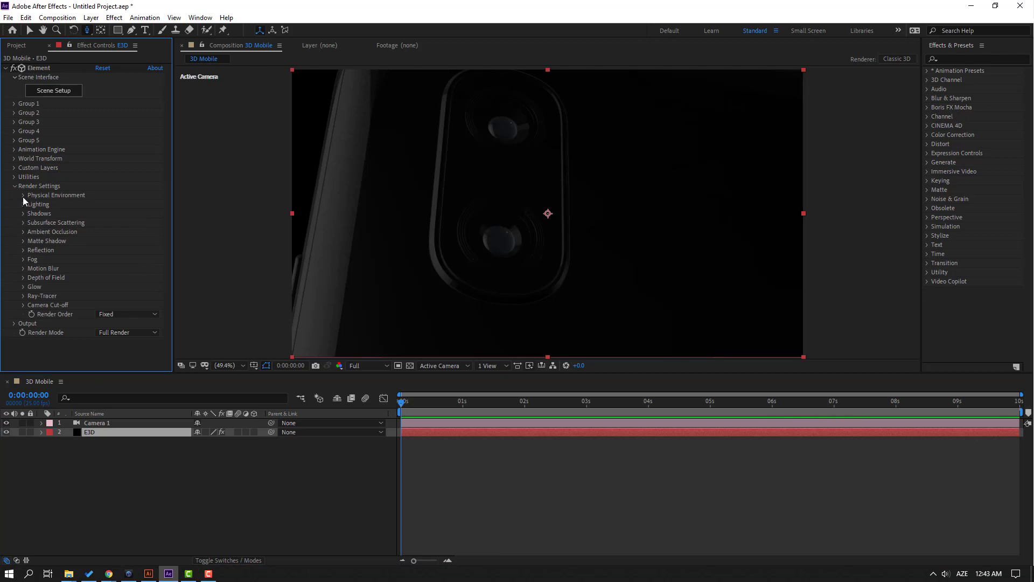
left_click(23, 195)
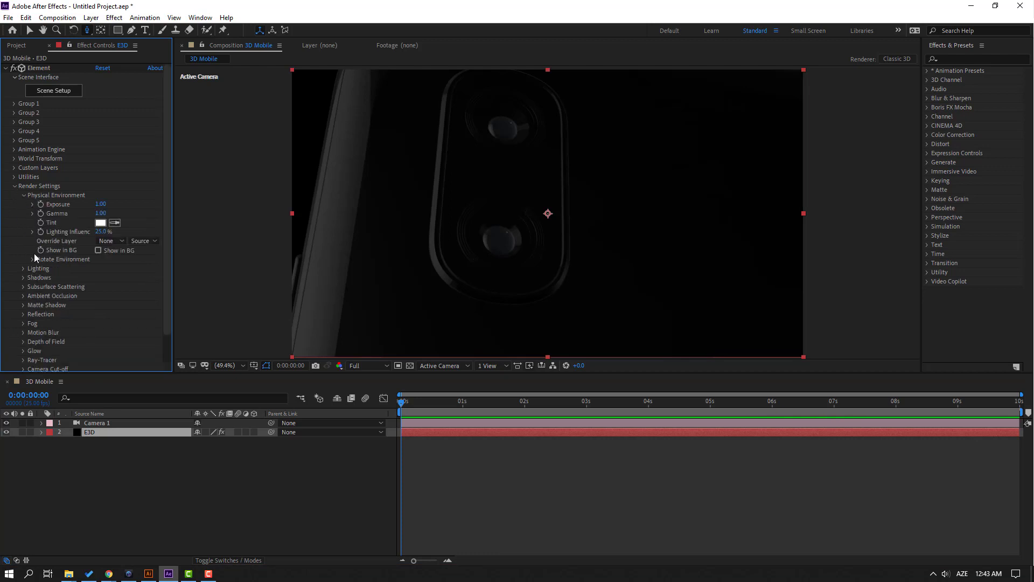
left_click(98, 251)
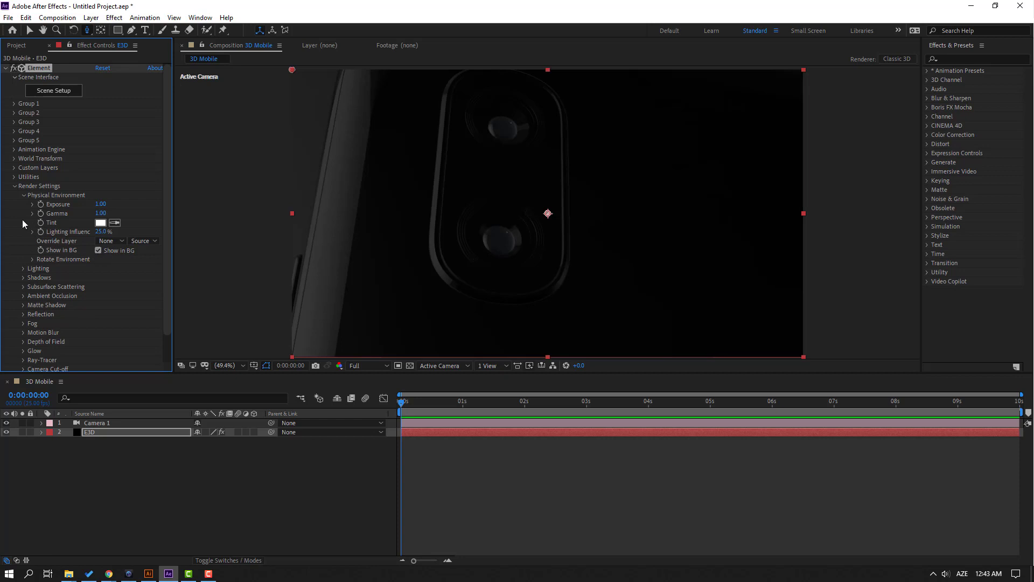
left_click(23, 195)
- Set Add Lighting to Product in the Element lighting settings
left_click(22, 205)
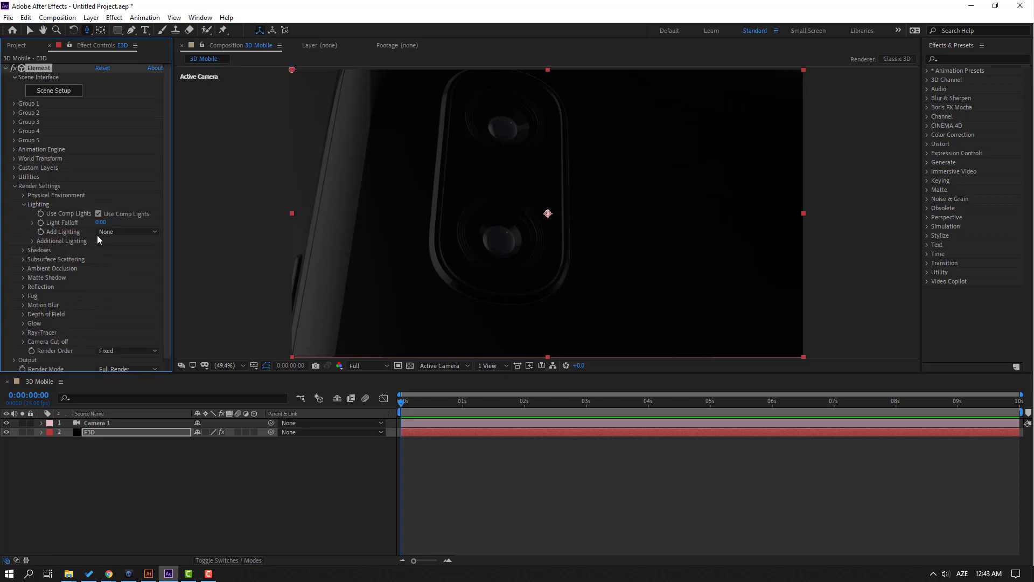
left_click(119, 231)
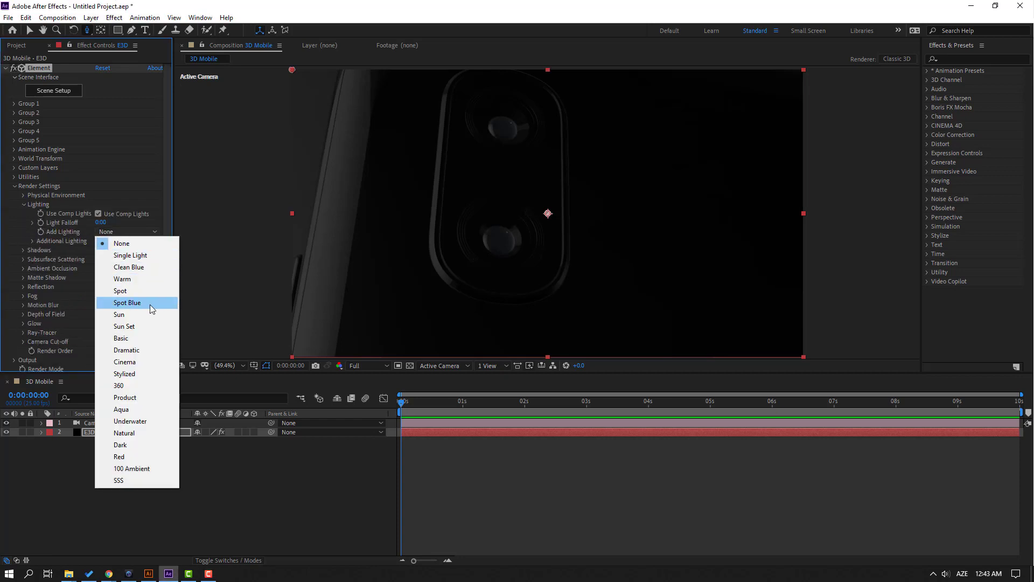
left_click(144, 397)
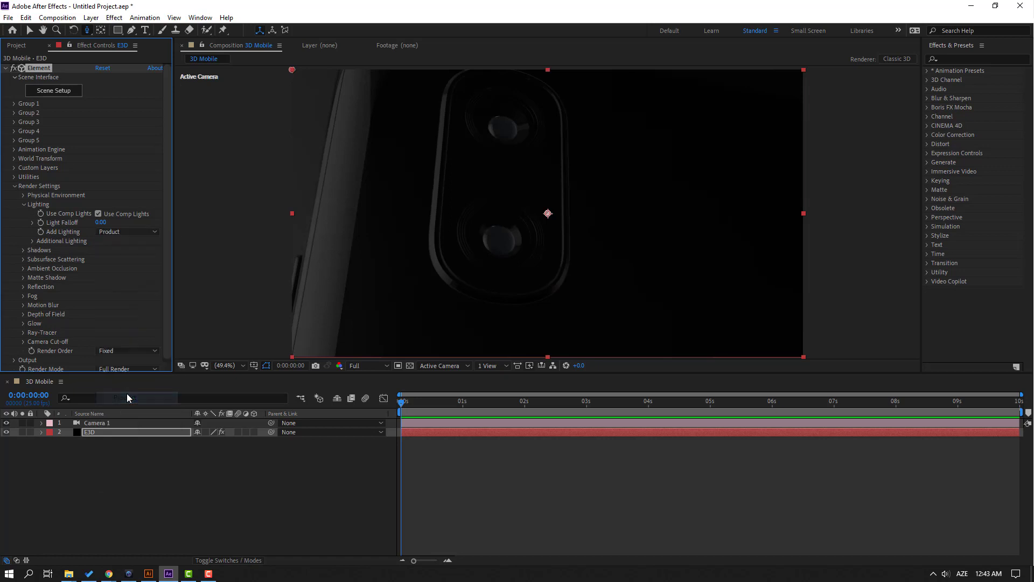
left_click(23, 205)
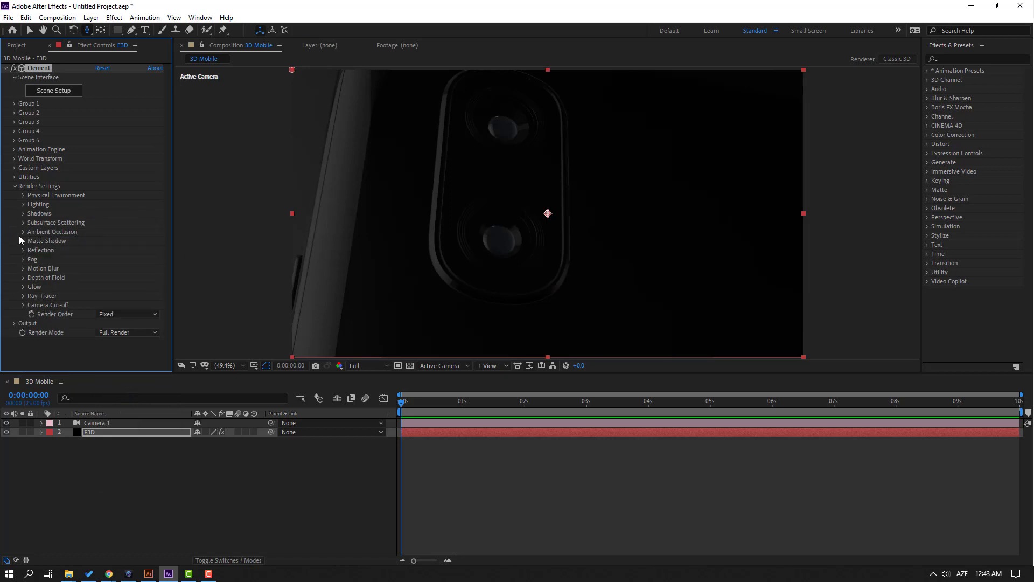
- Enable Element's ambient occlusion and set the SSAO Intensity to 10
left_click(23, 233)
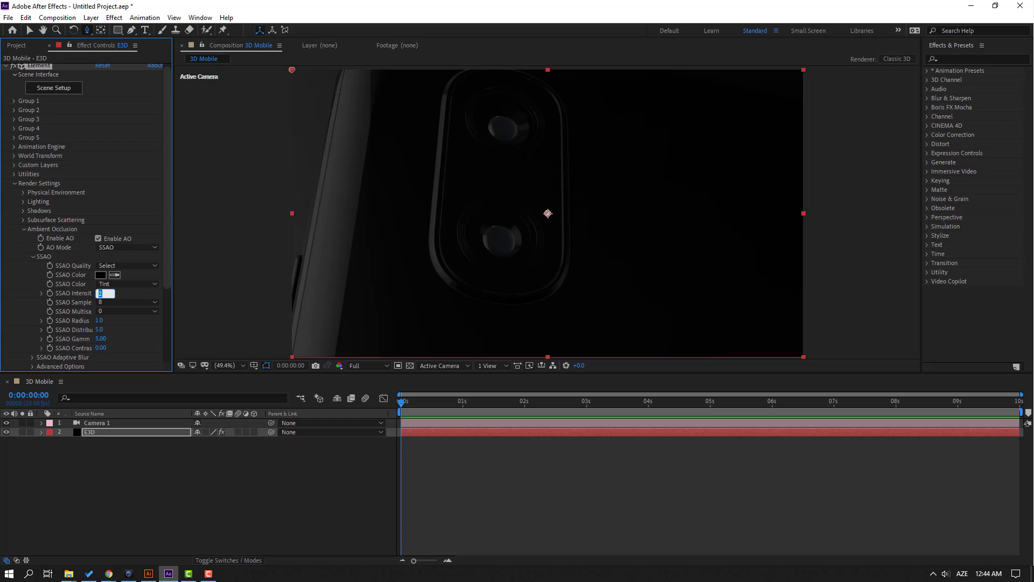
type("10")
key("Return")
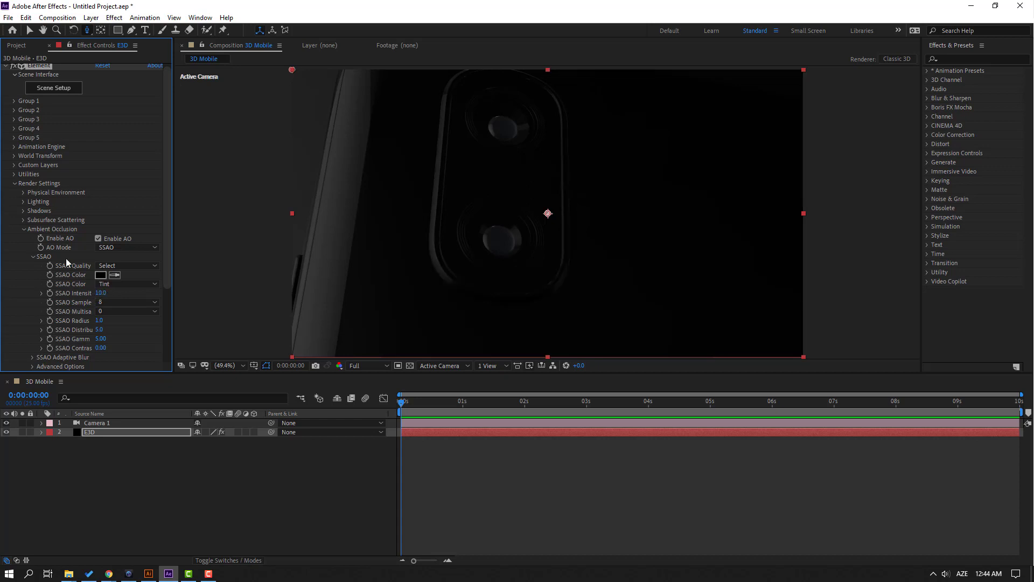
left_click(26, 230)
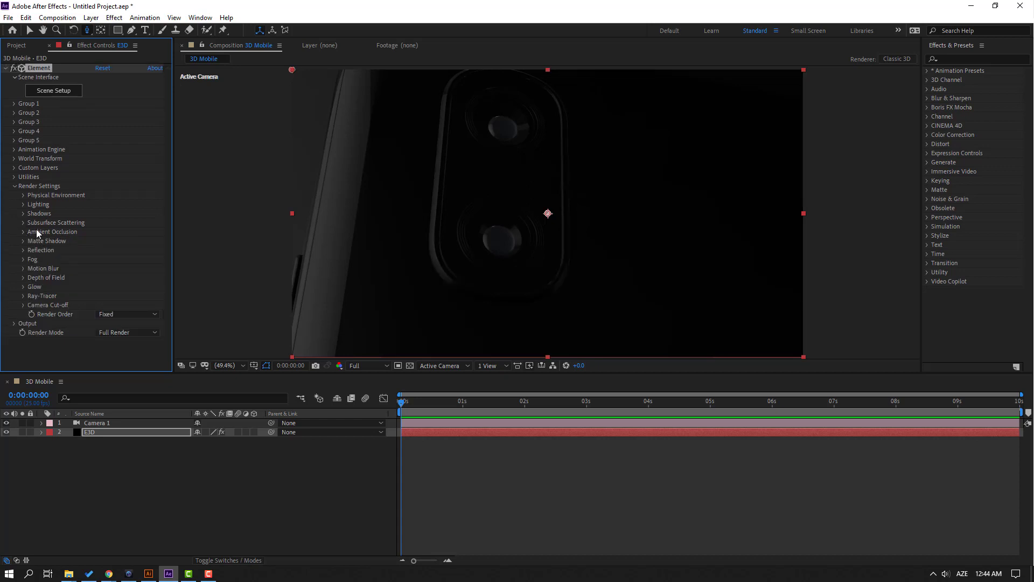
- Rotate the physical environment to 58° in X, 137° in Y and 5° in Z
left_click(23, 195)
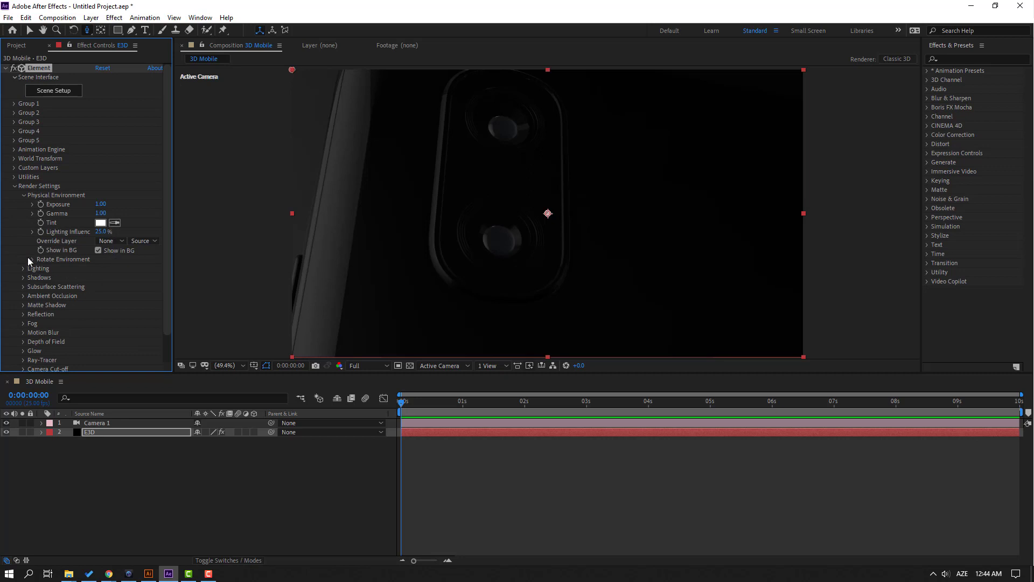
left_click(33, 260)
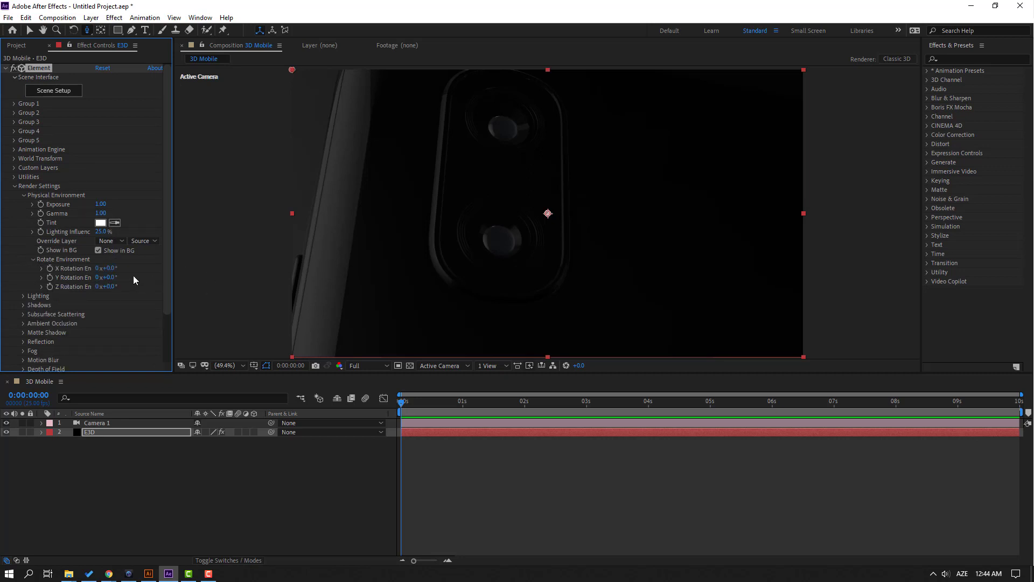
left_click_drag(112, 268, 187, 266)
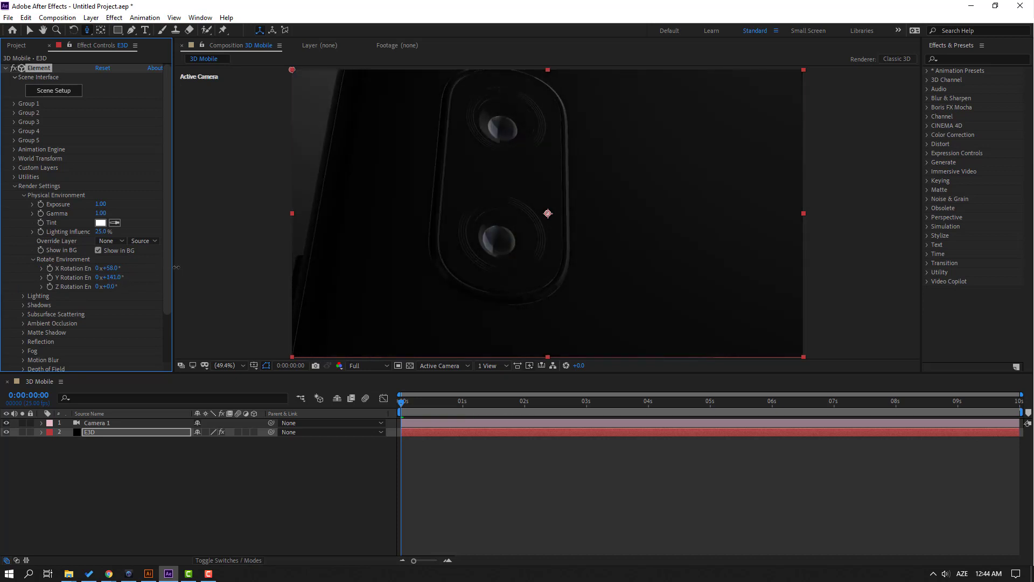
left_click_drag(131, 286, 110, 284)
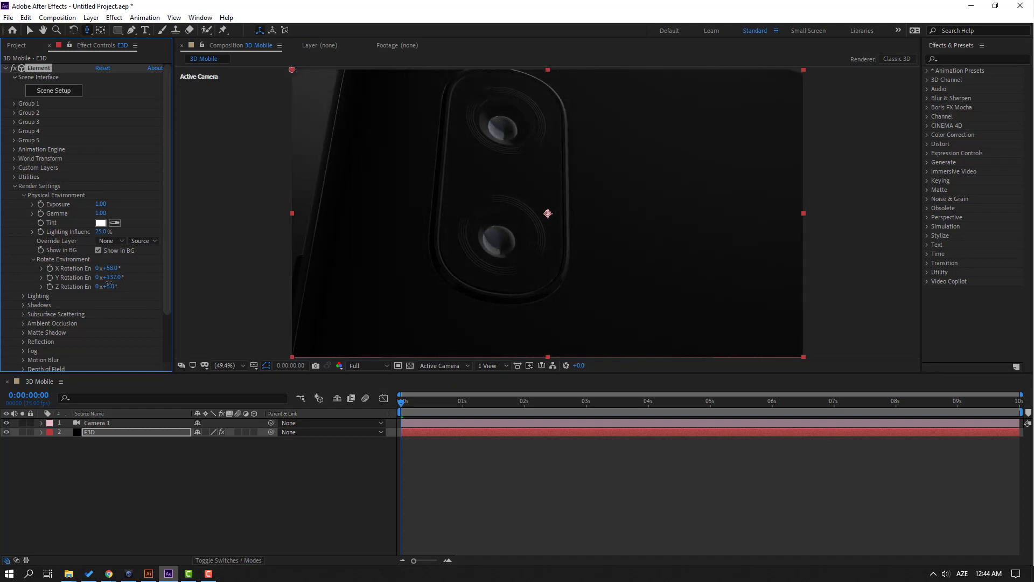
- Reframe the composition camera into a closer, tilted view of the two rear lenses
left_click_drag(468, 213, 549, 166)
key("c")
key("c")
left_click_drag(585, 197, 488, 179)
key("c")
key("c")
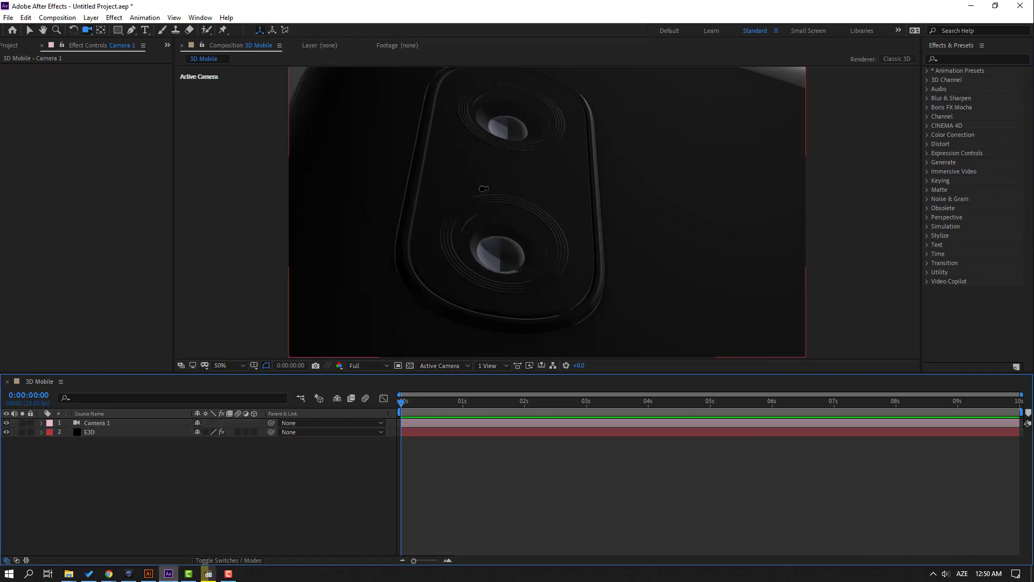
left_click_drag(467, 167, 456, 171)
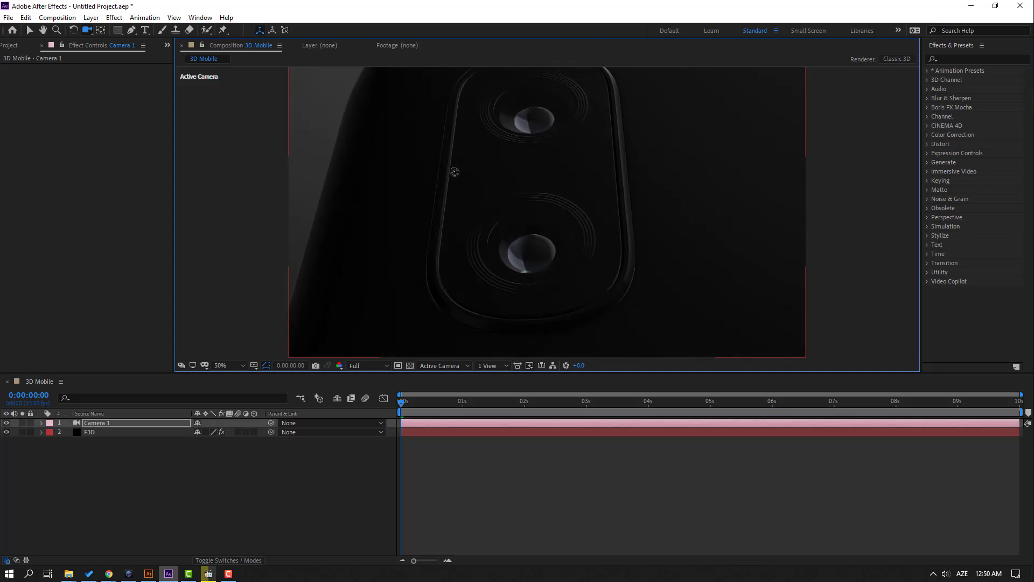
key("c")
left_click_drag(534, 221, 529, 199)
key("c")
key("v")
- Rotate the composition camera to 14° in Z and 1° in Y
left_click(97, 422)
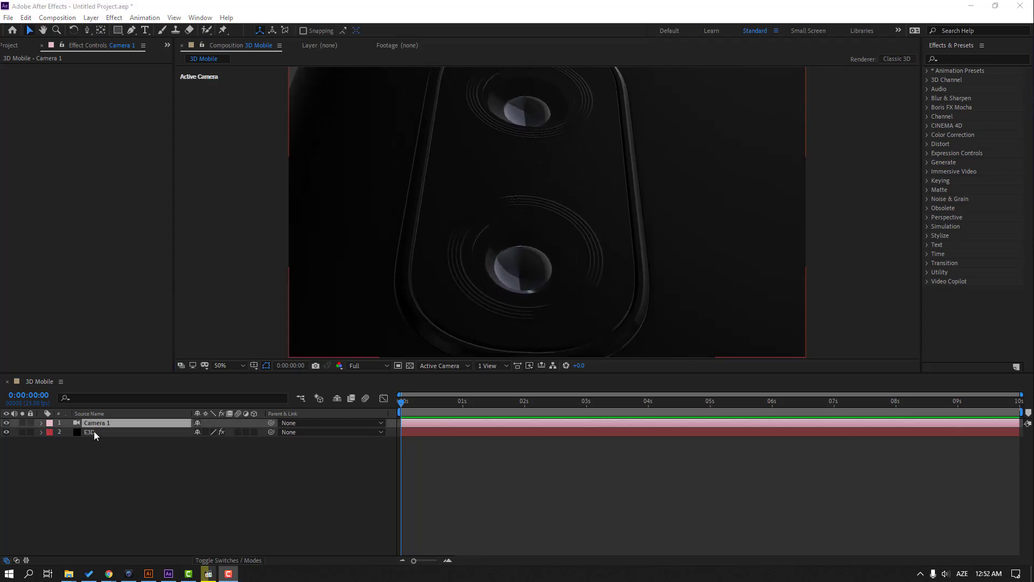
left_click(104, 423)
key("r")
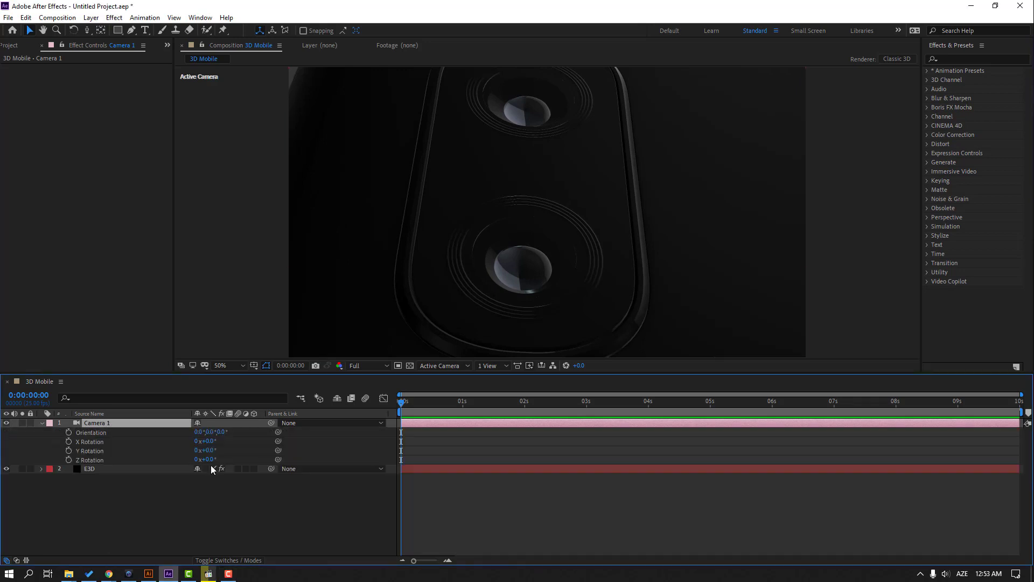
mouse_move(212, 459)
left_mouse_down()
mouse_move(222, 459)
mouse_move(208, 450)
left_mouse_up()
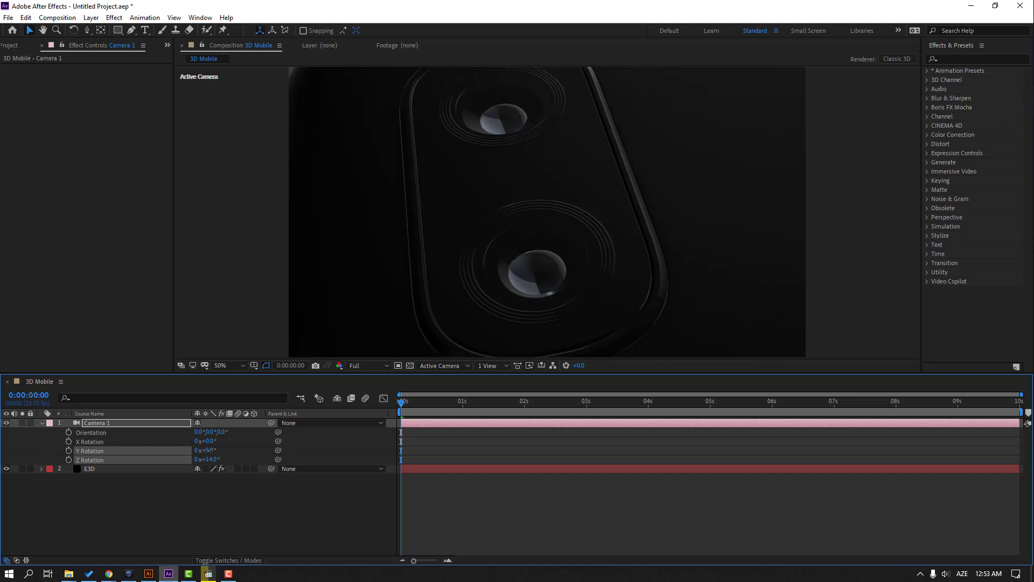
left_click(208, 450)
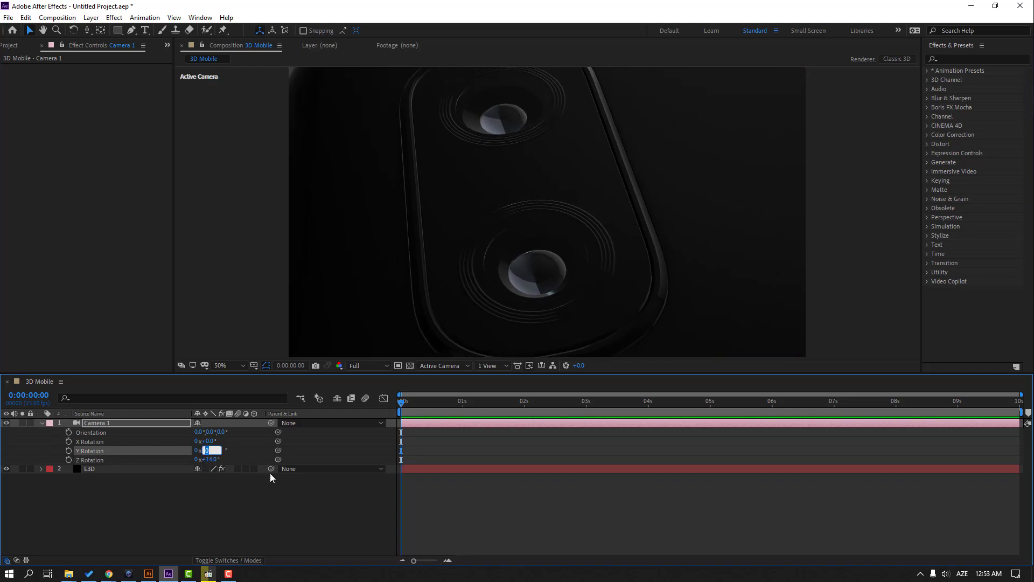
type("1")
key("Return")
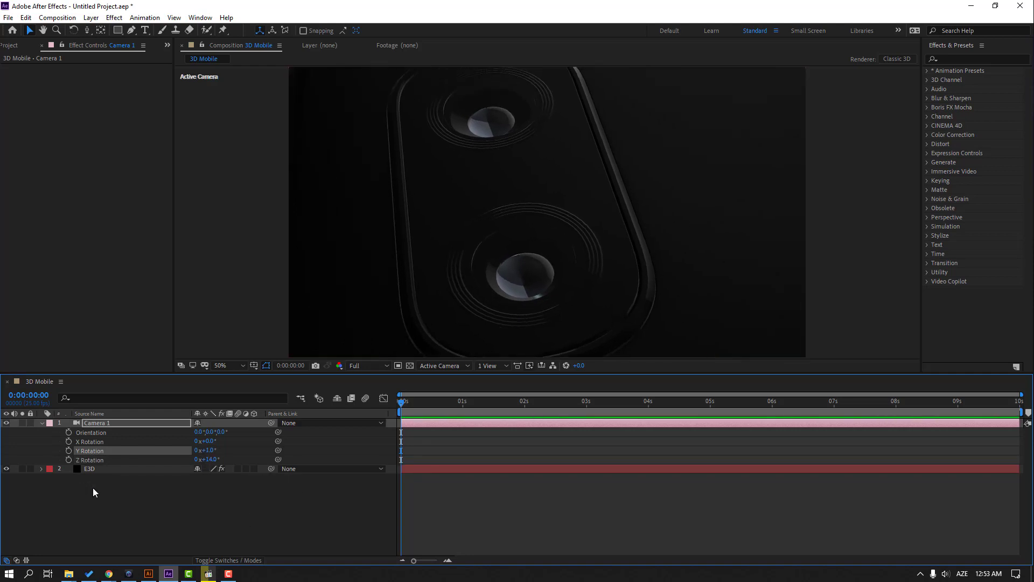
- Create an orbit null for the camera and set a position keyframe for the null at 0 seconds
left_click(96, 425)
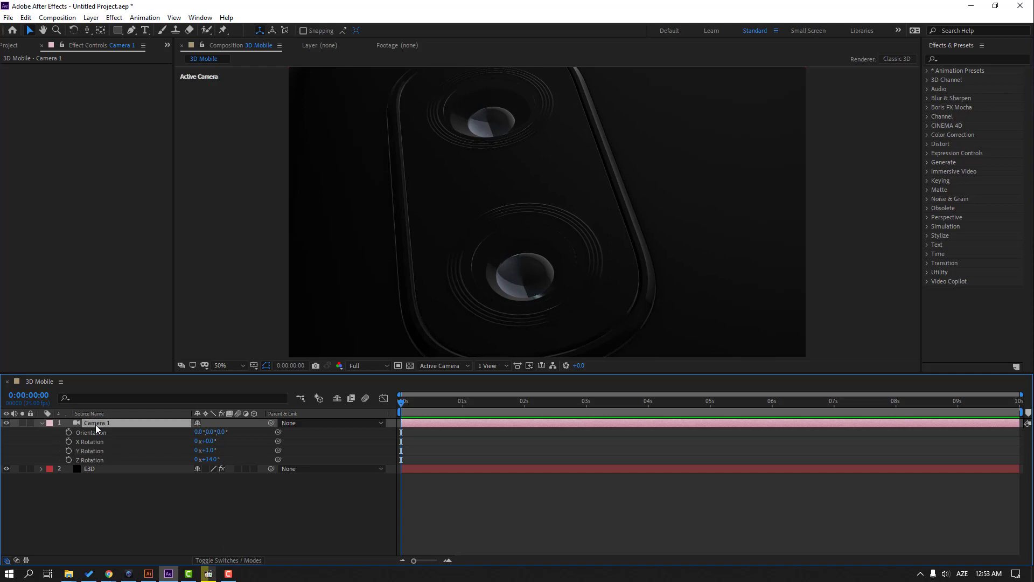
right_click(93, 423)
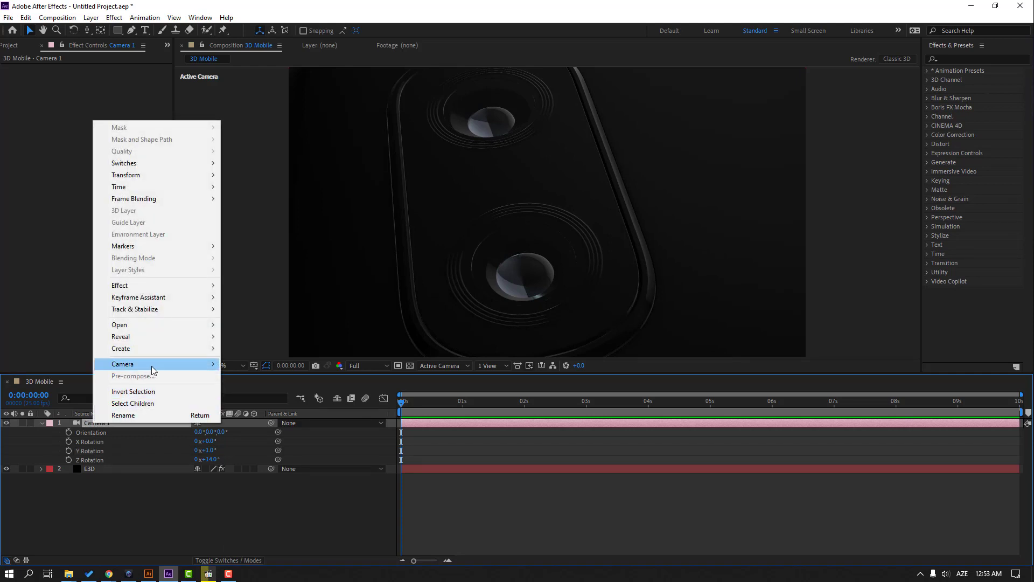
mouse_move(171, 365)
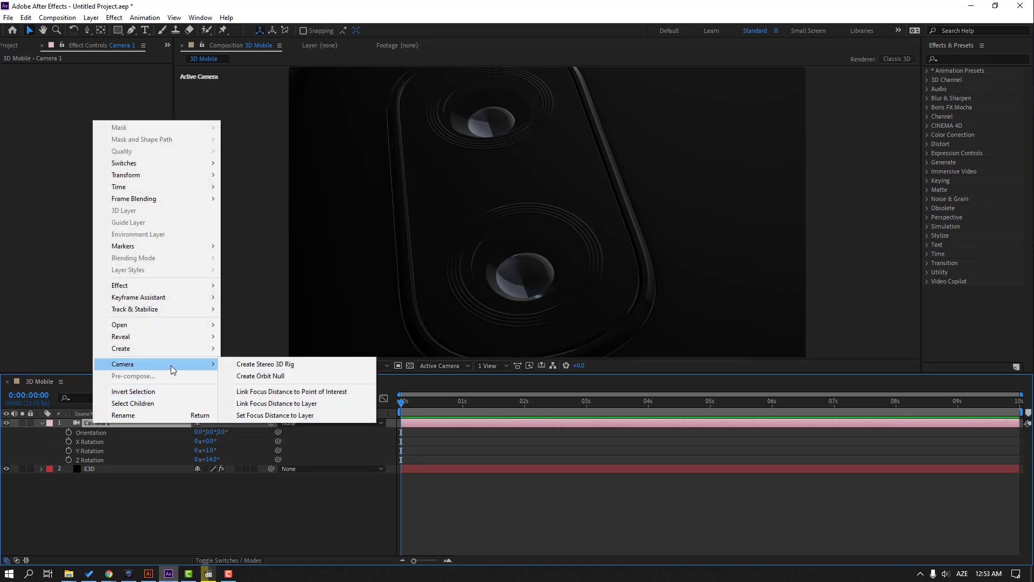
left_click(276, 377)
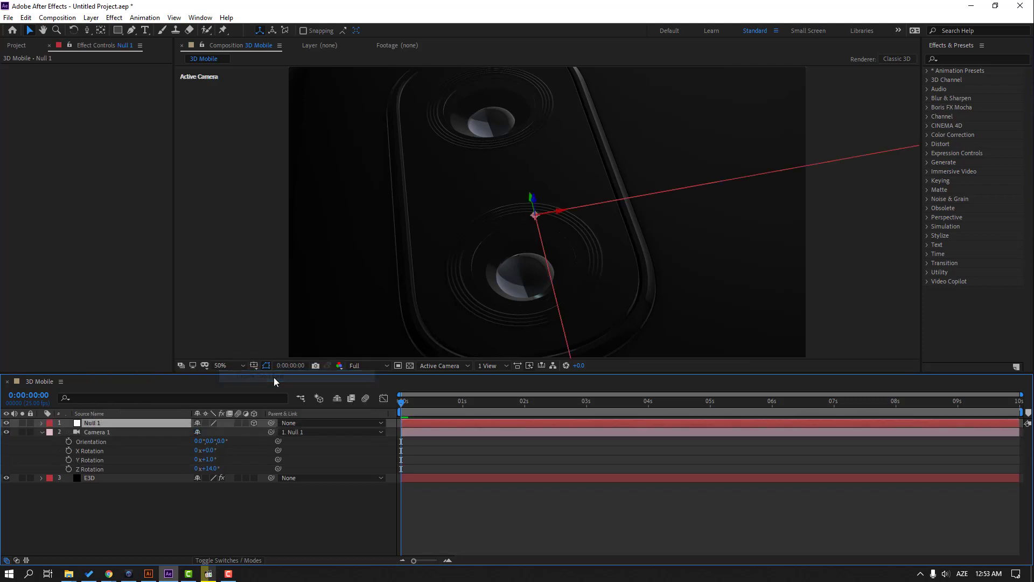
key("p")
left_click(69, 433)
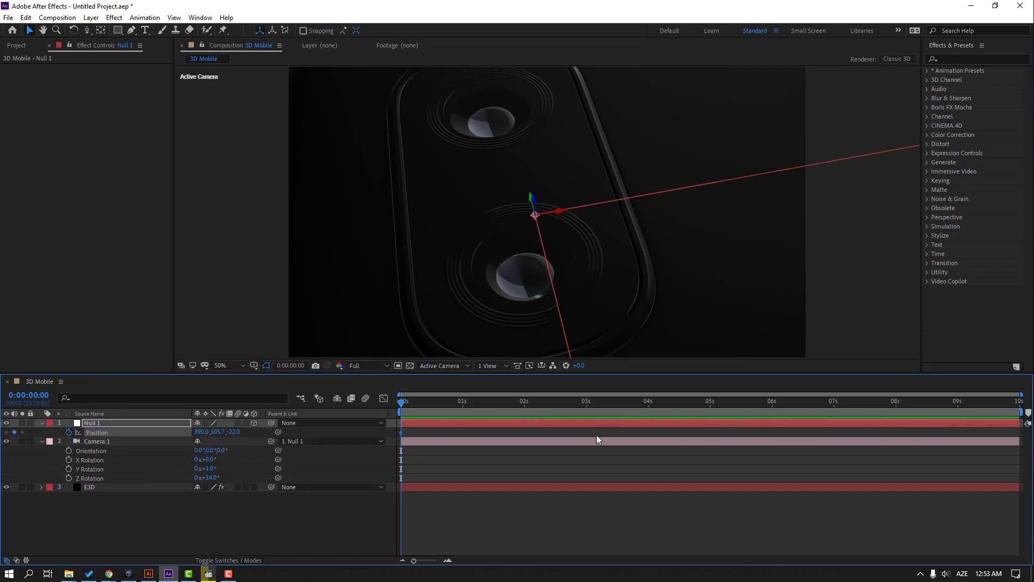
- End the work area at 3 seconds, keyframe the null's position there at 890, 92.7, -10, and preview the move
left_click_drag(417, 408, 532, 412)
left_click_drag(649, 413, 587, 411)
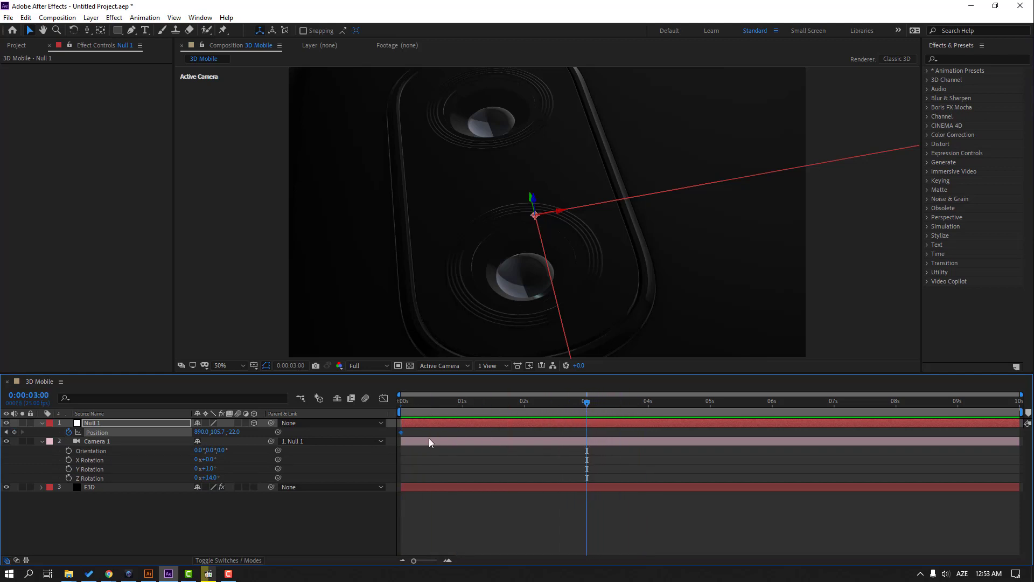
key("n")
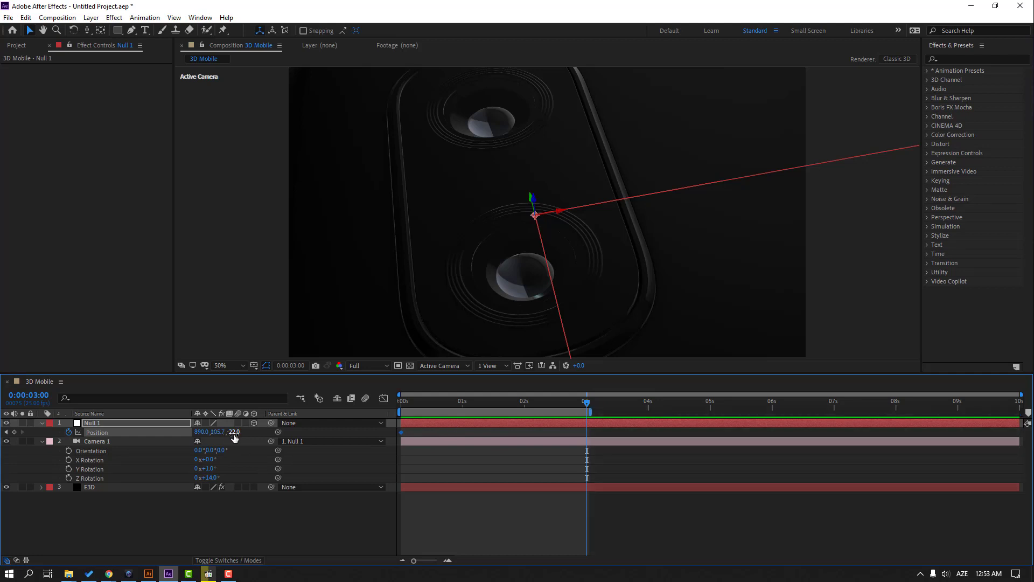
mouse_move(232, 432)
left_mouse_down()
mouse_move(234, 442)
mouse_move(212, 431)
left_mouse_up()
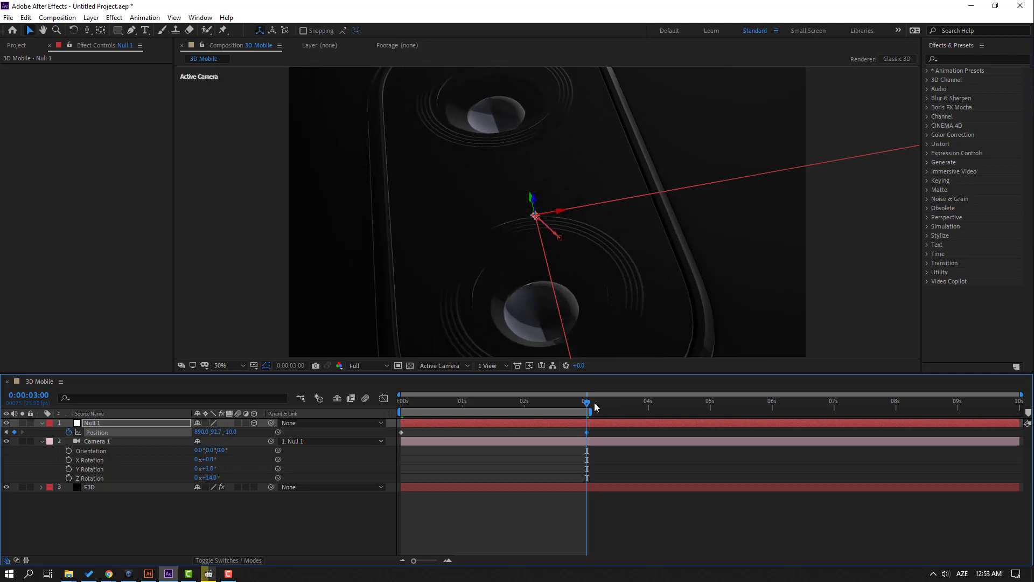
left_click_drag(595, 407, 360, 413)
key("space")
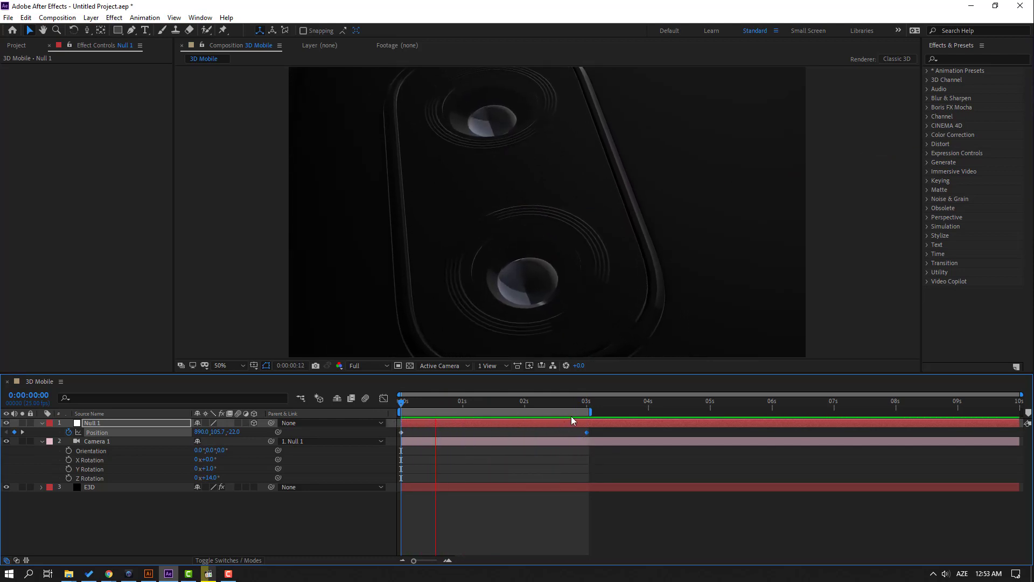
- Set the null's 3-second position keyframe to 889, 95.7, -15 and preview the camera move
left_click_drag(570, 402, 581, 408)
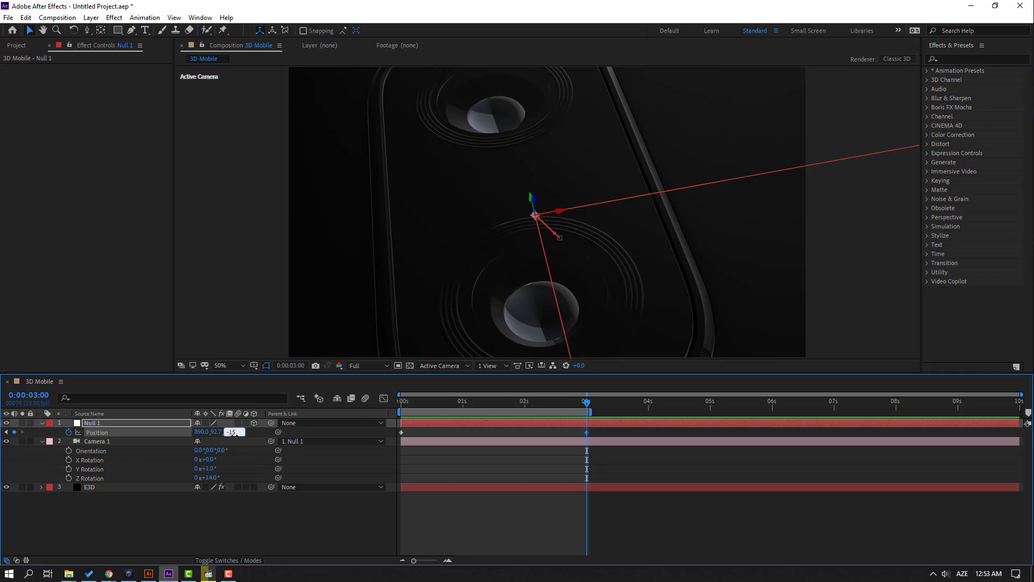
key("Return")
mouse_move(216, 432)
left_mouse_down()
mouse_move(225, 432)
mouse_move(200, 431)
mouse_move(211, 438)
left_mouse_up()
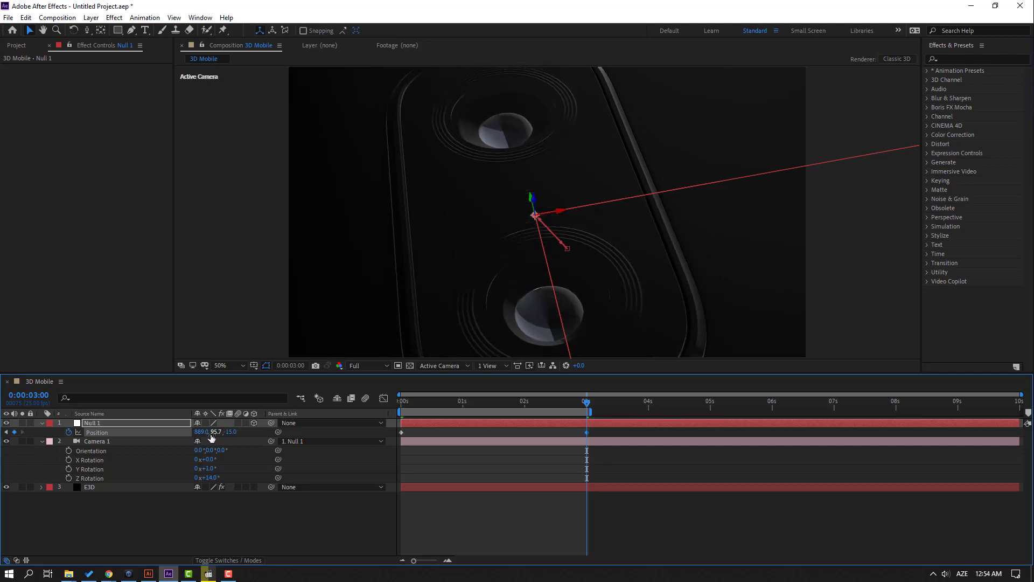
left_click(629, 497)
key("space")
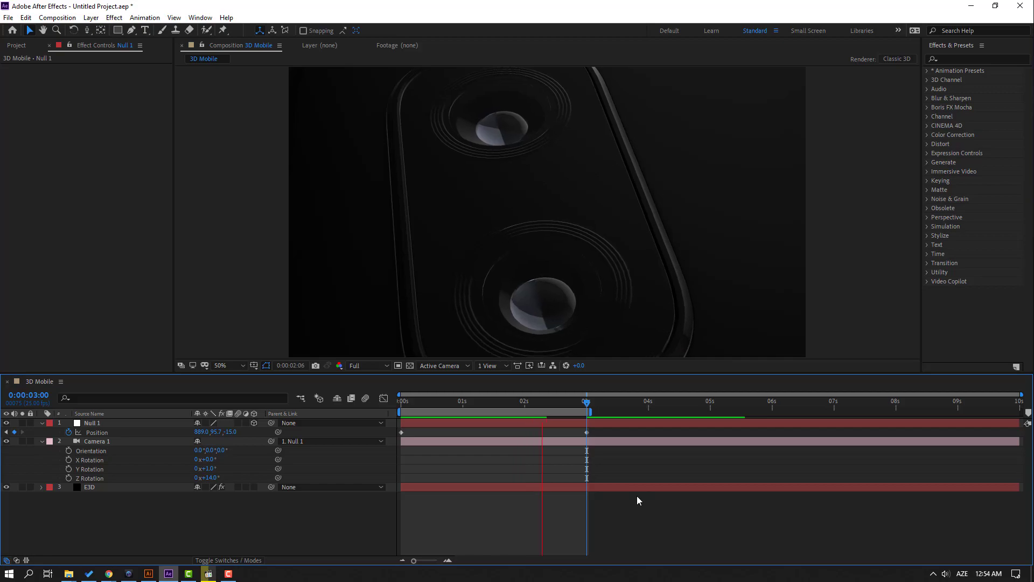
key("space")
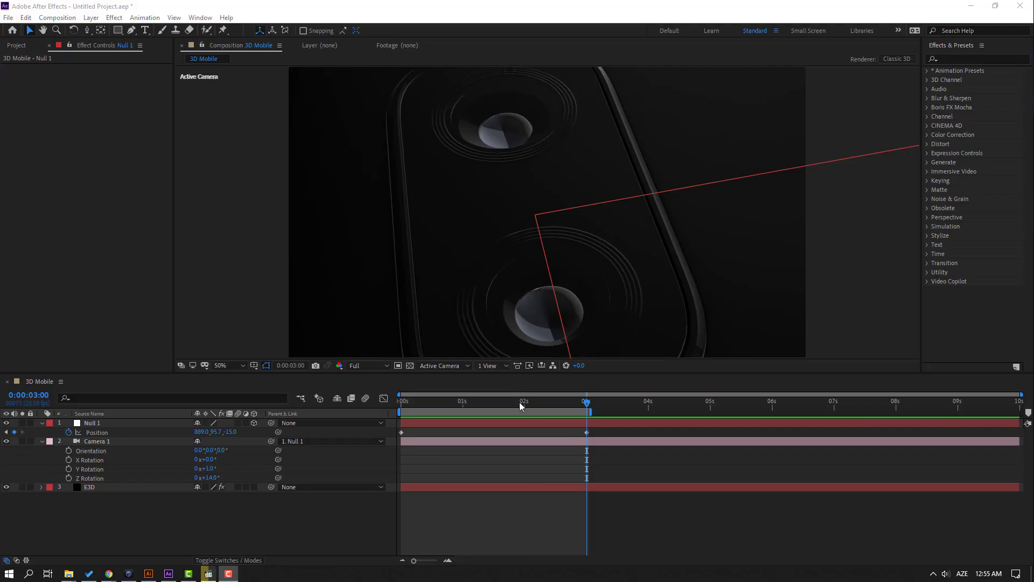
left_click_drag(519, 402, 381, 415)
key("space")
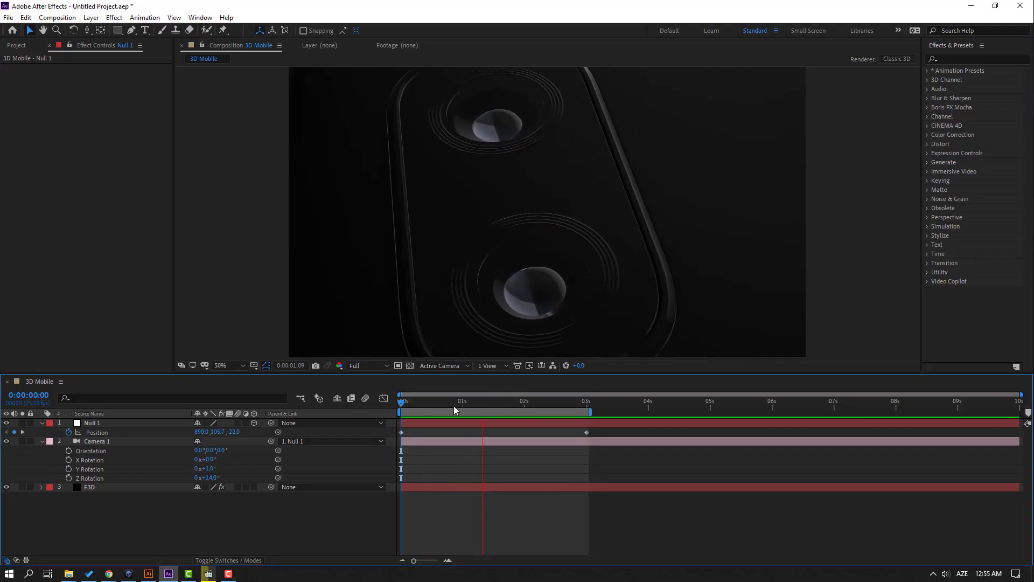
- Adjust the null's 3-second position keyframe in Z and Y for a closer final framing of the lenses, and preview it
left_click_drag(455, 404, 587, 413)
left_click(586, 433)
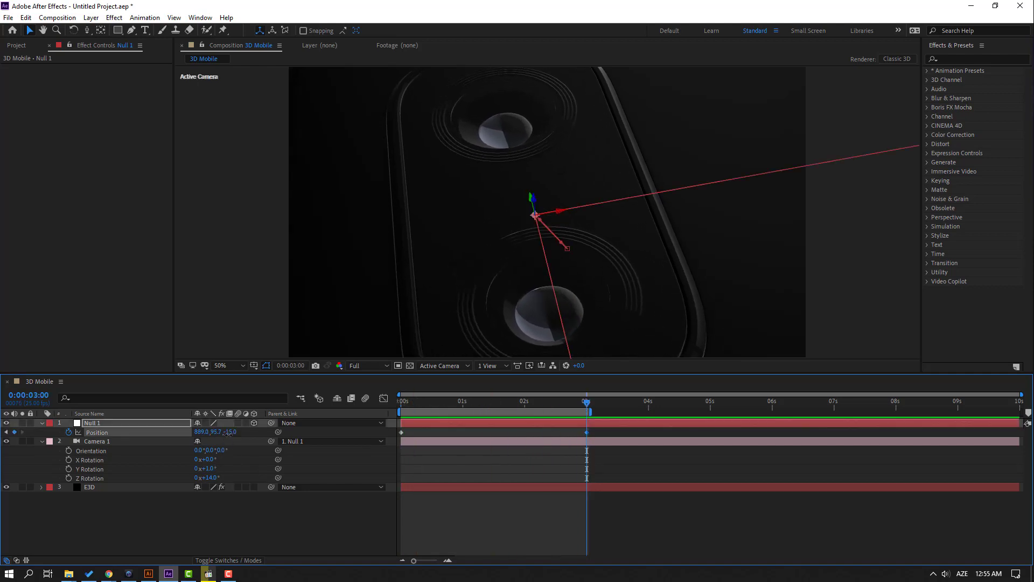
left_click_drag(229, 433, 204, 431)
left_click_drag(587, 401, 488, 408)
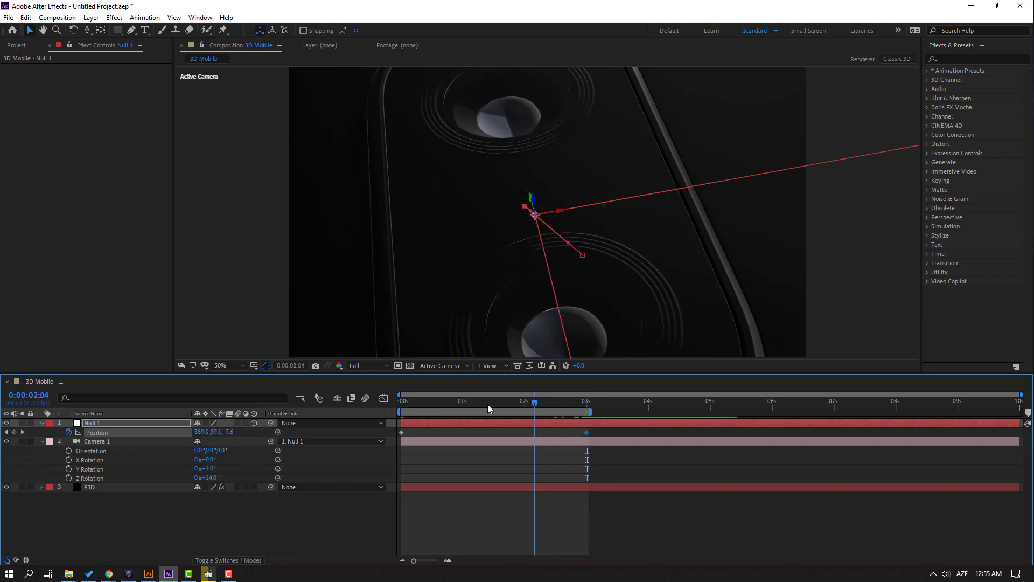
key("Home")
key("space")
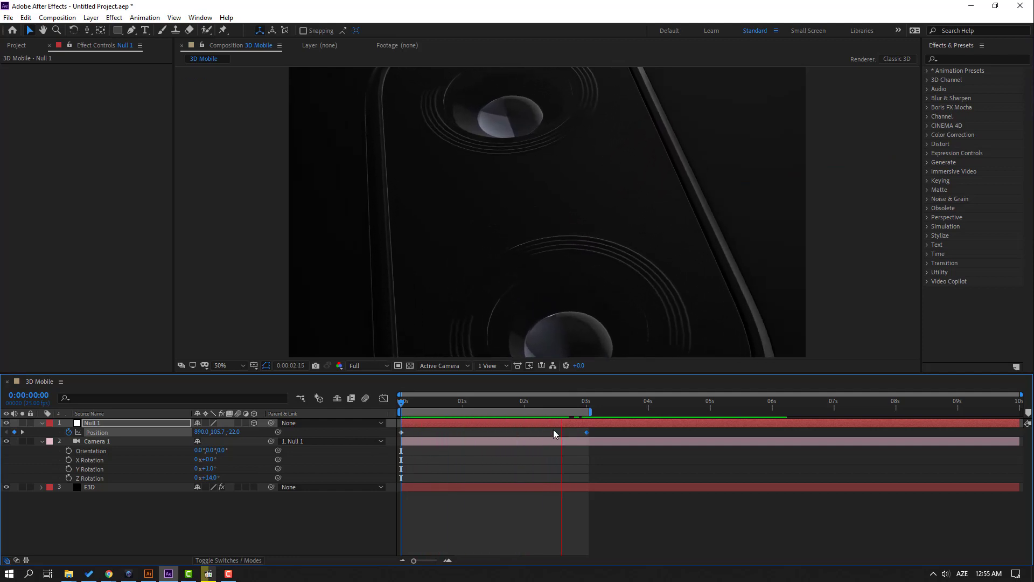
key("space")
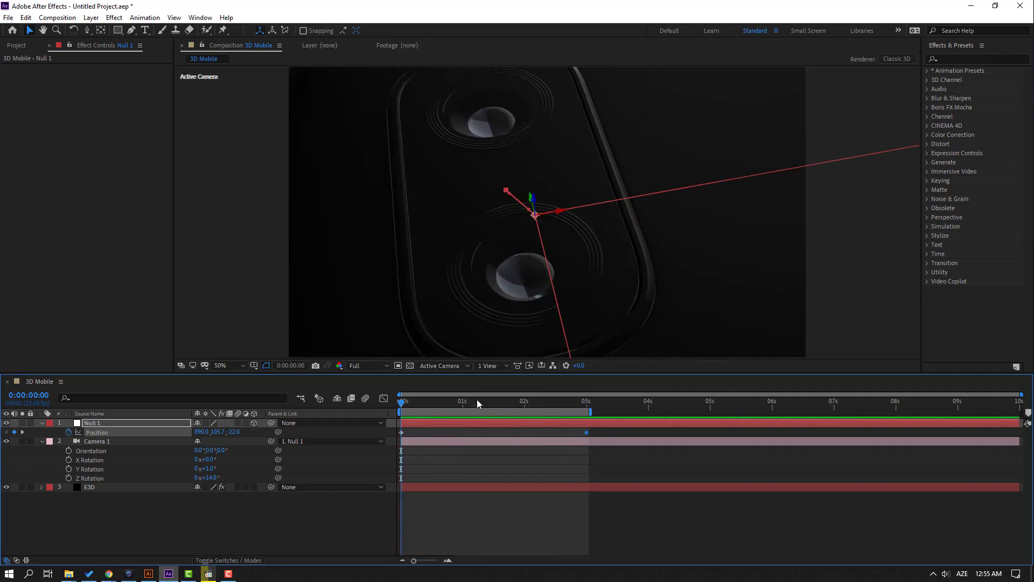
key("space")
- Move the null's final position keyframe and the work area end to 2 seconds, and preview the faster move
left_click_drag(586, 432, 524, 432)
left_click_drag(588, 412, 527, 412)
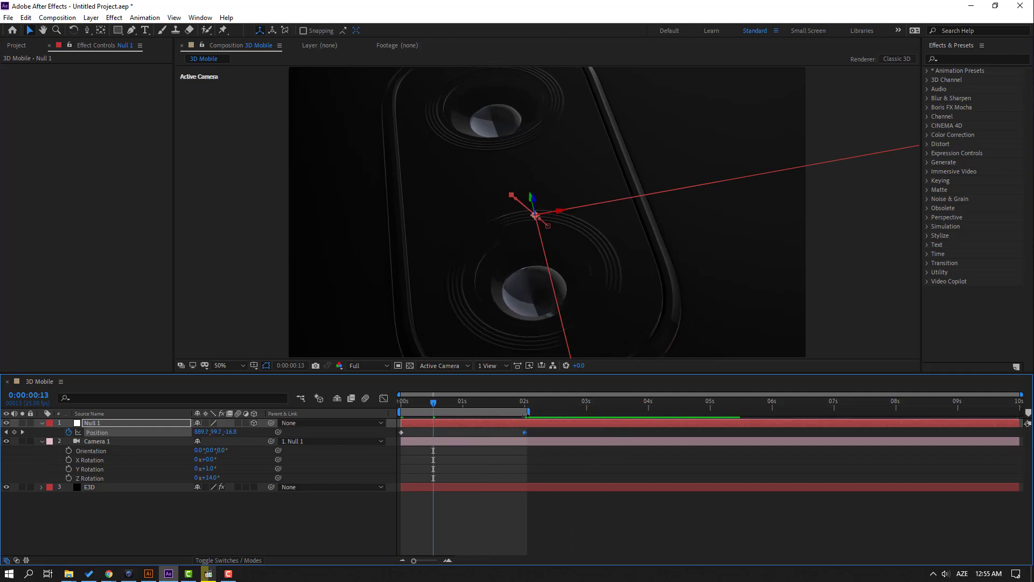
key("space")
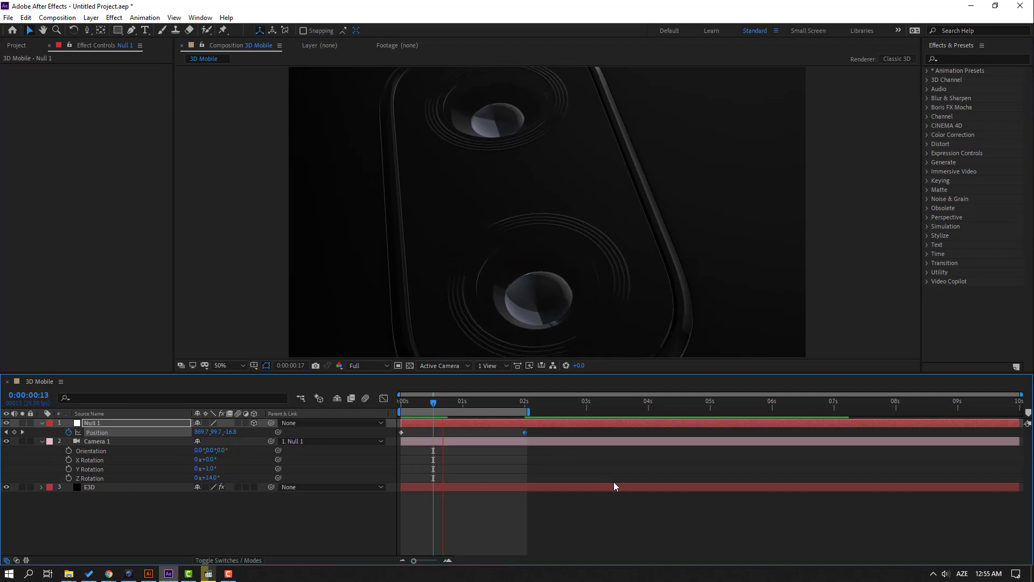
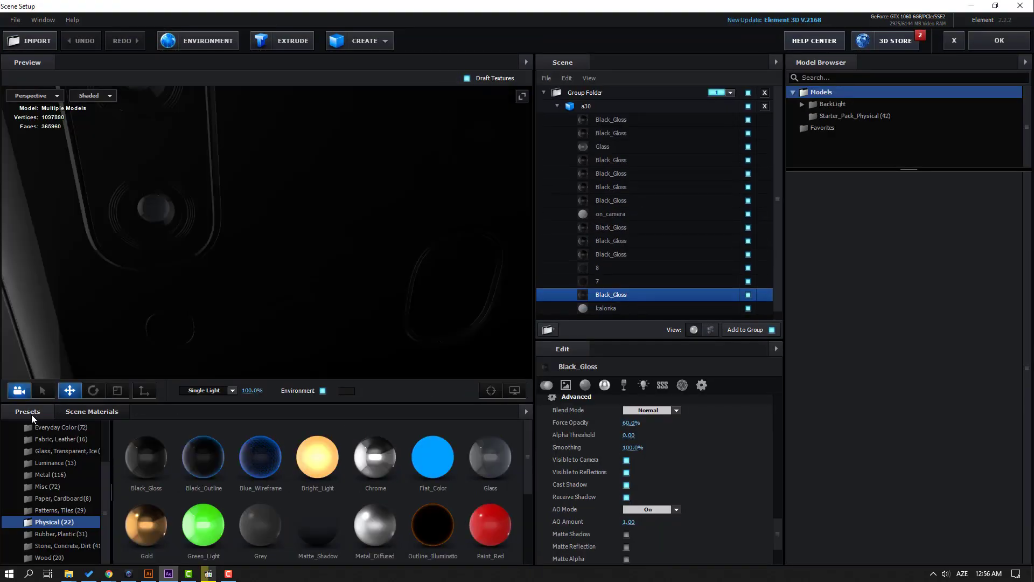
- Apply the BackLight_2K_13 environment to the Element scene, check its reflections on the phone, and accept the scene setup
scroll(67, 485, "up", 2)
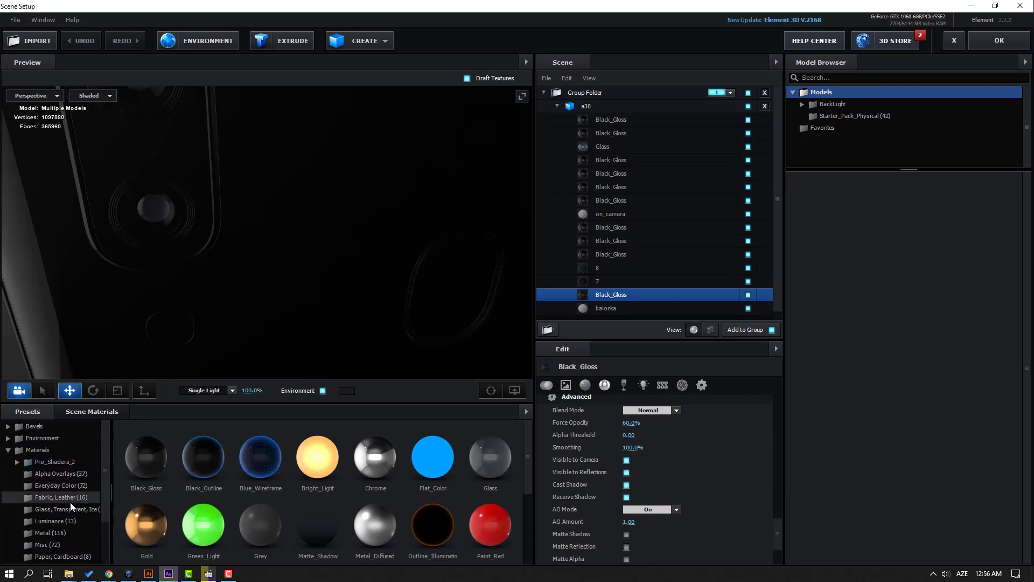
left_click(37, 438)
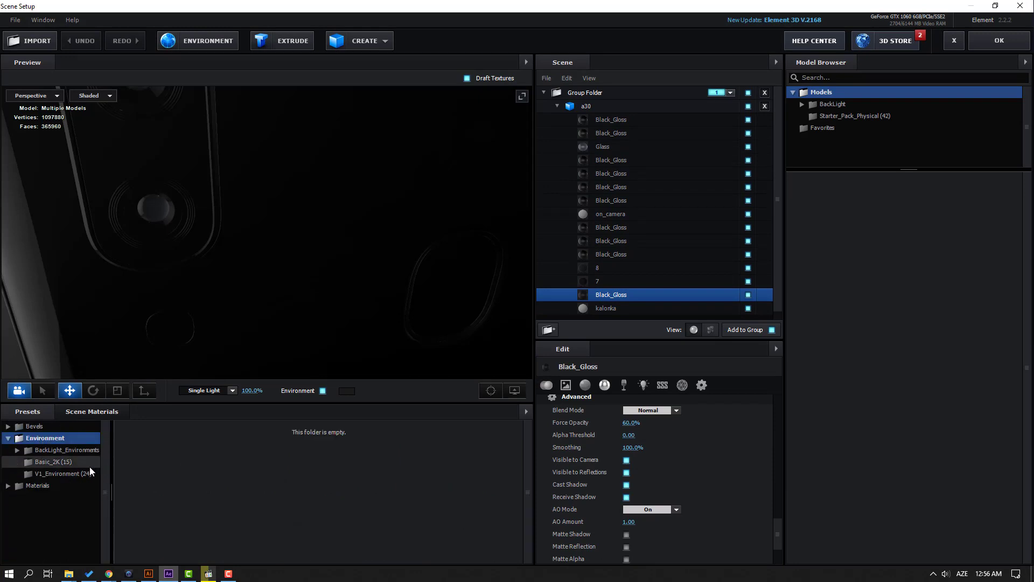
left_click(44, 453)
left_click(48, 464)
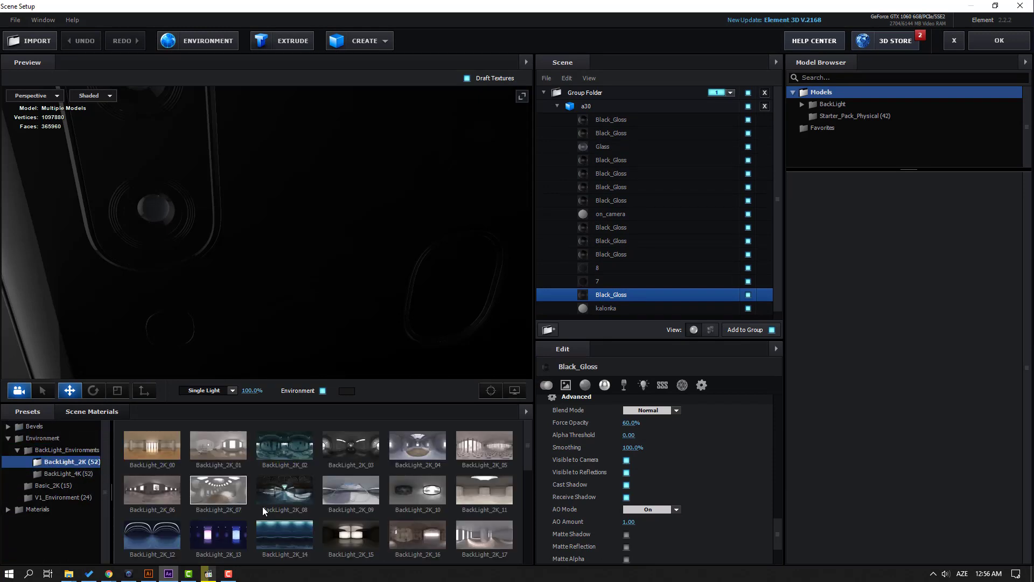
scroll(270, 512, "down", 2)
left_click(212, 463)
left_click_drag(241, 279, 174, 222)
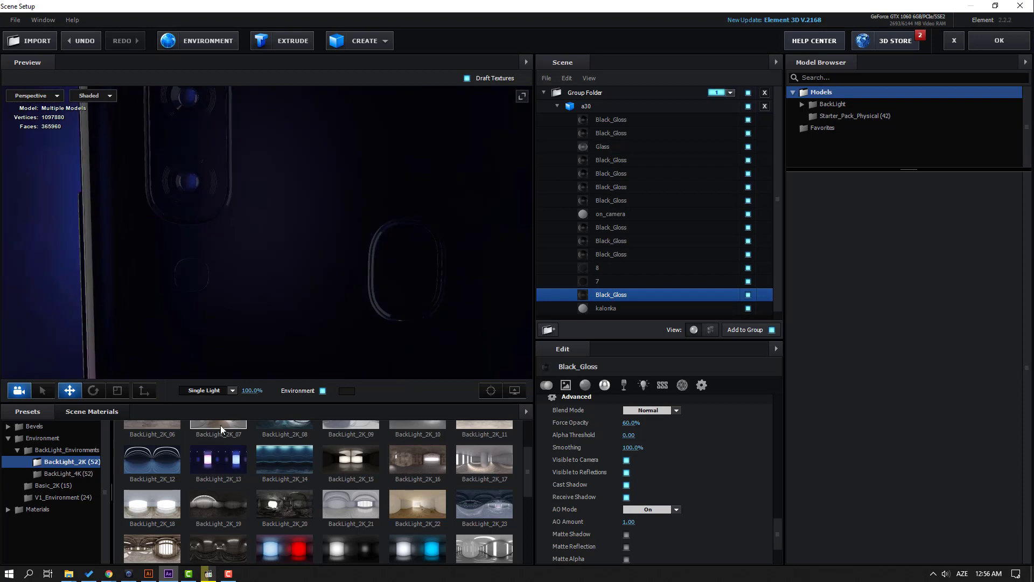
left_click_drag(309, 165, 512, 215)
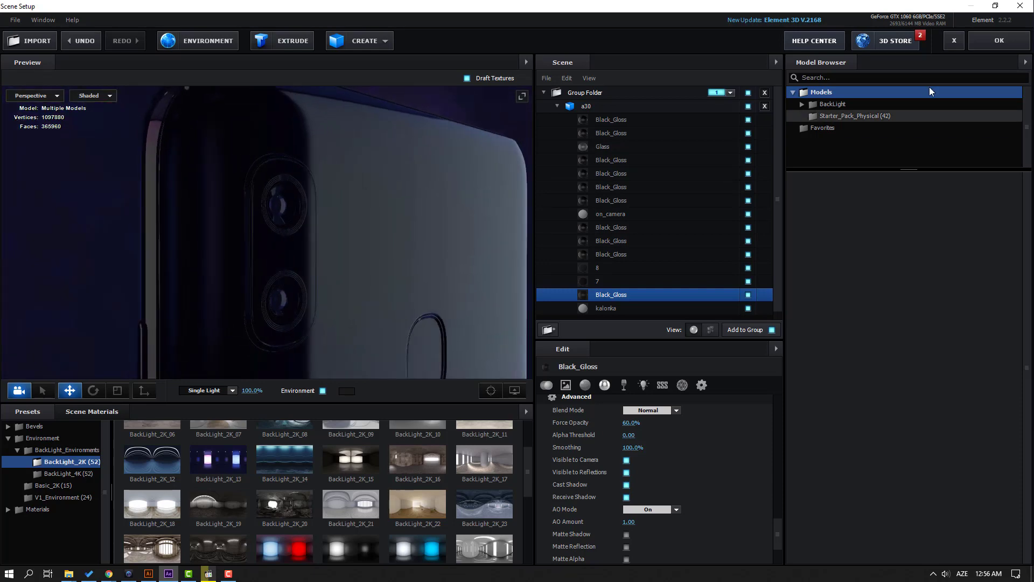
left_click(975, 41)
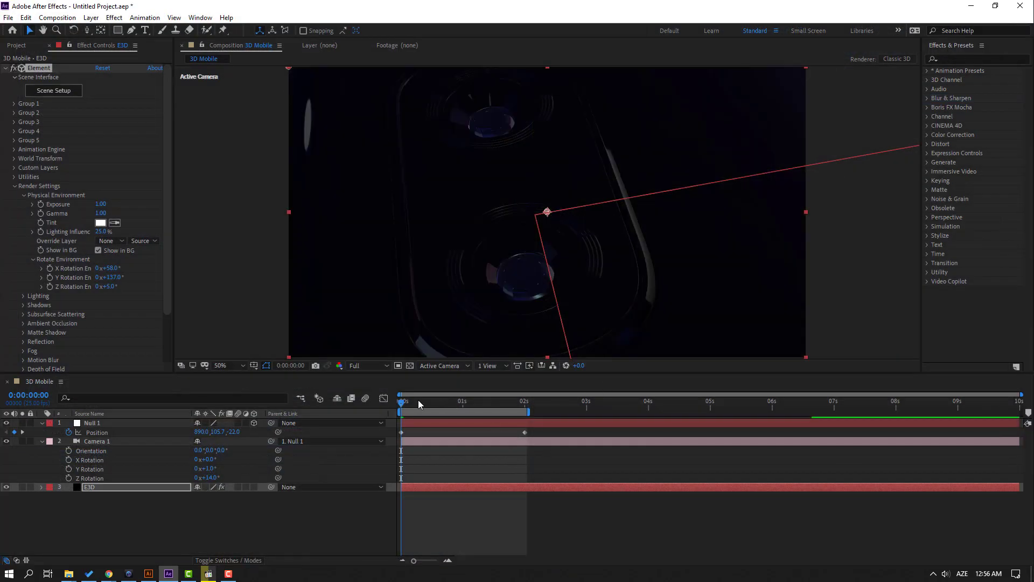
left_click_drag(417, 401, 394, 425)
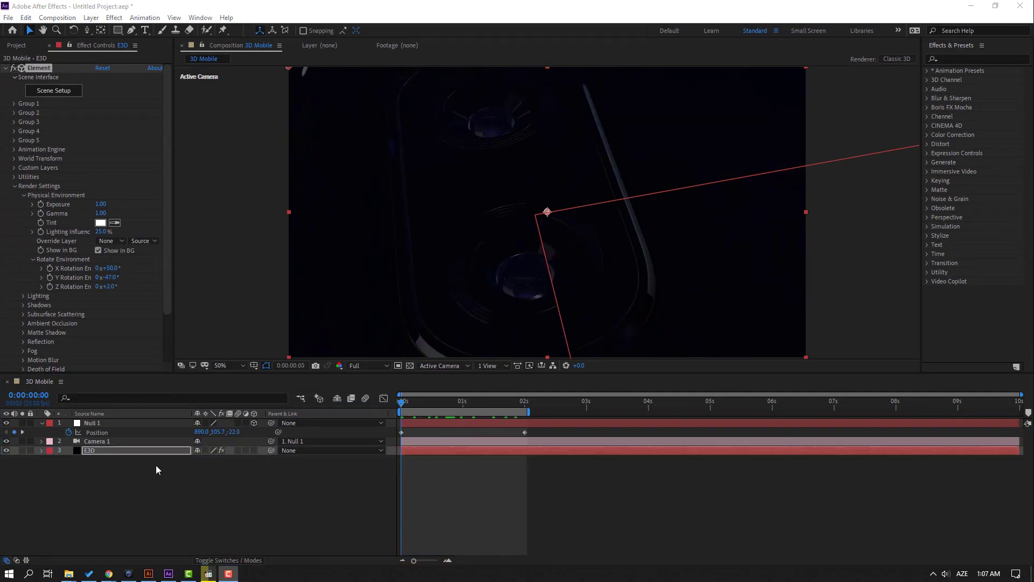
- Reopen the Element scene setup and apply the Physical Glass preset to the Black_Gloss material just above kalonka
left_click(124, 468)
left_click(121, 450)
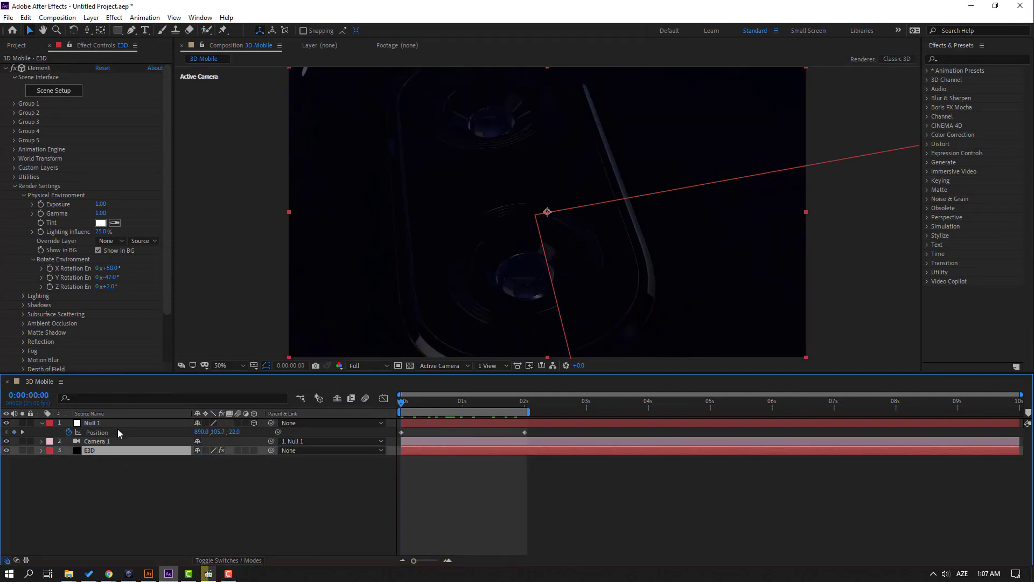
left_click(68, 92)
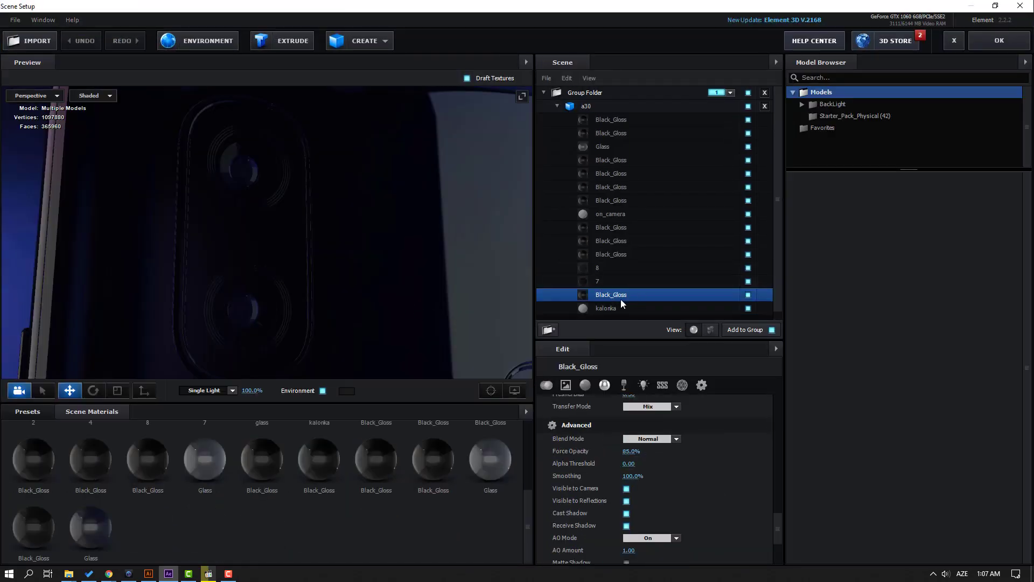
scroll(621, 299, "down", 1)
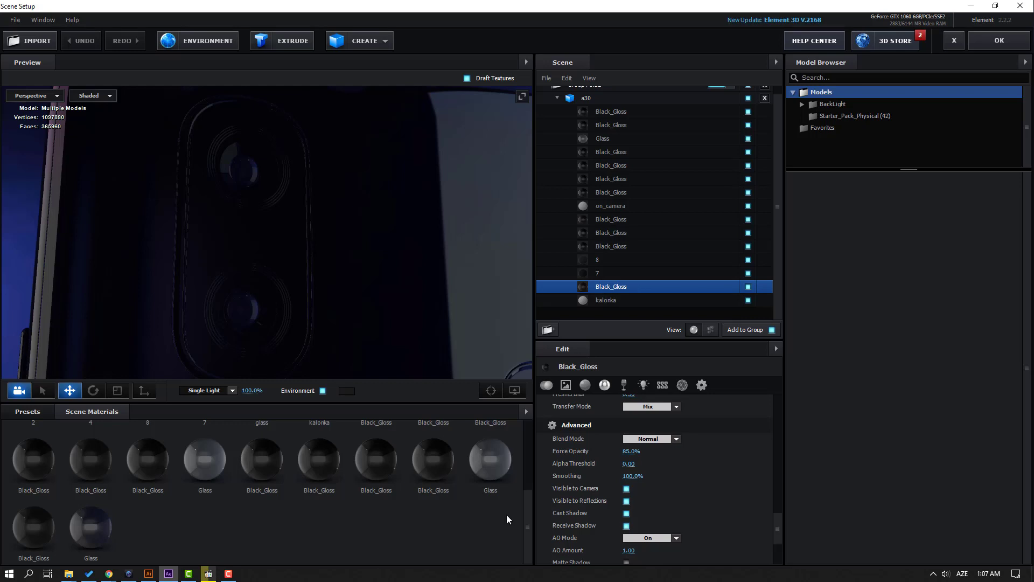
left_click(48, 414)
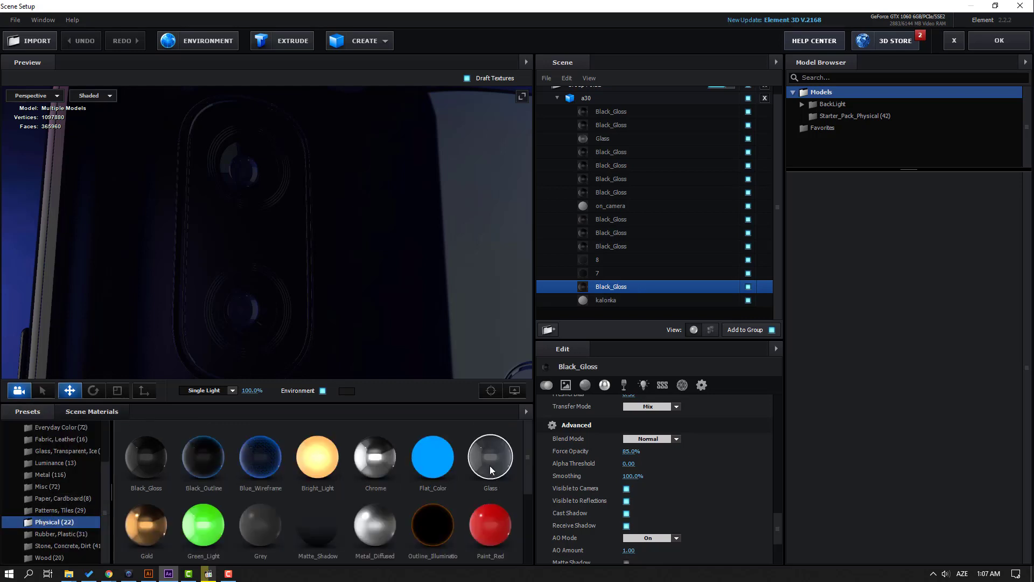
left_click_drag(489, 478, 626, 287)
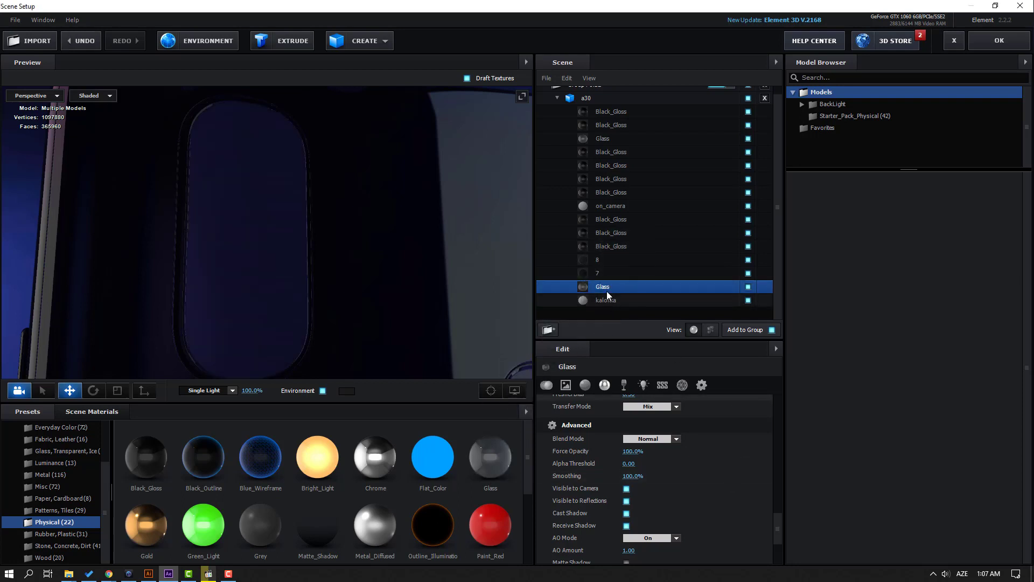
- Set the Force Opacity of the new Glass material to 90%
scroll(765, 463, "up", 1)
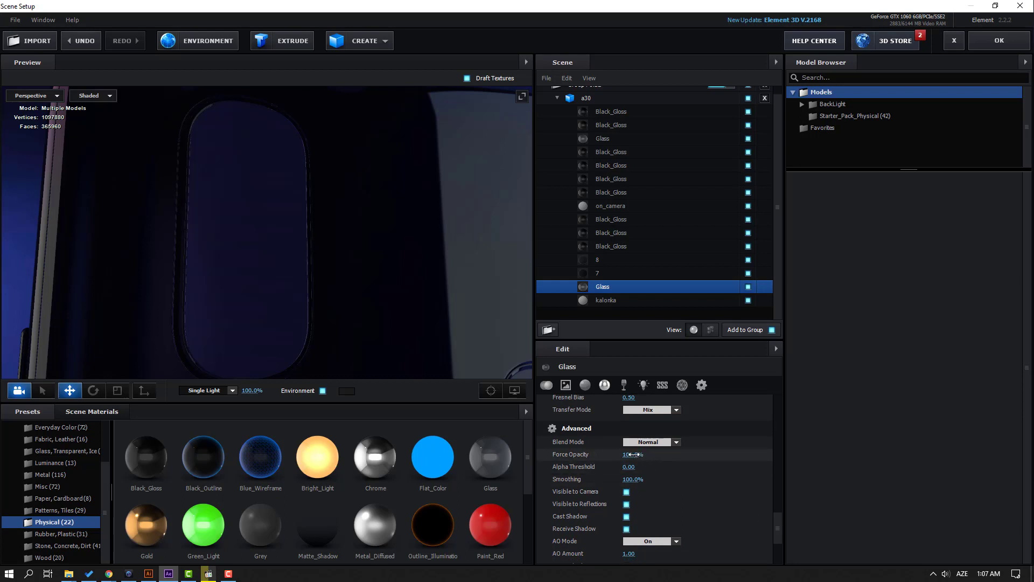
left_click(631, 455)
type("90")
key("Return")
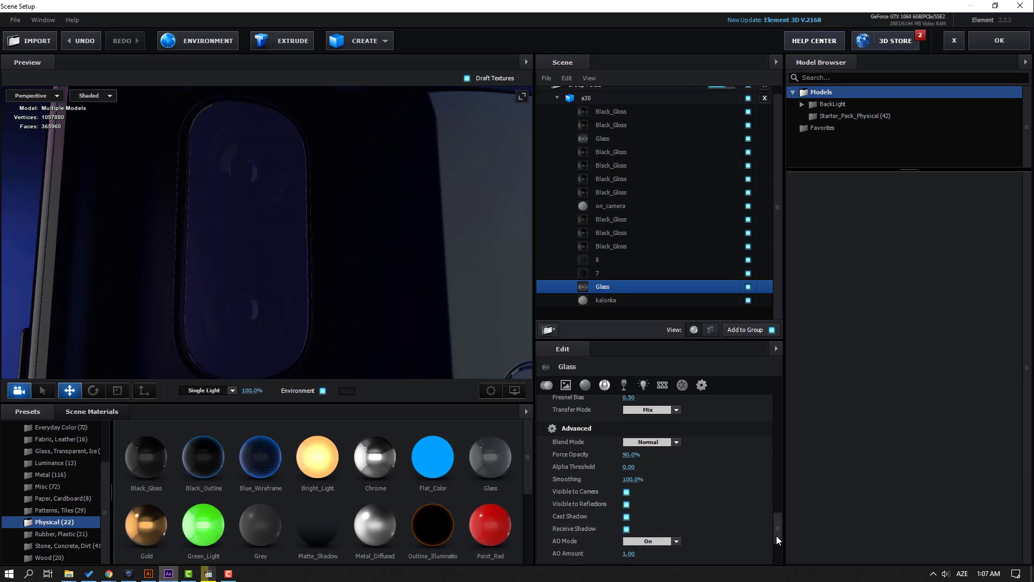
- Set the Glass material's refraction color to dark blue 28548C, accept the scene setup and preview the result in the composition
left_click_drag(777, 536, 777, 468)
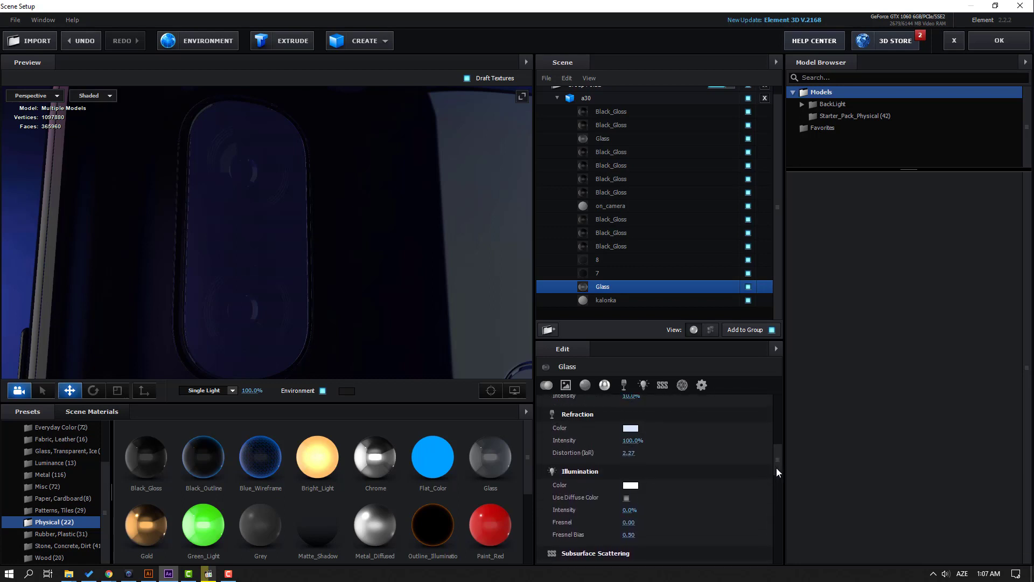
left_click(626, 429)
mouse_move(554, 380)
left_mouse_down()
mouse_move(606, 405)
mouse_move(633, 437)
left_mouse_up()
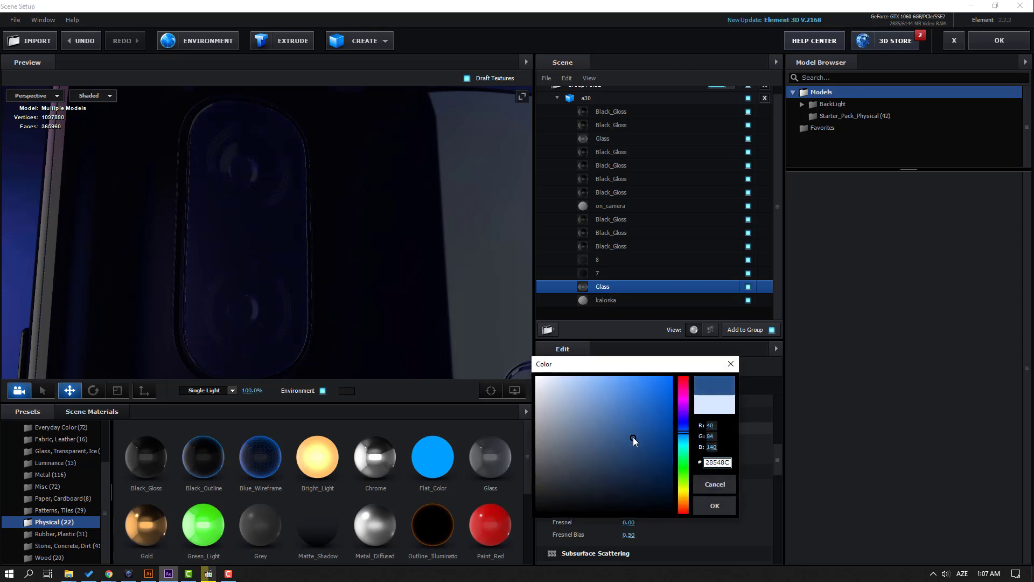
left_click(715, 505)
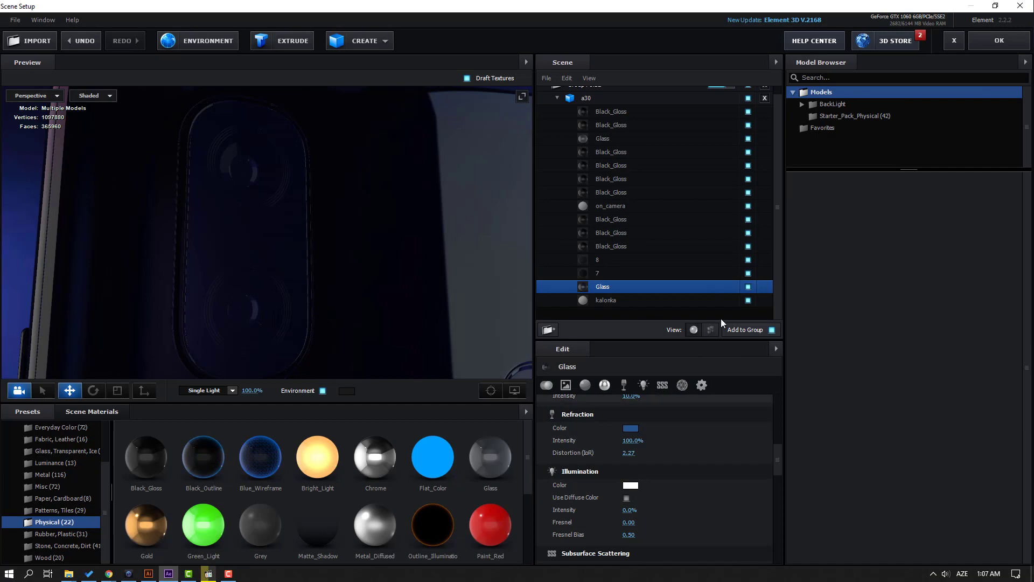
left_click(1000, 40)
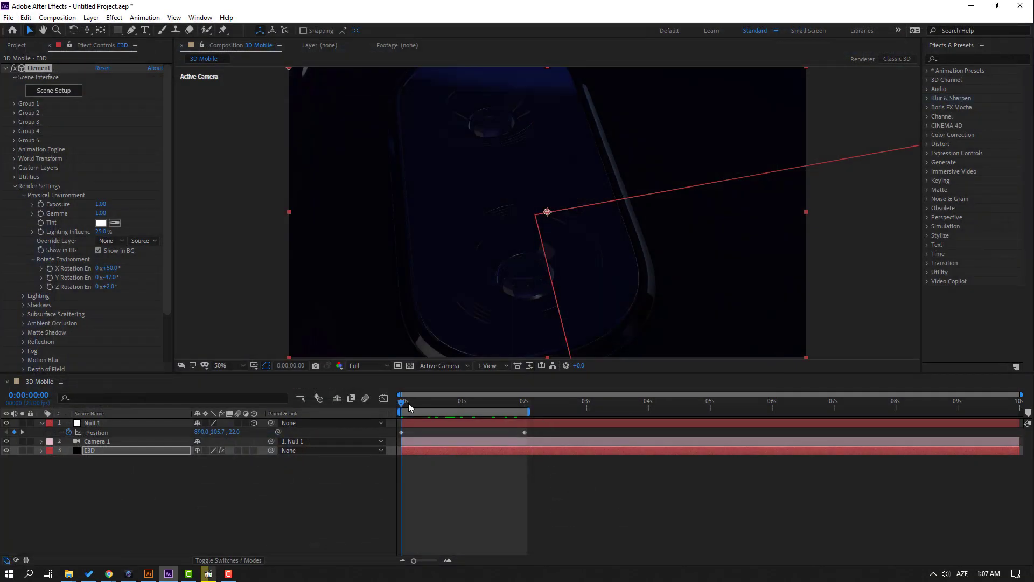
left_click_drag(408, 403, 445, 403)
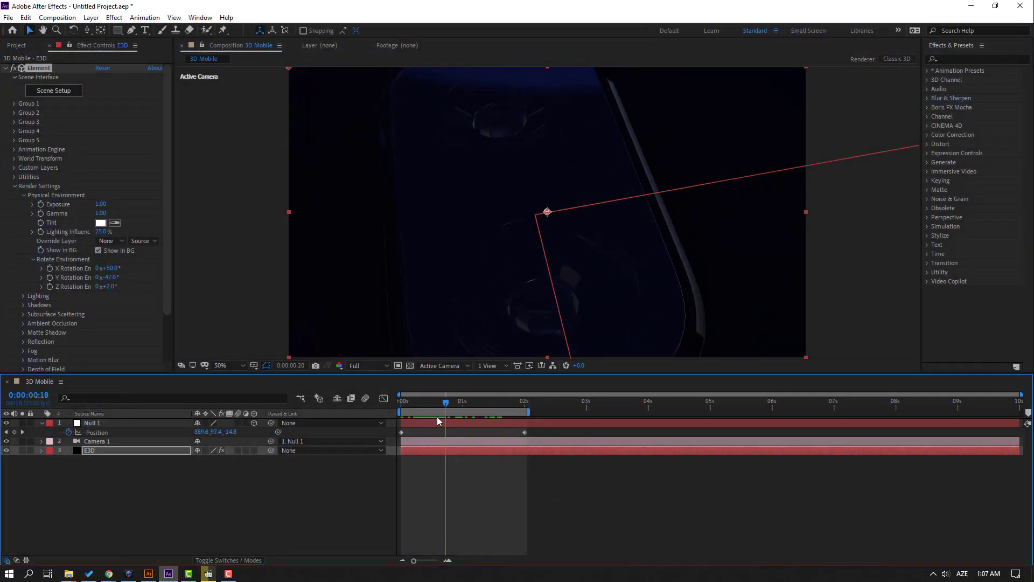
key("space")
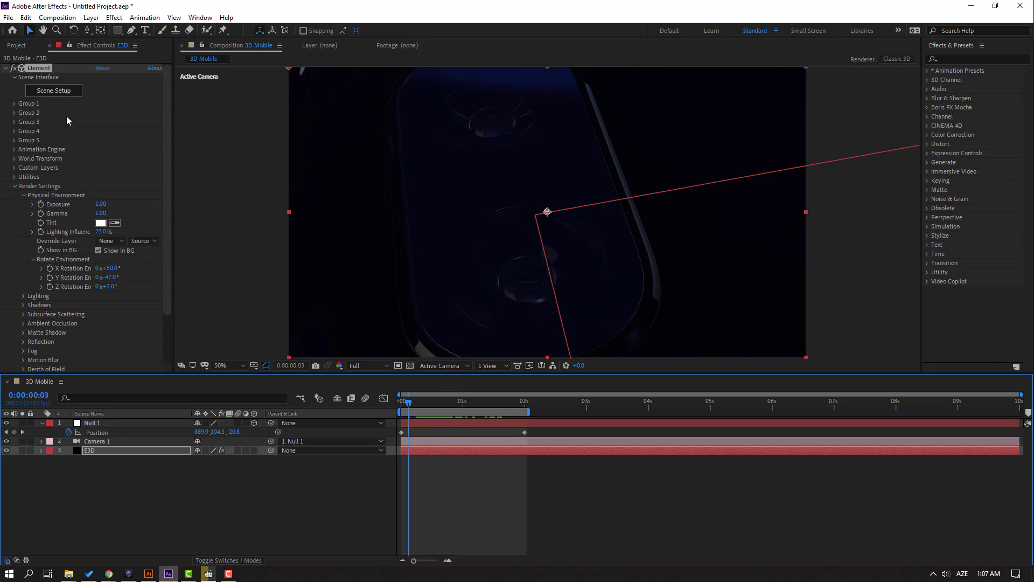
- Reopen the scene setup and set the Glossiness of the middle Black_Gloss material between on_camera and 8 to 25%, checking the phone's back
left_click(61, 91)
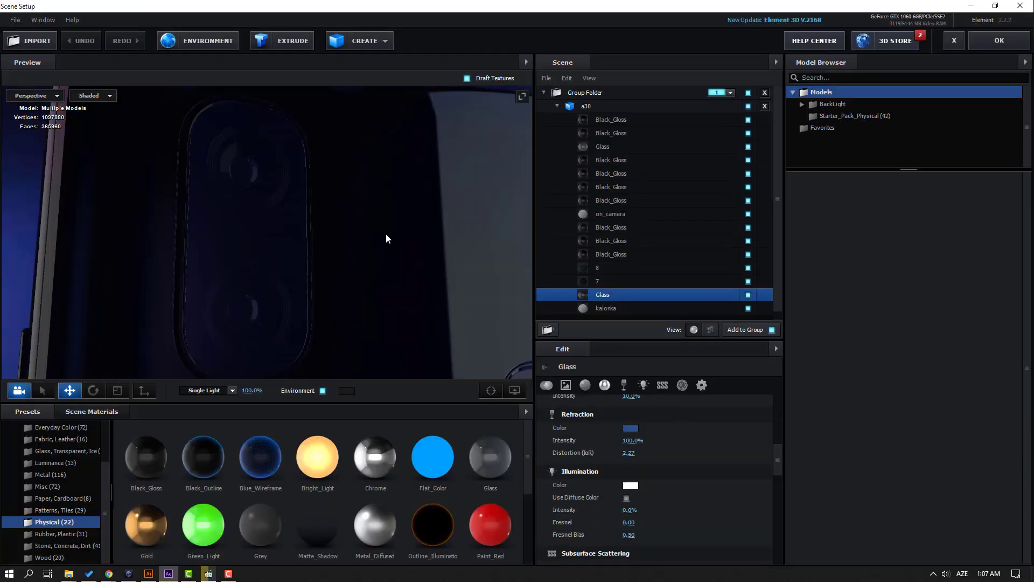
scroll(312, 191, "down", 3)
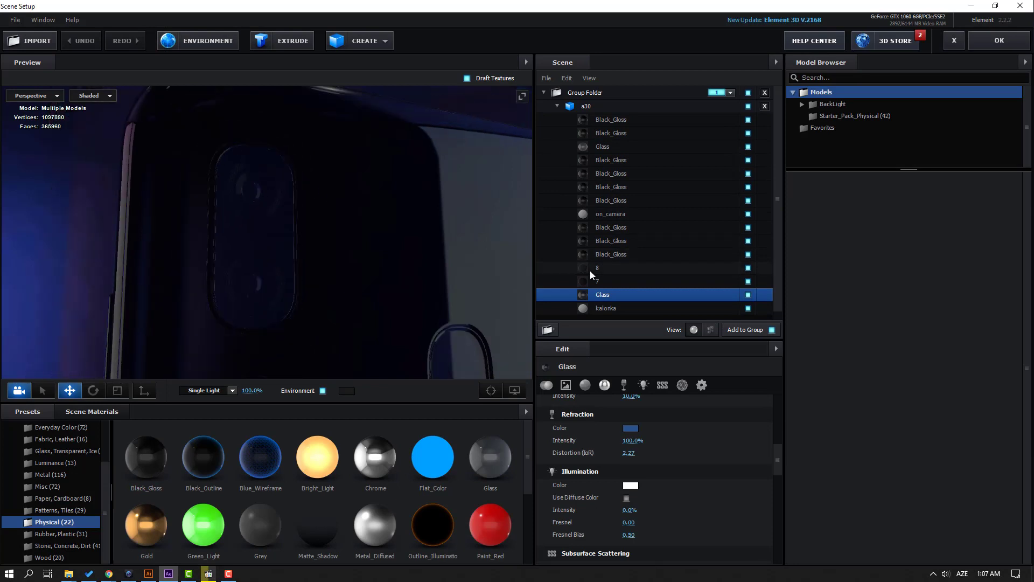
left_click(616, 244)
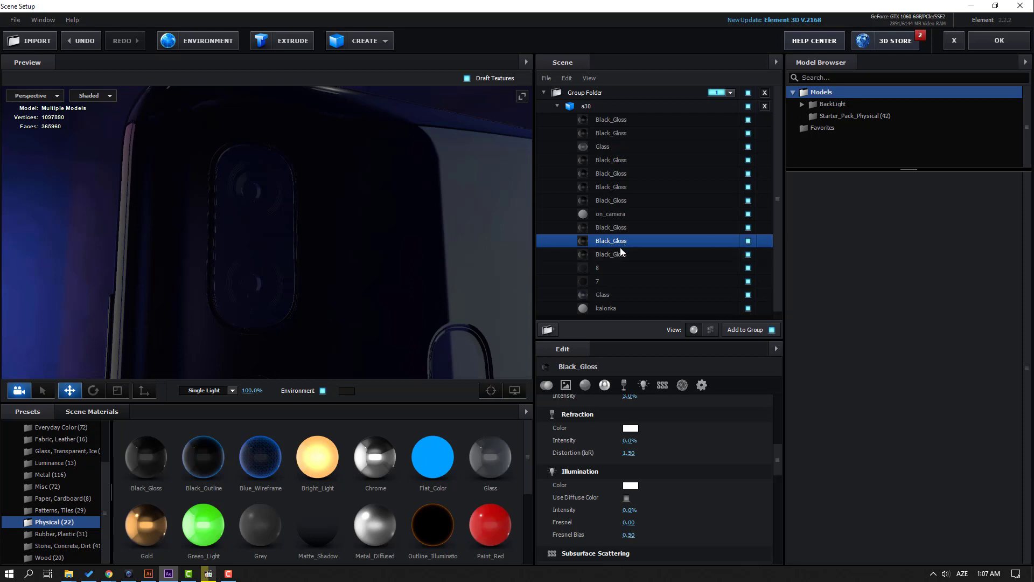
left_click_drag(778, 459, 778, 429)
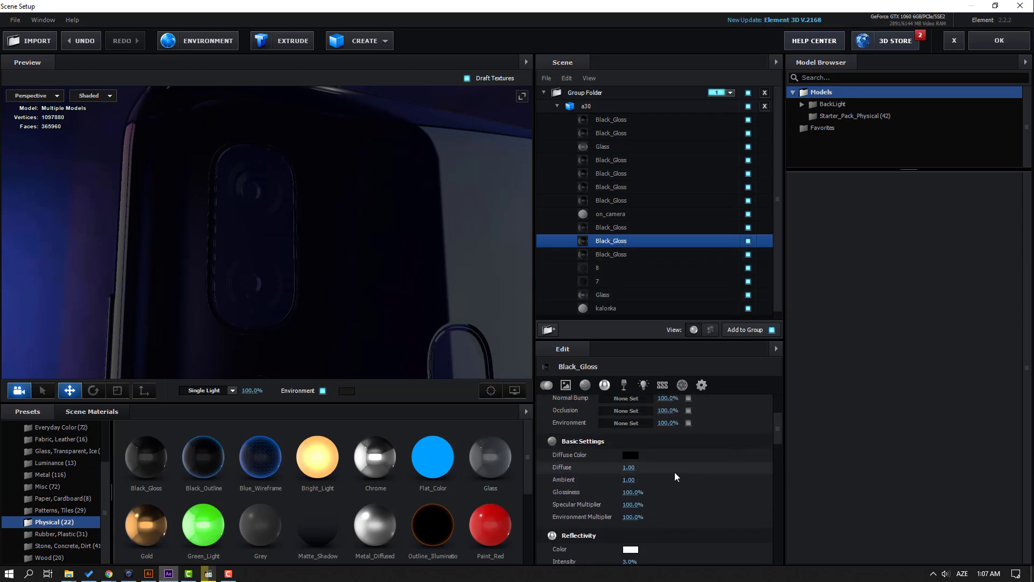
left_click(632, 492)
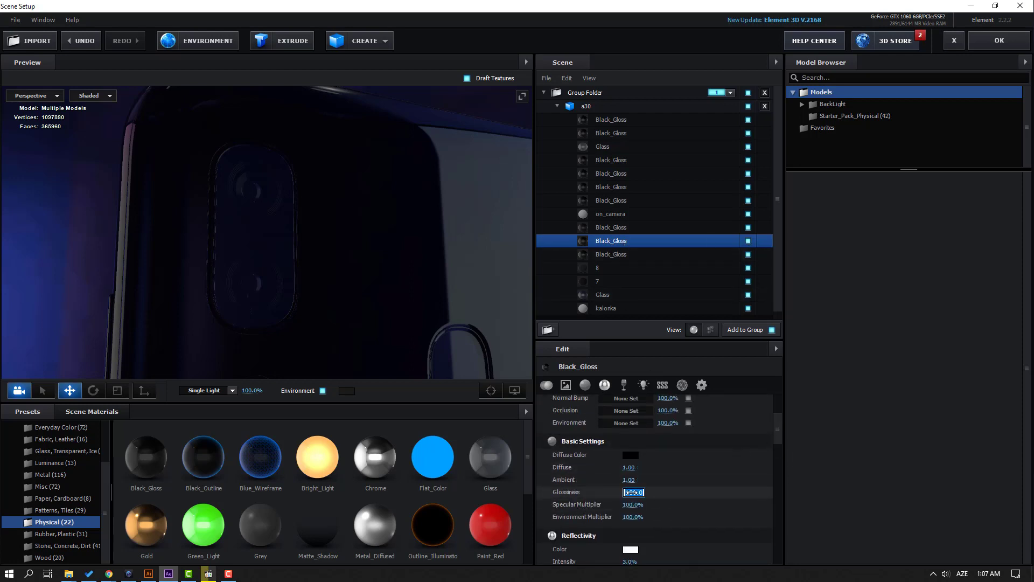
key("Return")
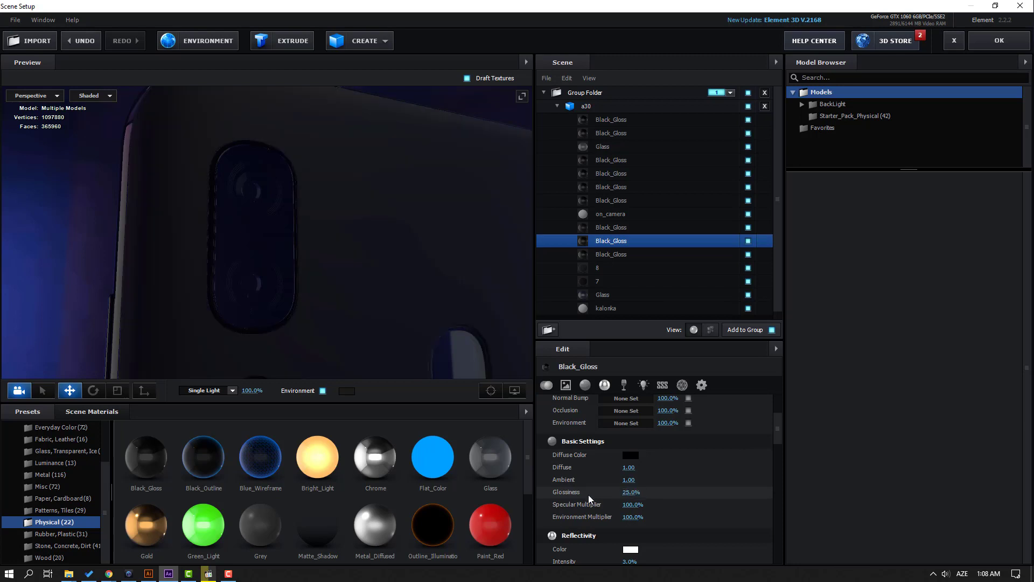
scroll(345, 237, "up", 3)
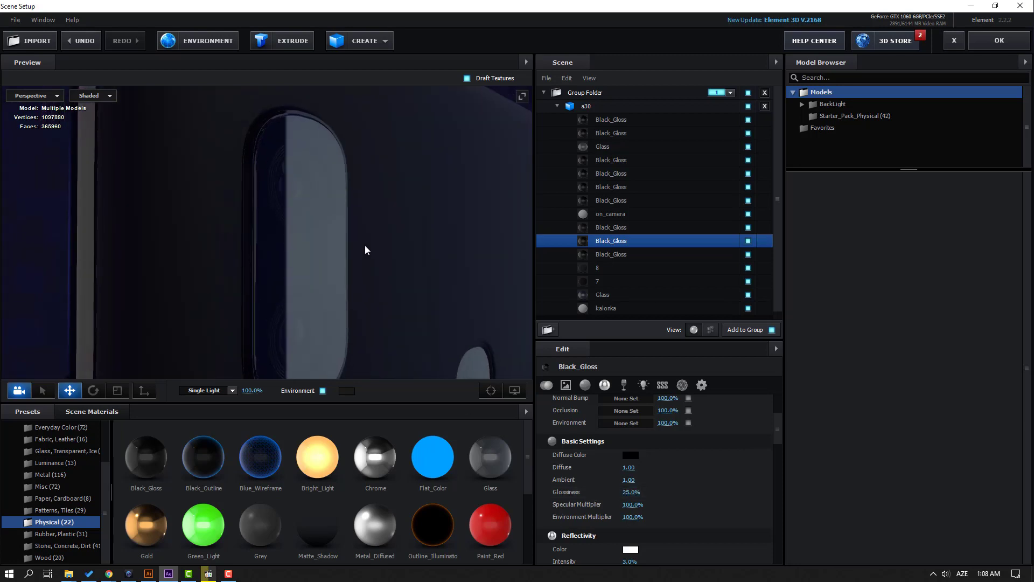
- Try 35% Glossiness on the selected Black_Gloss material, settle on 50%, and accept the scene setup
left_click(638, 493)
key("Return")
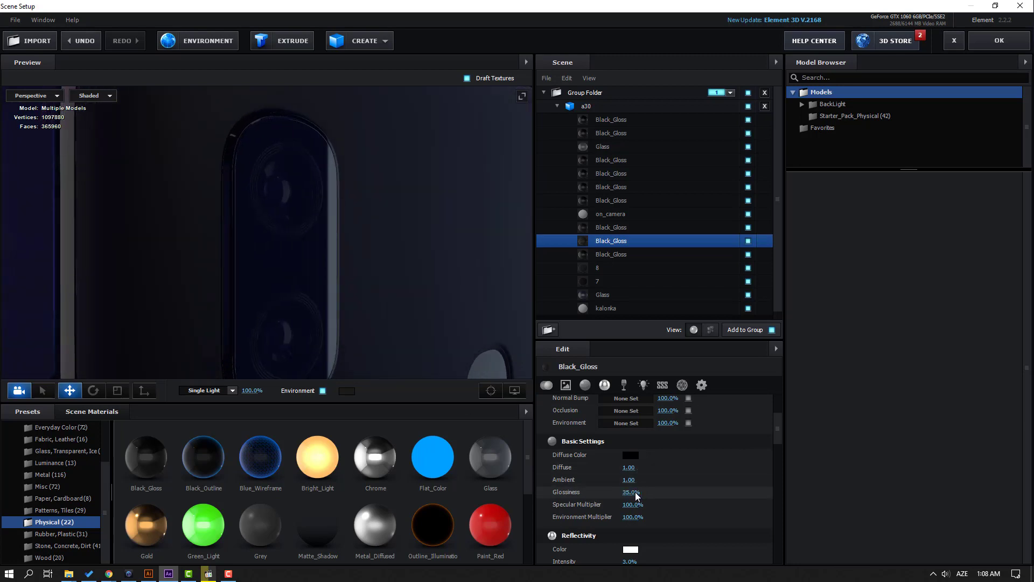
left_click(633, 494)
type("50")
key("Return")
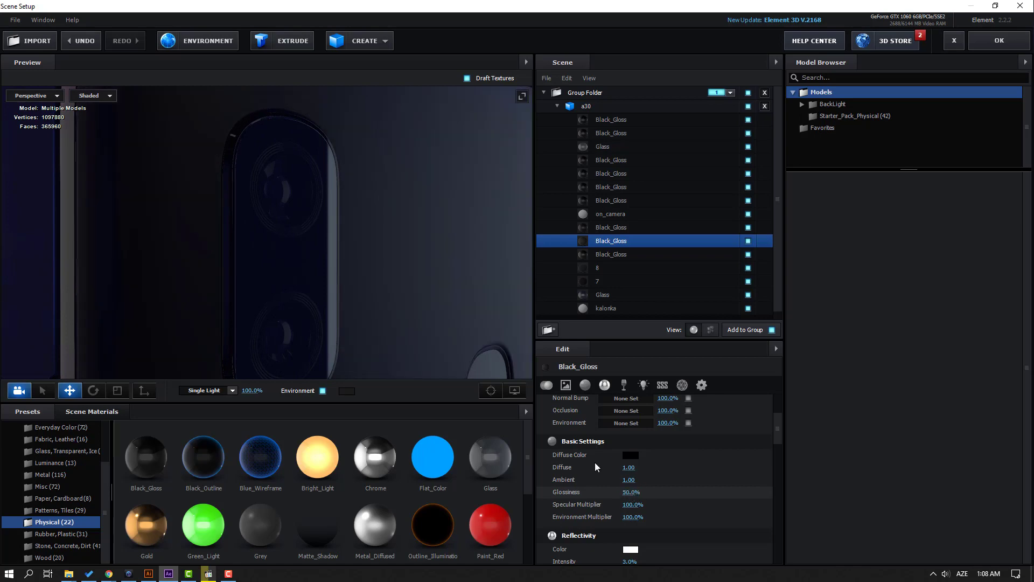
left_click_drag(324, 282, 334, 277)
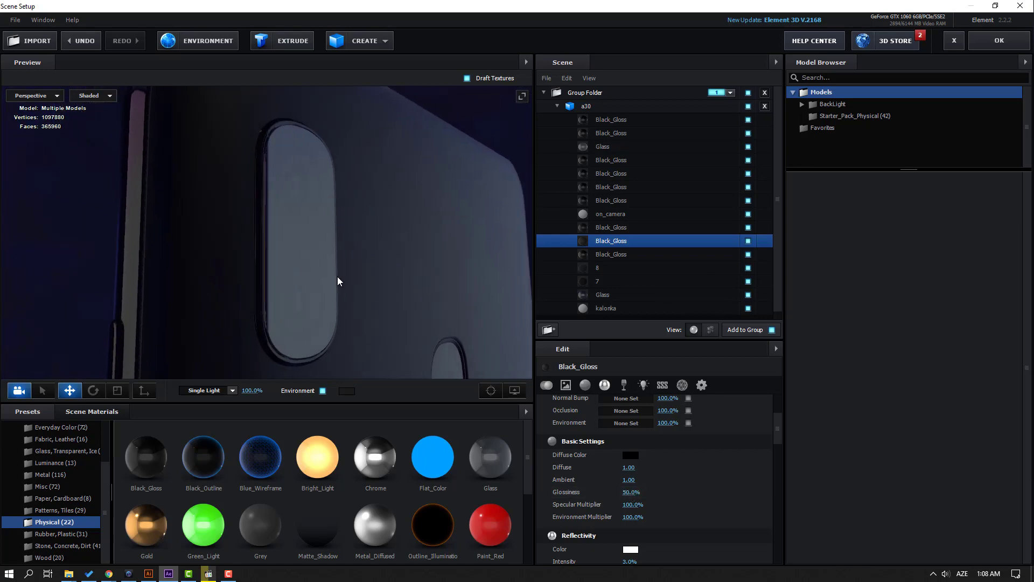
left_click(982, 44)
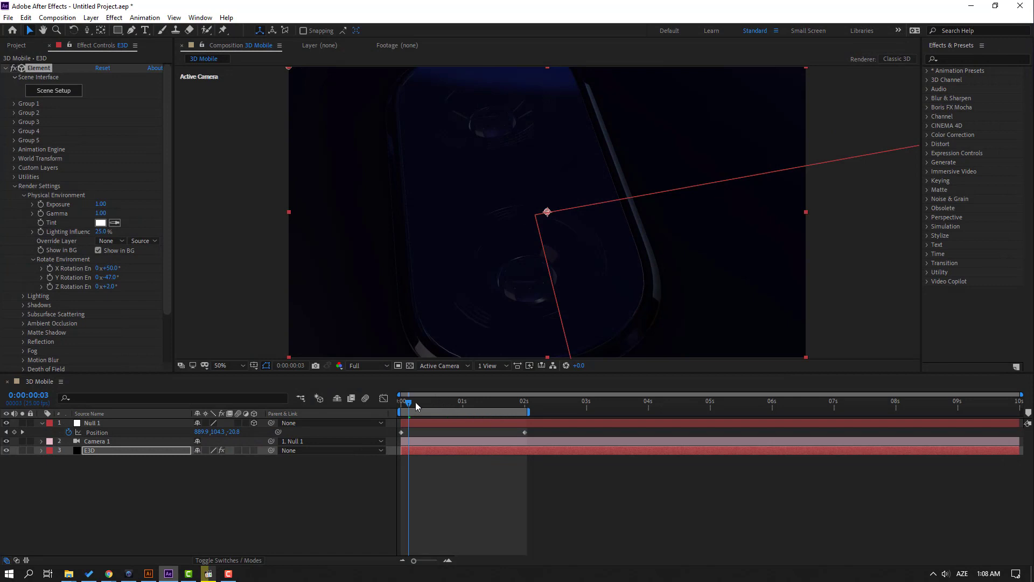
- Set the physical environment's Exposure to 1.85 and Gamma to 0.87, checking the lighting at different frames
mouse_move(415, 402)
left_mouse_down()
mouse_move(457, 404)
mouse_move(431, 405)
left_mouse_up()
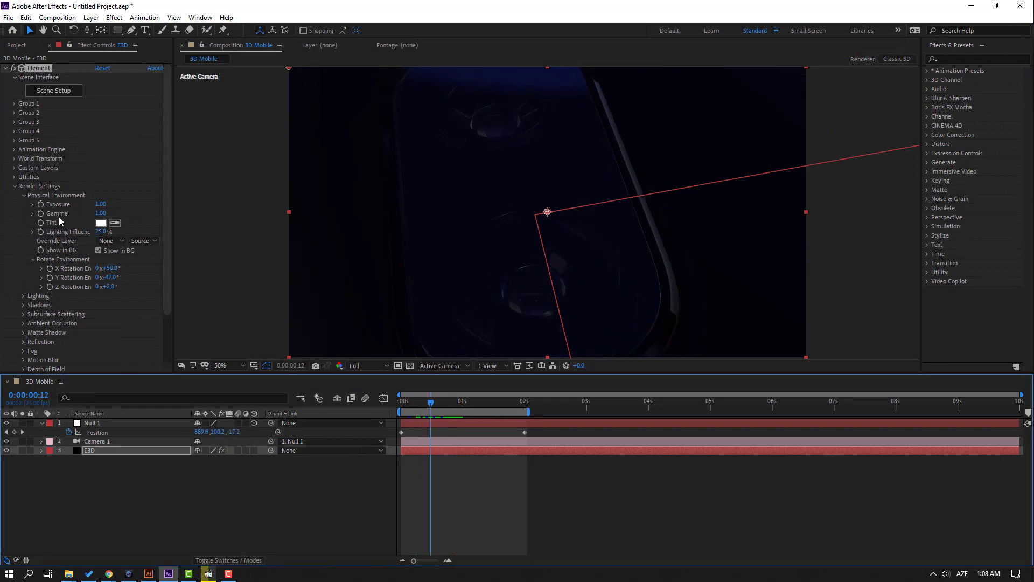
left_click_drag(101, 204, 135, 205)
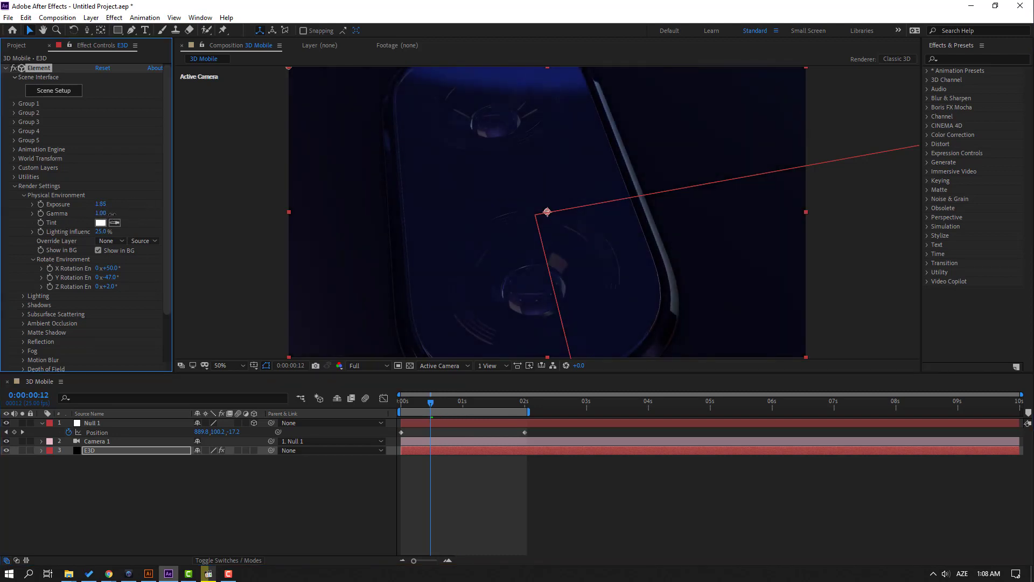
left_click_drag(110, 214, 93, 214)
left_click_drag(433, 405, 467, 402)
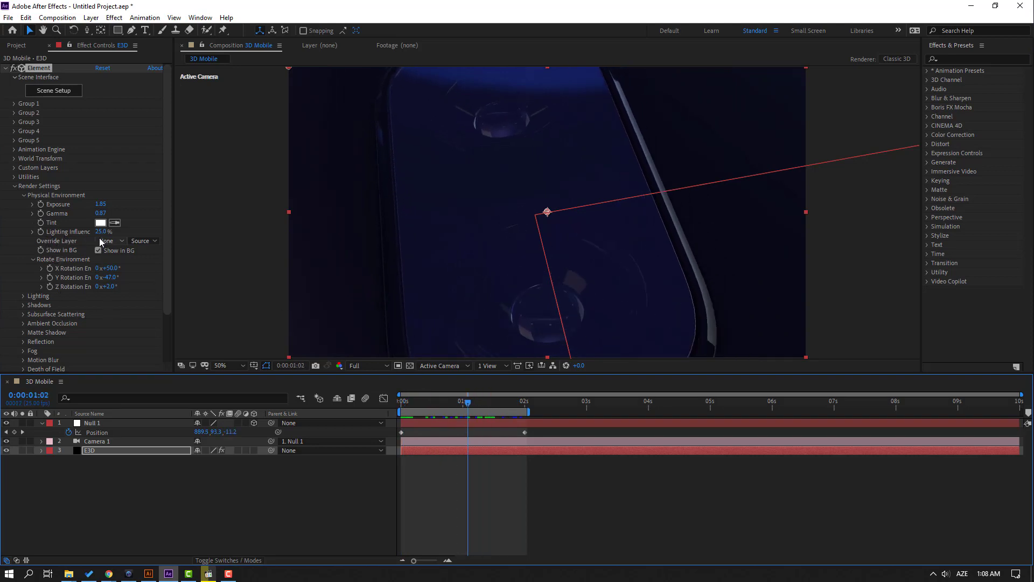
- Set the physical environment's Lighting Influence to 30% and return to the start of the composition
mouse_move(100, 235)
left_mouse_down()
mouse_move(138, 232)
mouse_move(85, 233)
left_mouse_up()
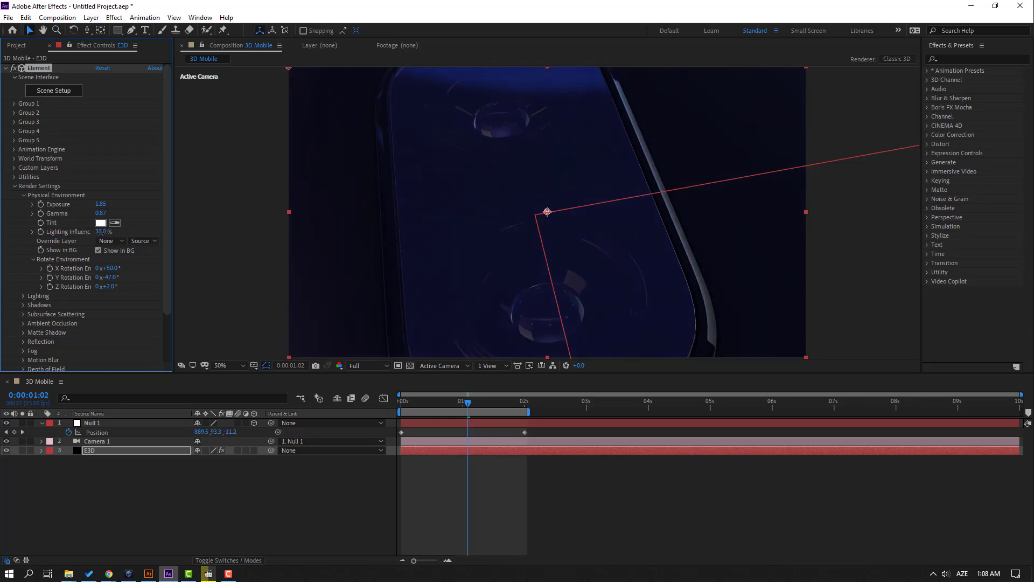
left_click(100, 232)
type("30")
key("Return")
left_click_drag(470, 405, 401, 340)
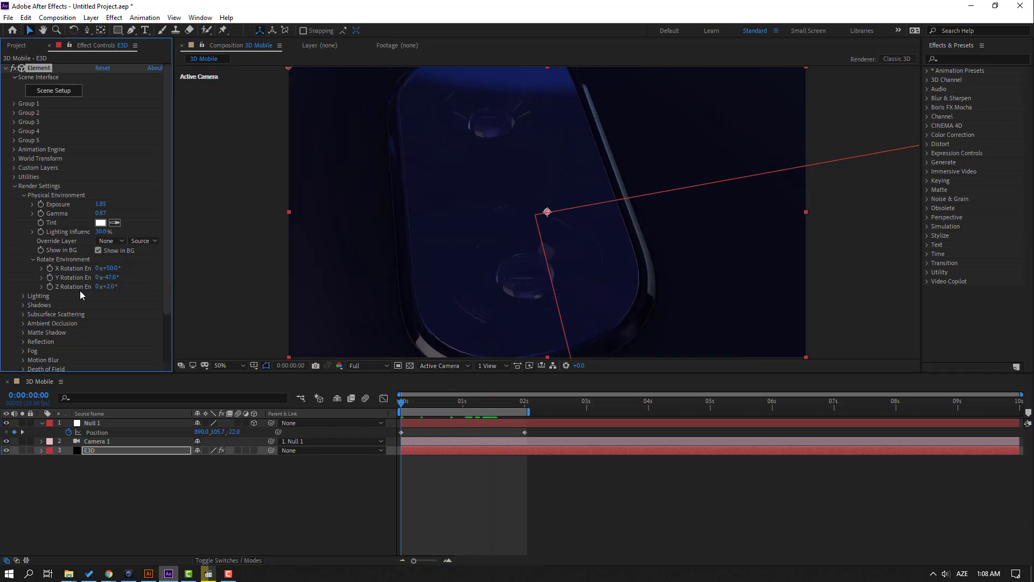
- Keyframe the Y Rotation Environment at 0 seconds and set it to 42° at 2 seconds
left_click(34, 259)
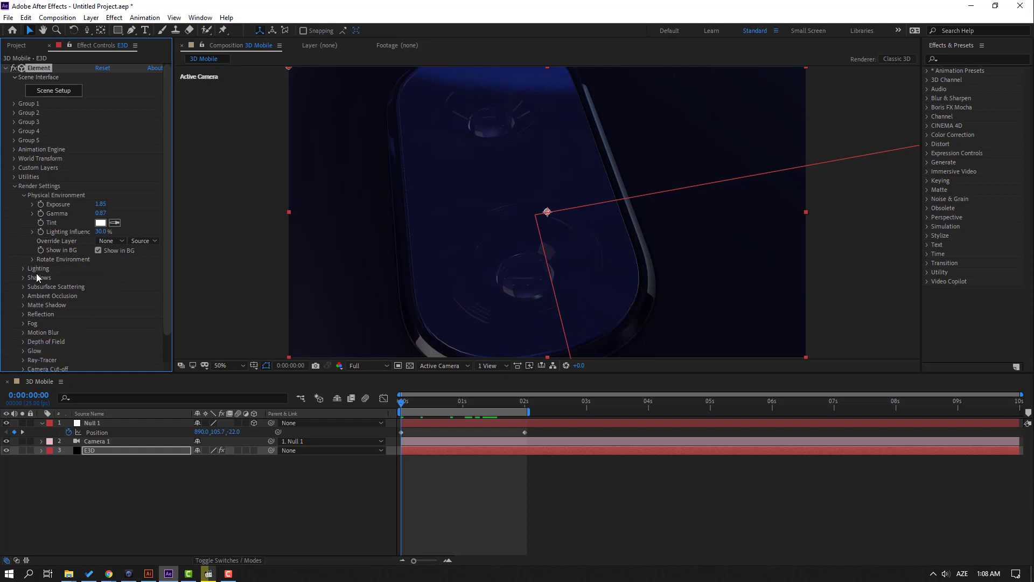
left_click(33, 260)
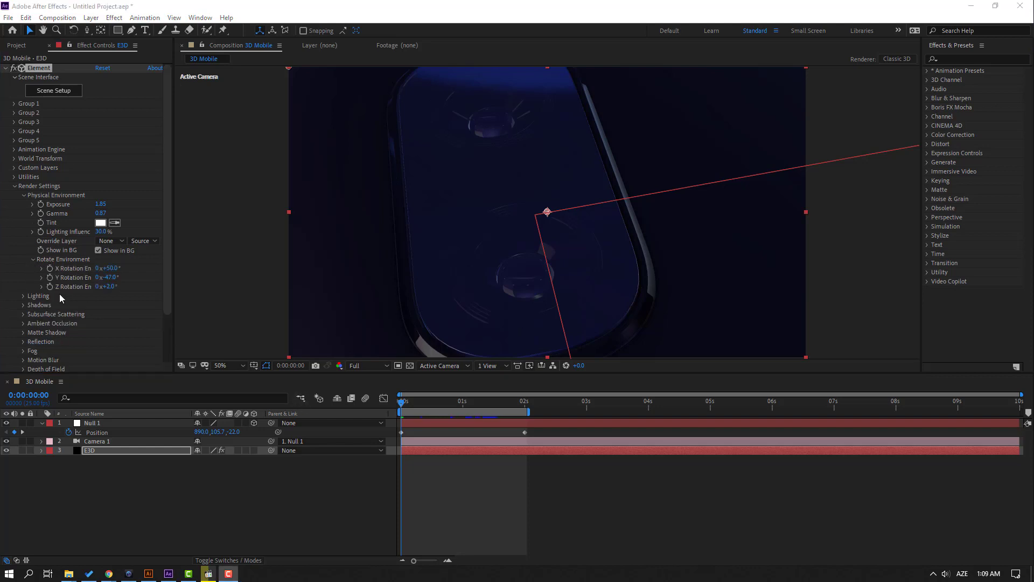
left_click(49, 279)
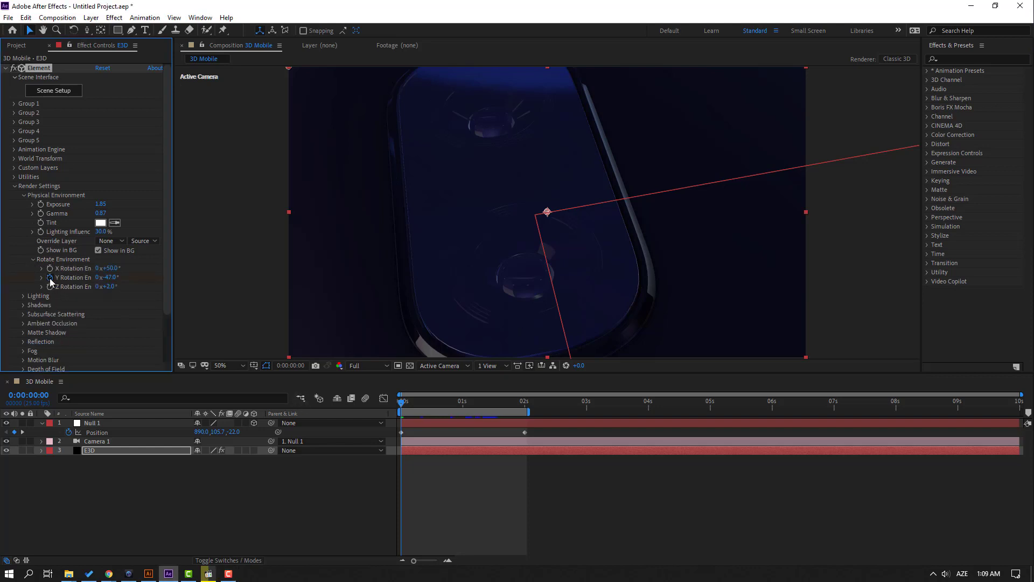
left_click(90, 454)
key("u")
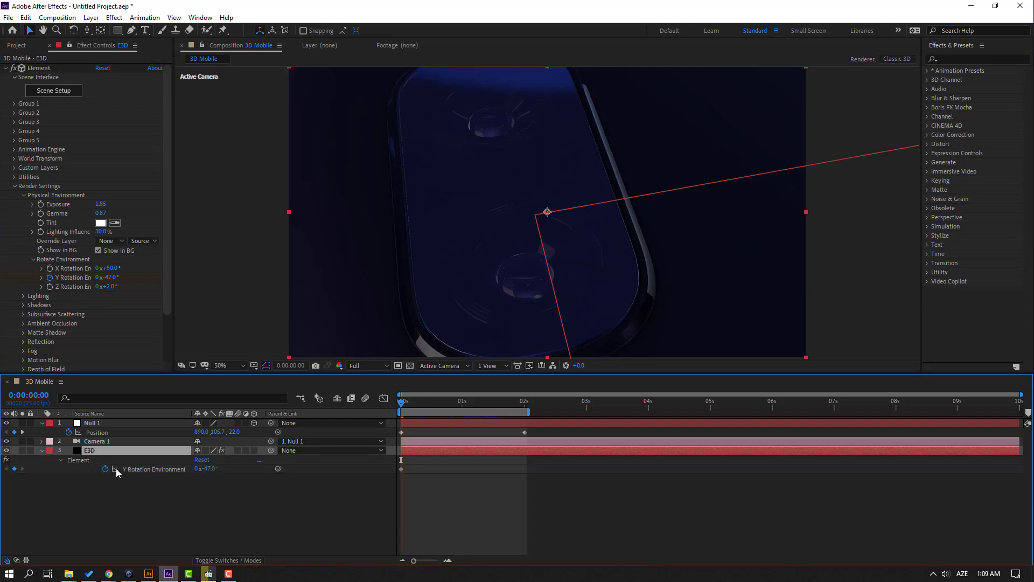
left_click_drag(420, 406, 525, 405)
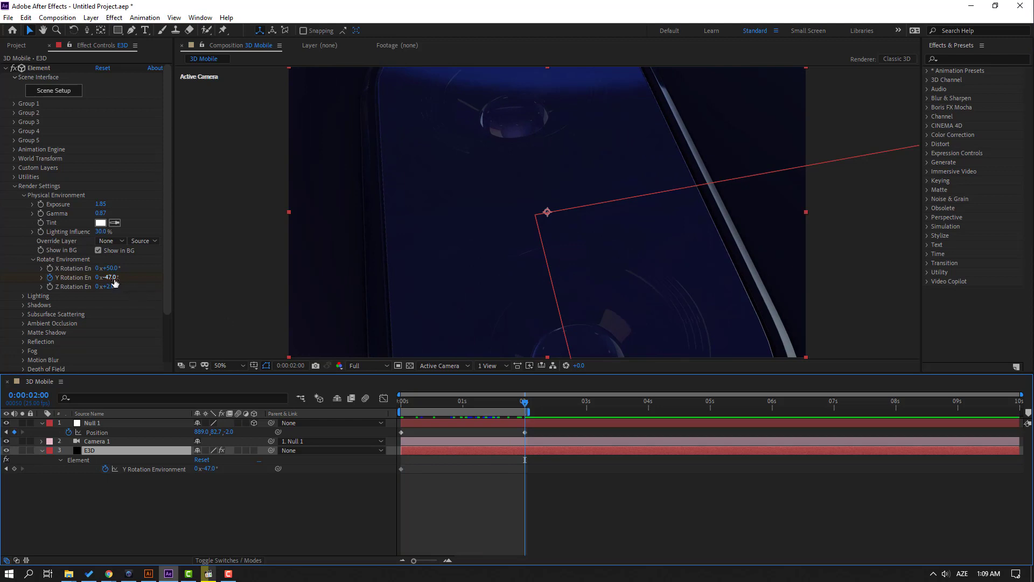
left_click_drag(114, 283, 162, 280)
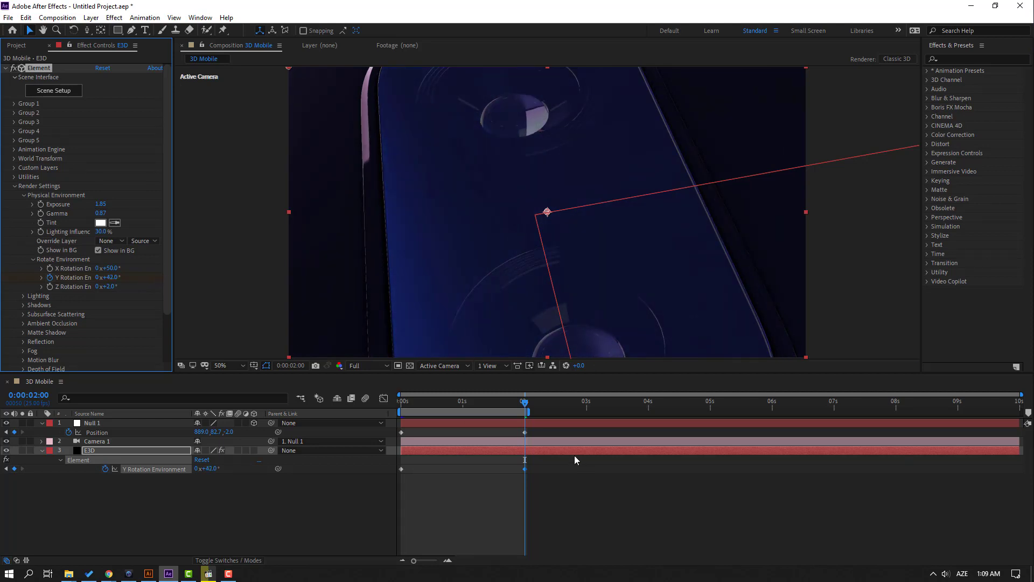
- Preview the environment rotation and camera move, stopping at about 1 second 11 frames
left_click(590, 497)
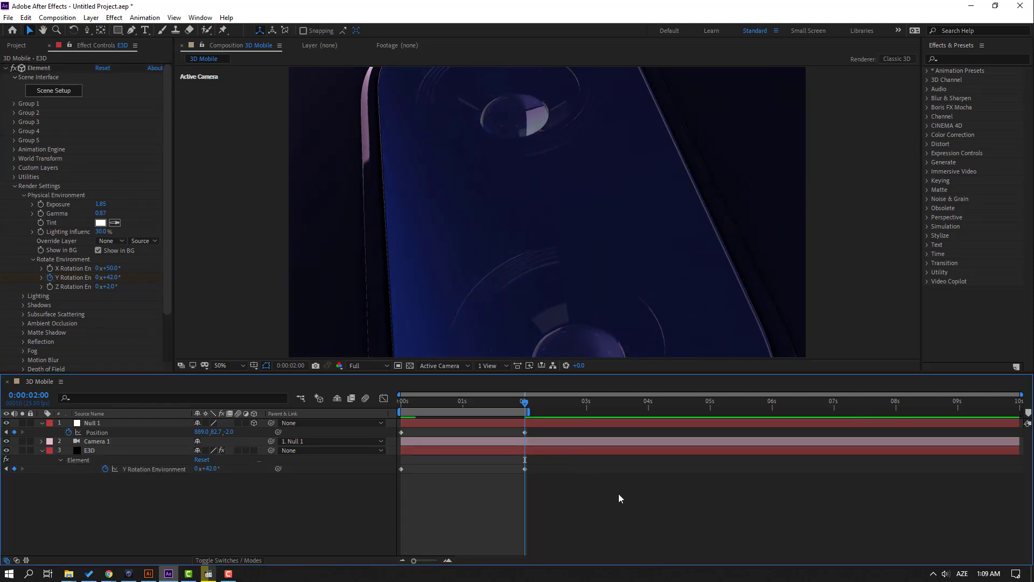
key("space")
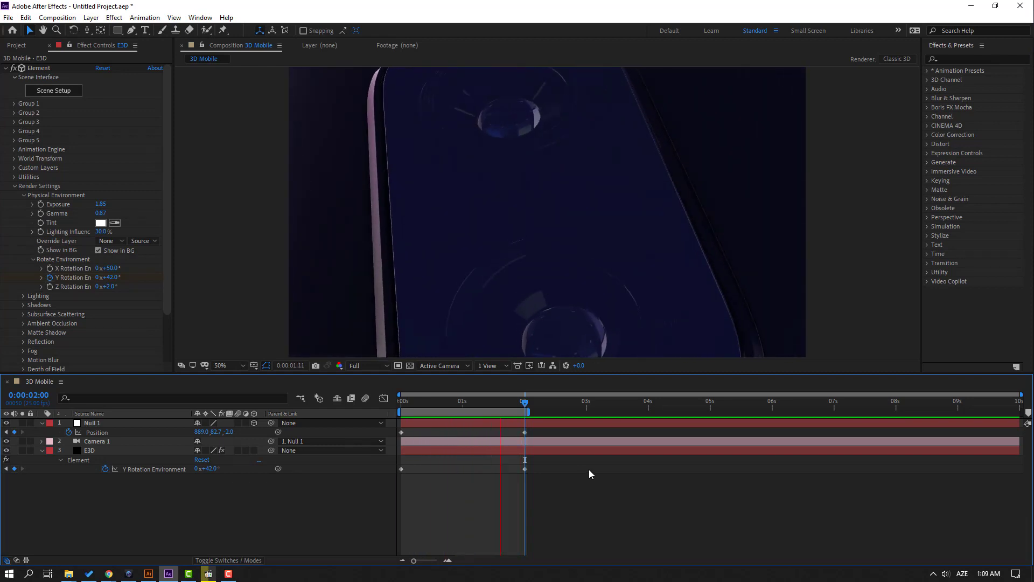
mouse_move(506, 405)
left_mouse_down()
mouse_move(480, 406)
mouse_move(489, 405)
left_mouse_up()
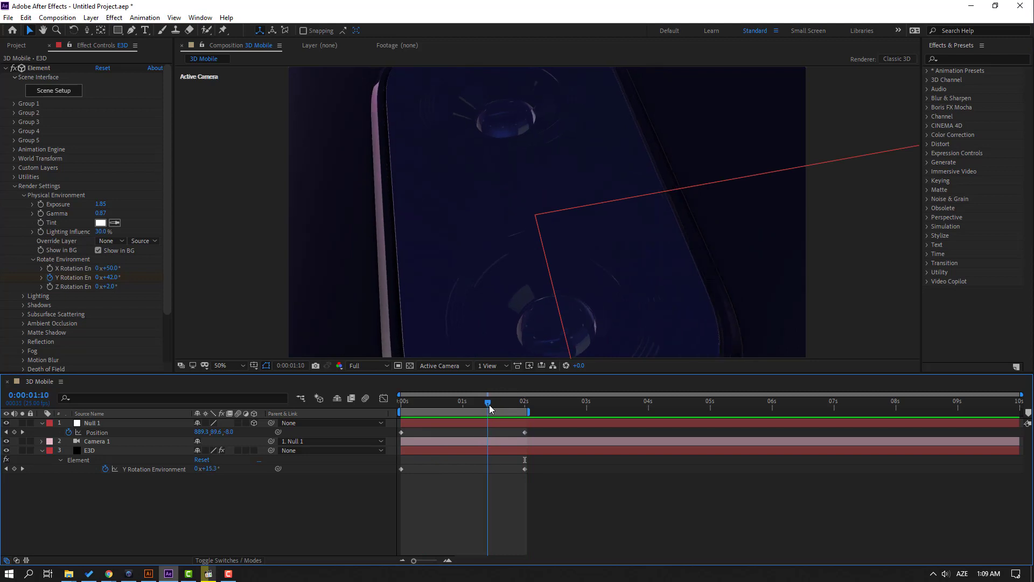
- Set the Force Opacity of the Glass material just above kalonka to 75% and accept the scene setup
left_click(91, 451)
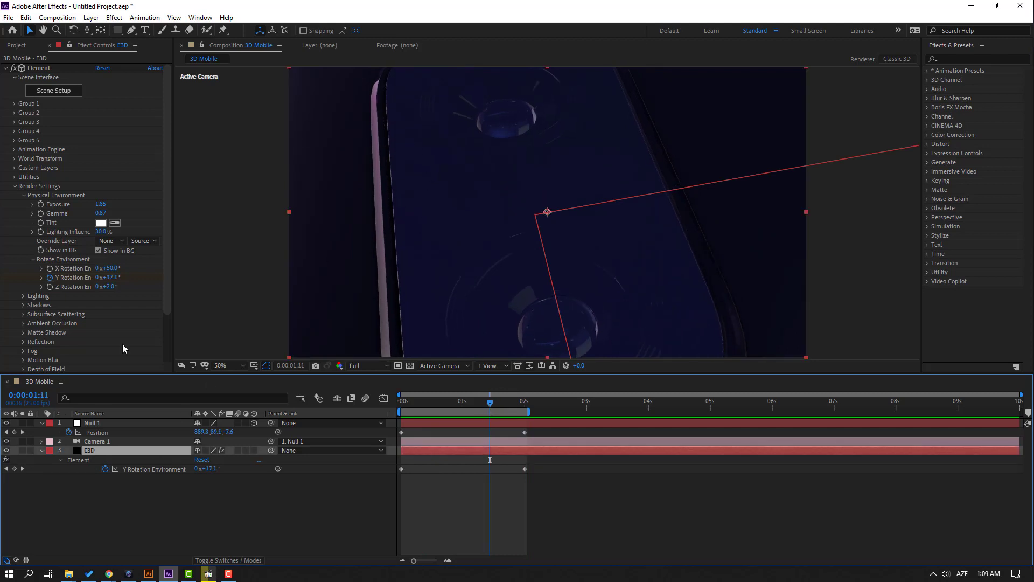
left_click(54, 90)
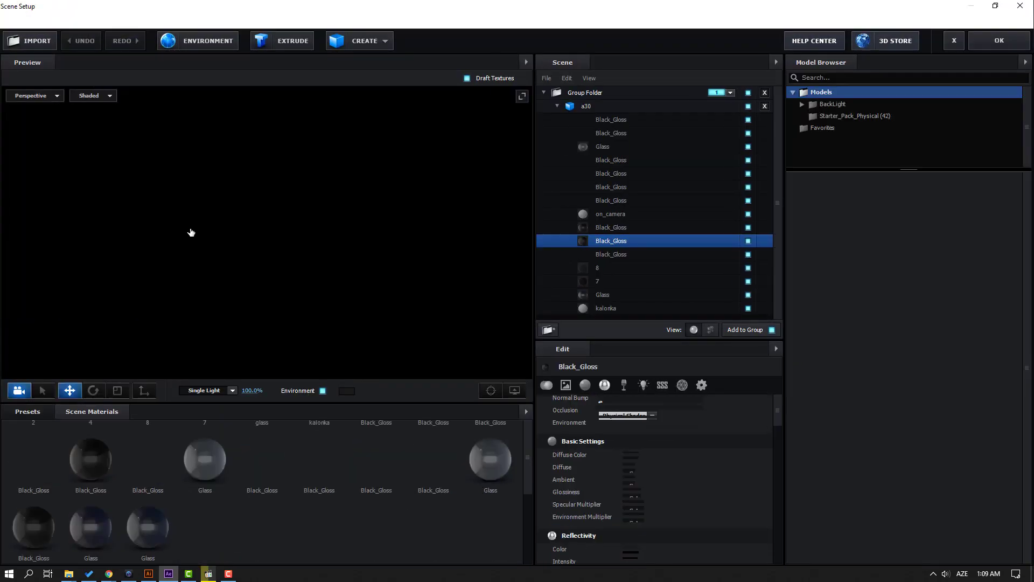
left_click(602, 295)
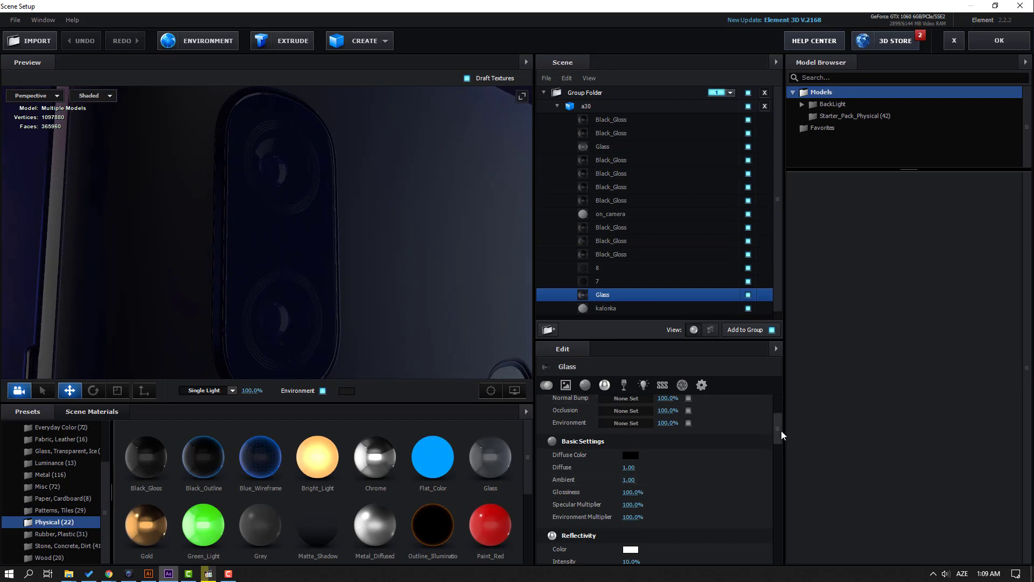
left_click_drag(781, 431, 781, 530)
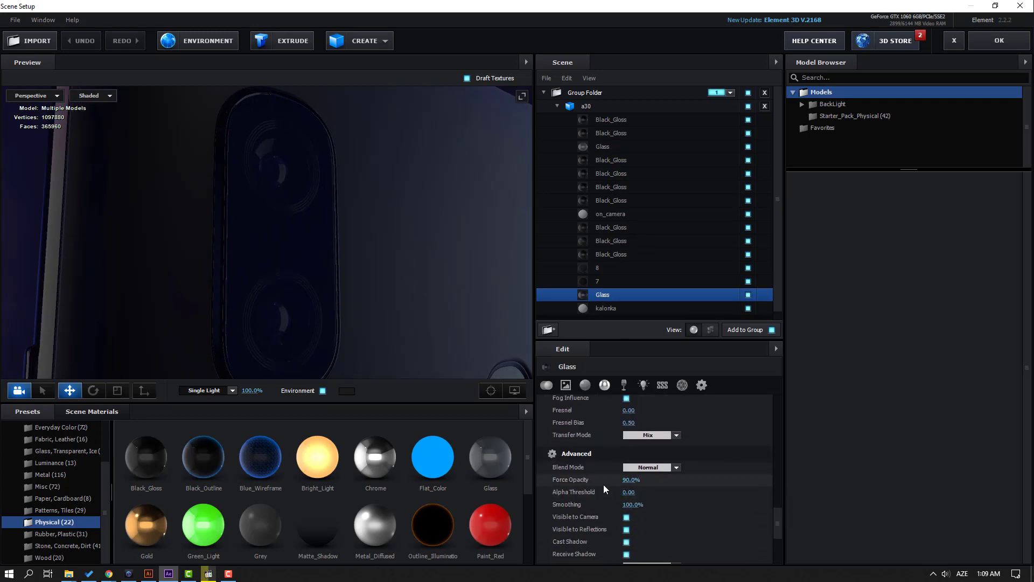
left_click(628, 481)
type("75")
key("Return")
left_click(999, 40)
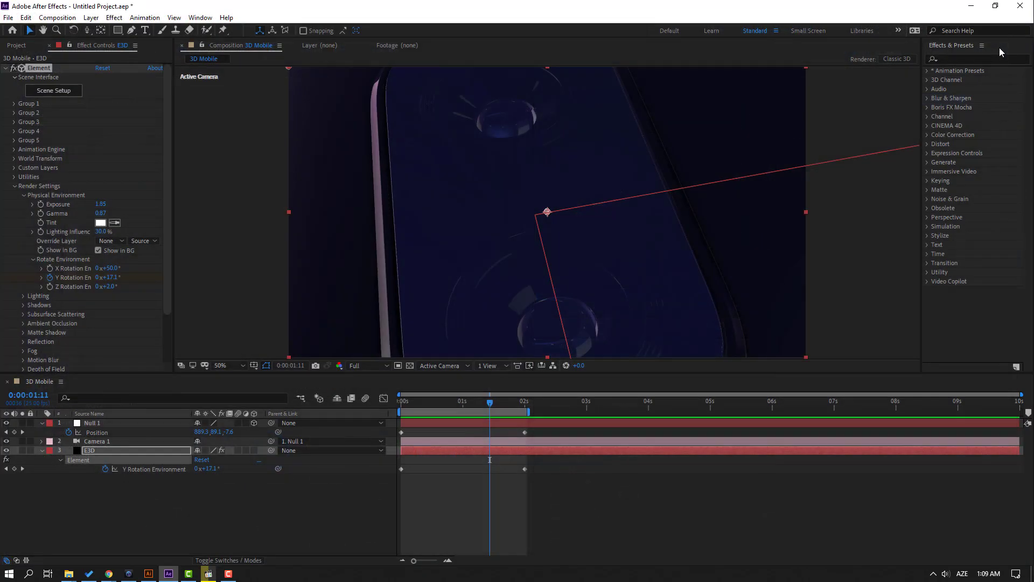
- Keyframe Camera 1's Z Rotation at 0 seconds, set it to 23° at 2 seconds, and preview the animation
left_click_drag(438, 402, 401, 403)
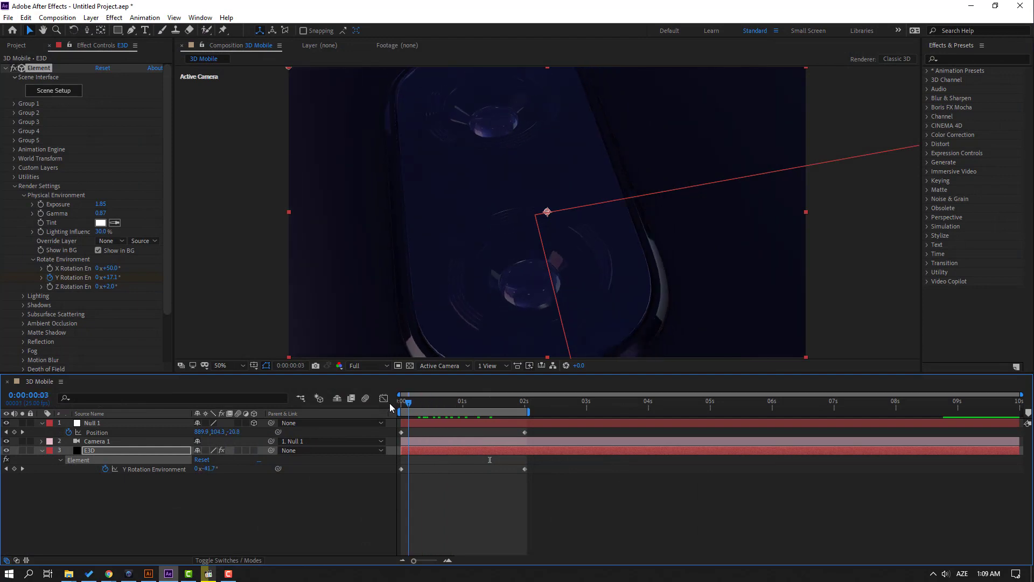
key("space")
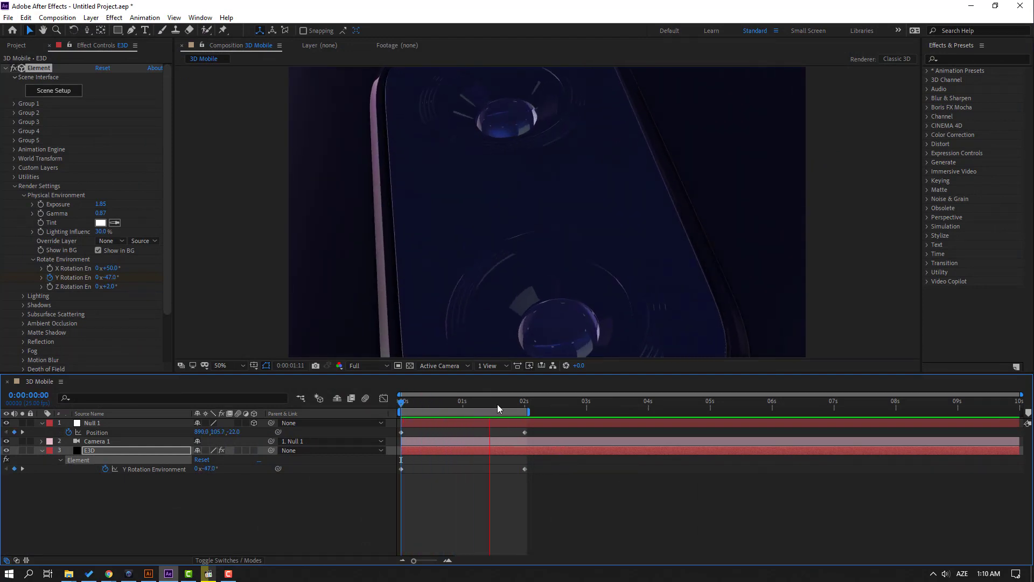
left_click(105, 443)
key("r")
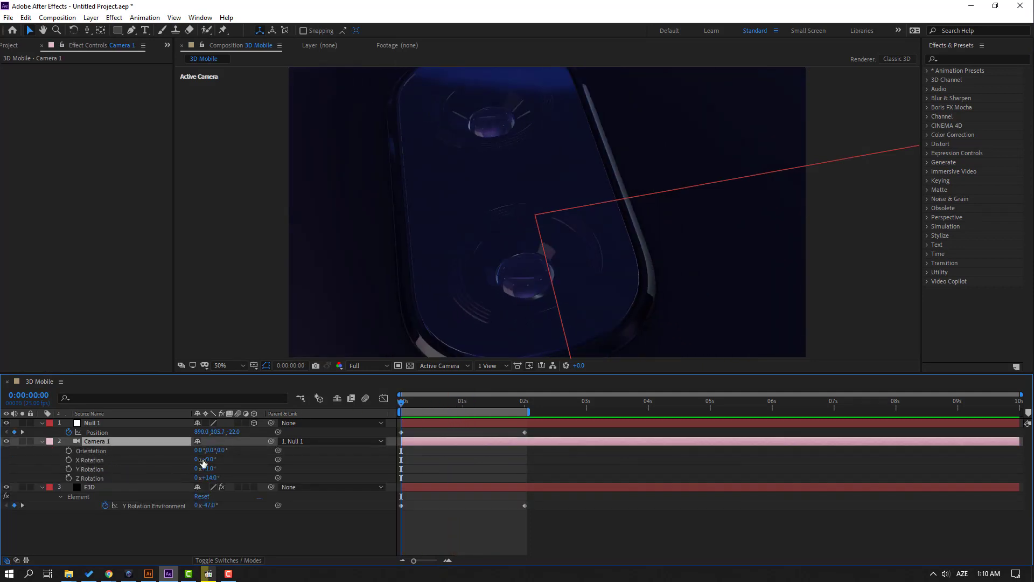
left_click(68, 477)
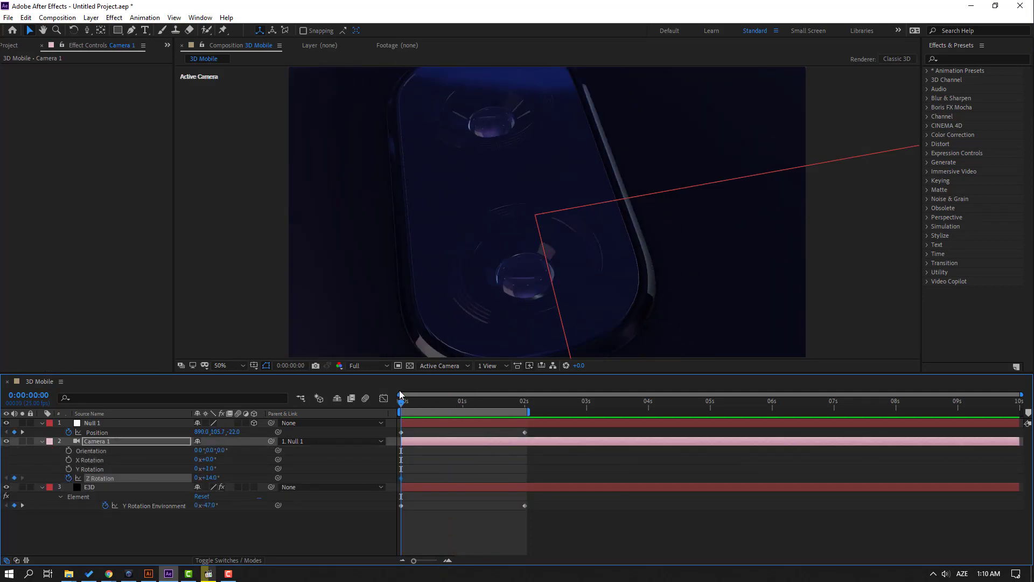
key("space")
left_click(526, 413)
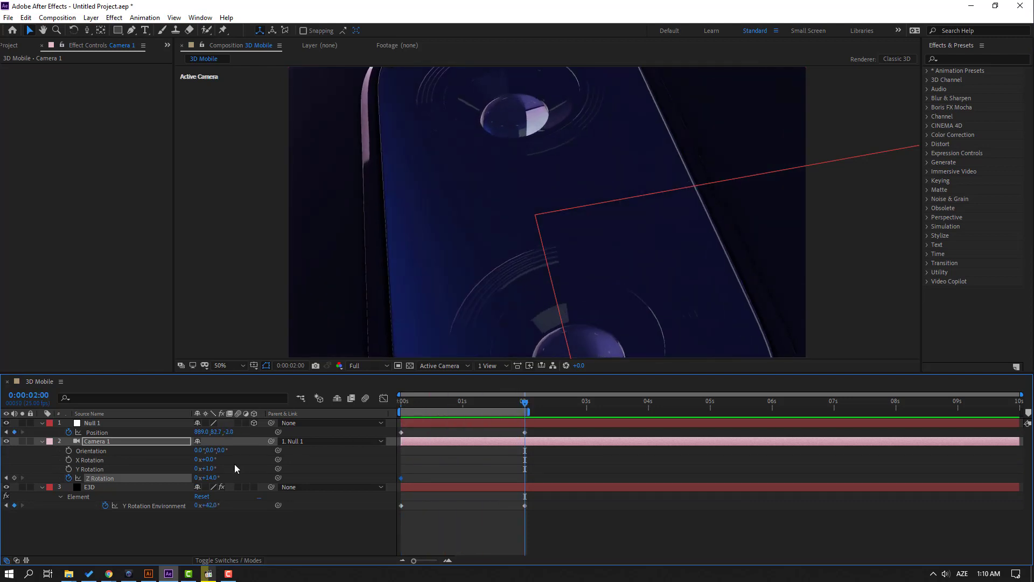
left_click_drag(214, 477, 218, 478)
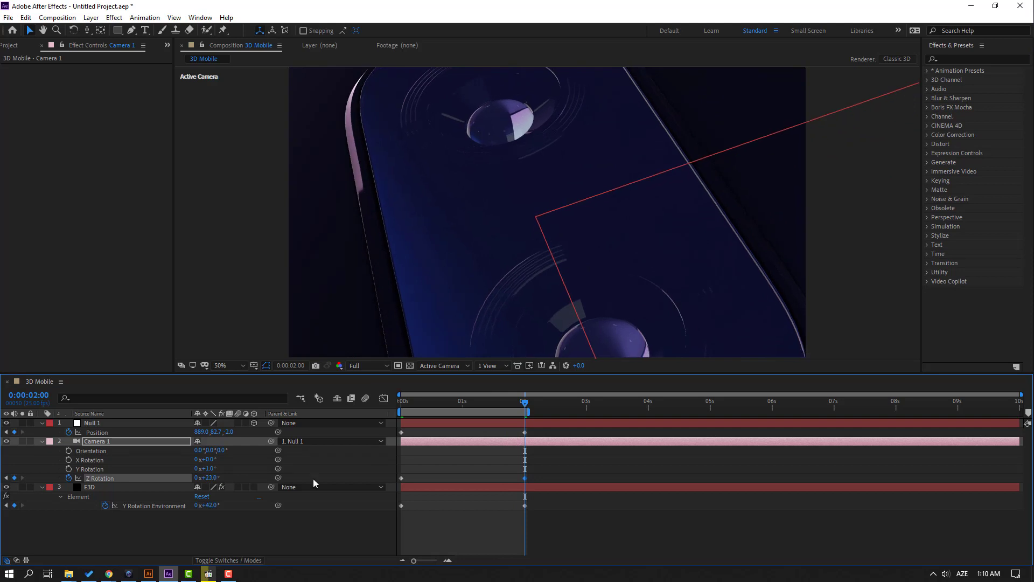
left_click(564, 454)
key("space")
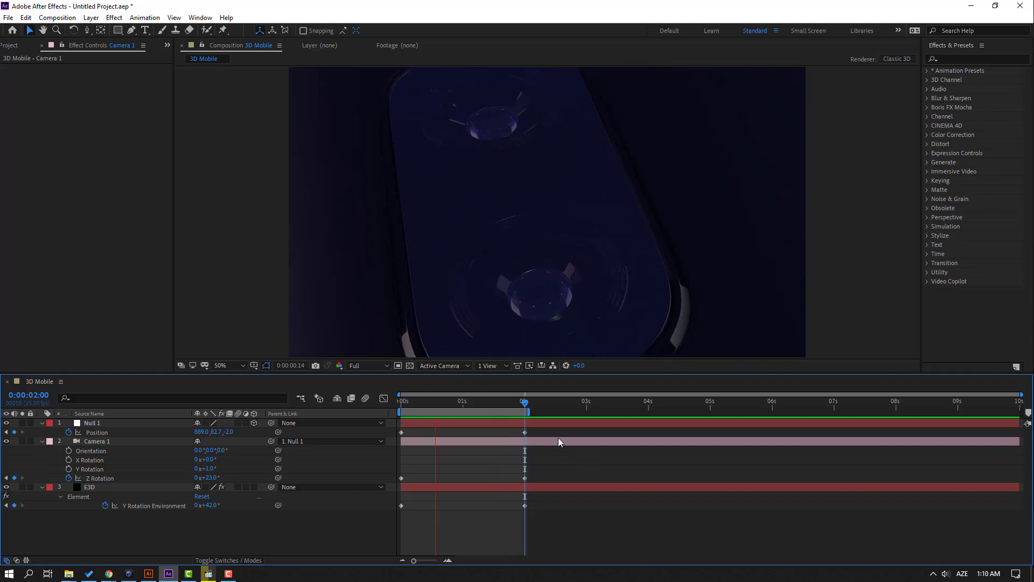
- Apply Easy Ease to all keyframes of Null 1, Camera 1 and E3D, and preview the animation
left_click_drag(544, 431, 415, 509)
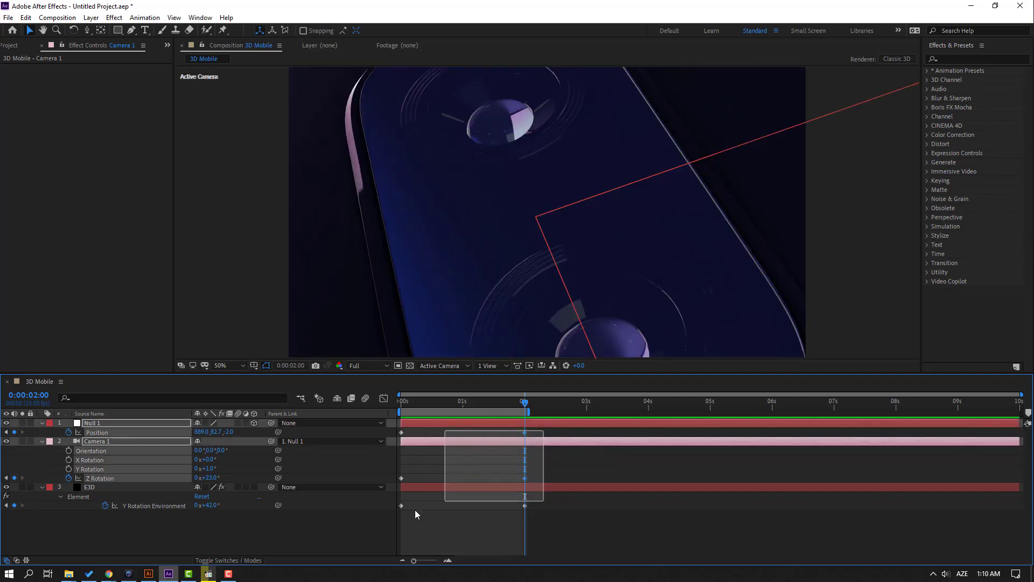
right_click(403, 480)
mouse_move(463, 472)
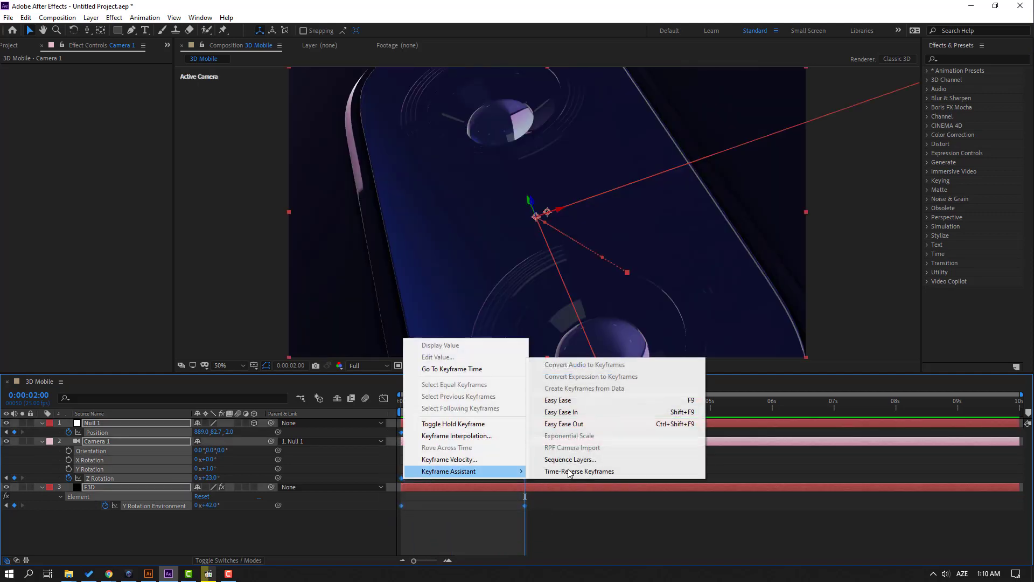
left_click(573, 412)
key("space")
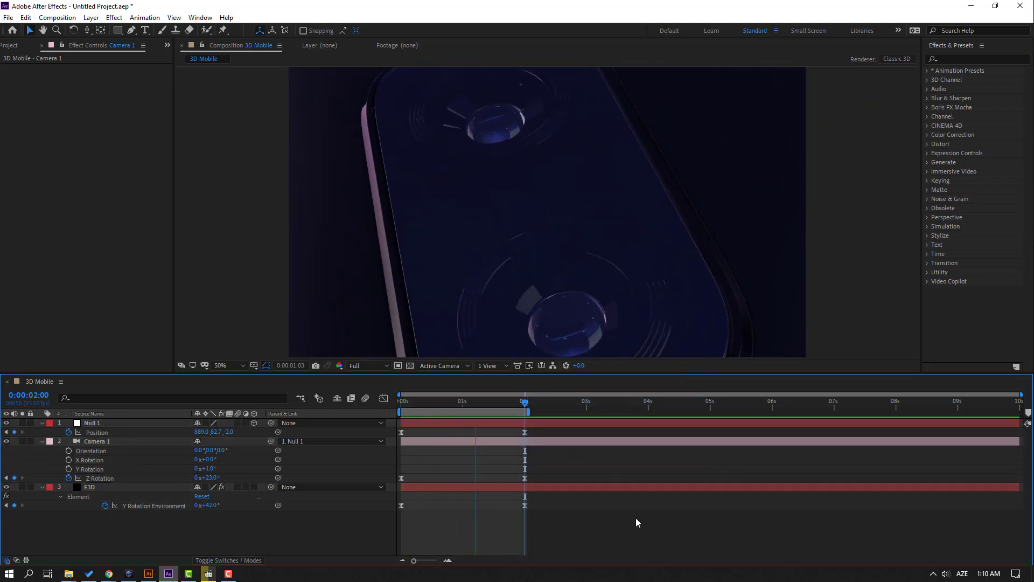
key("space")
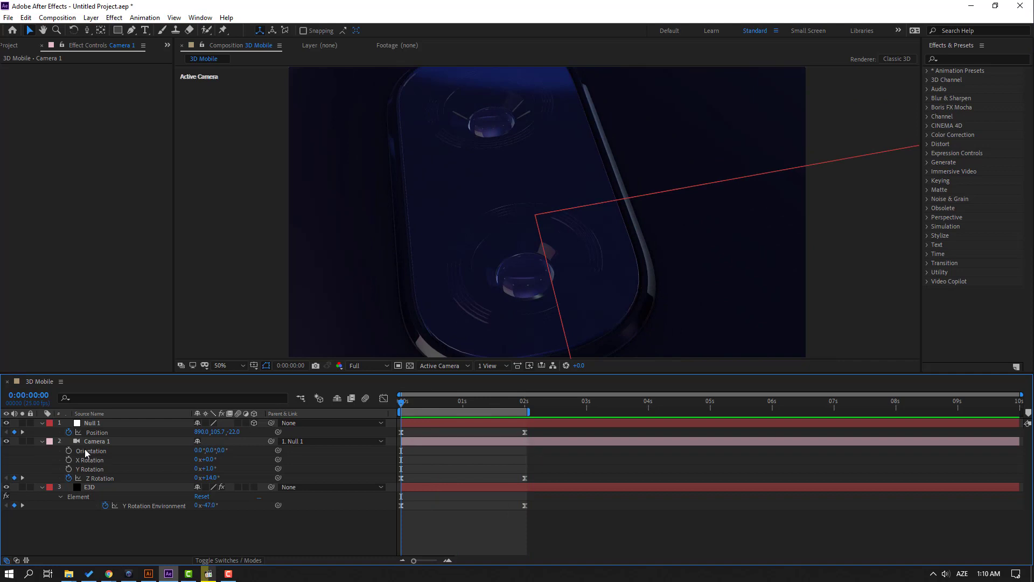
- Set the preview resolution to Quarter and turn on Depth of Field in Camera 1's options
left_click(87, 443)
left_click(43, 442)
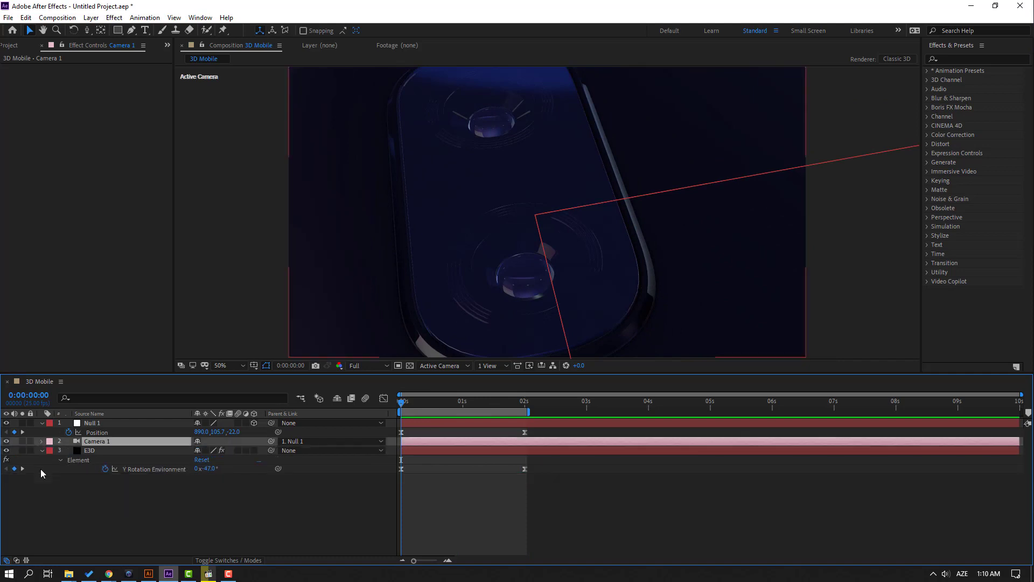
left_click(42, 441)
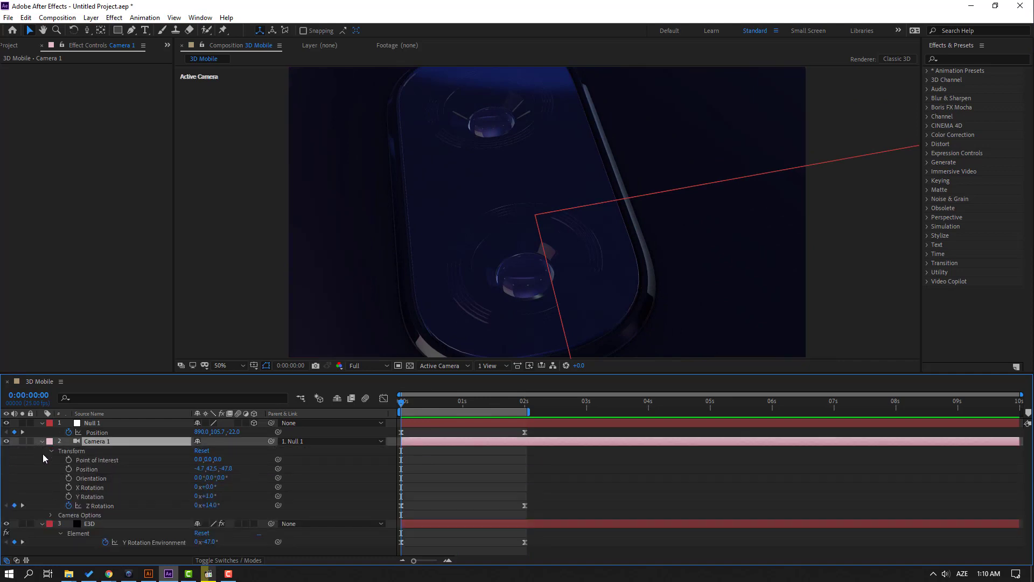
left_click(52, 451)
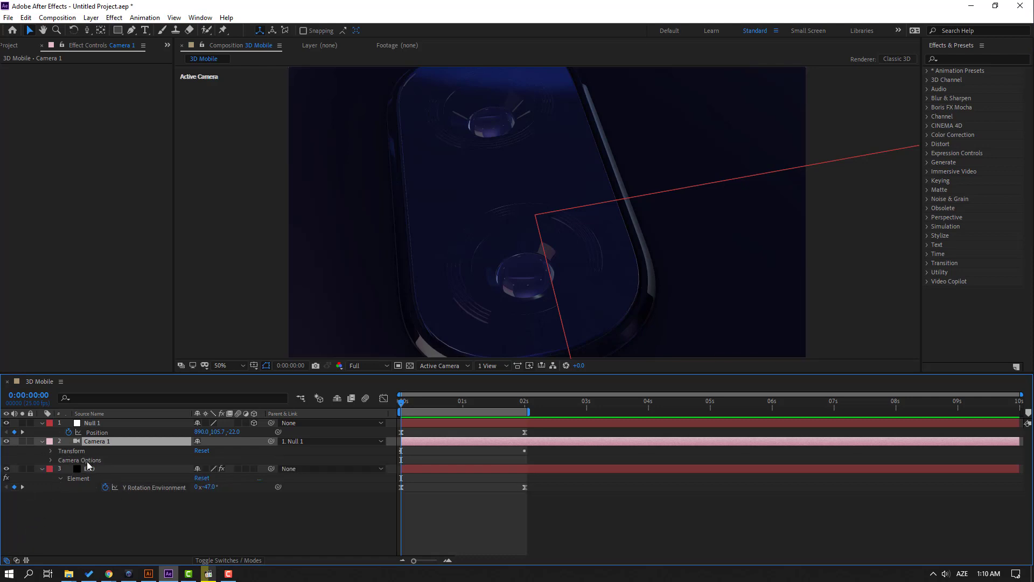
left_click(51, 461)
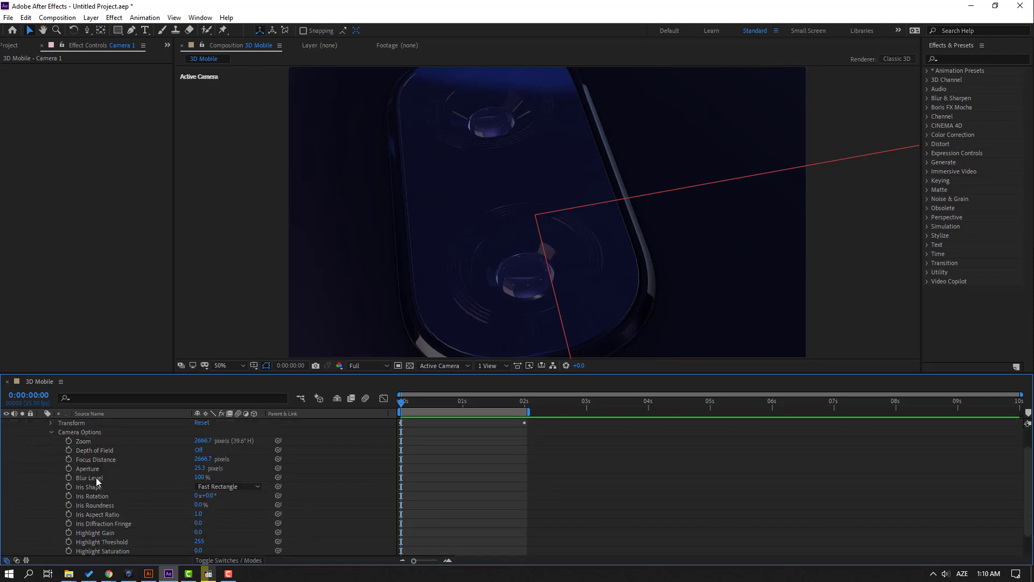
left_click(355, 366)
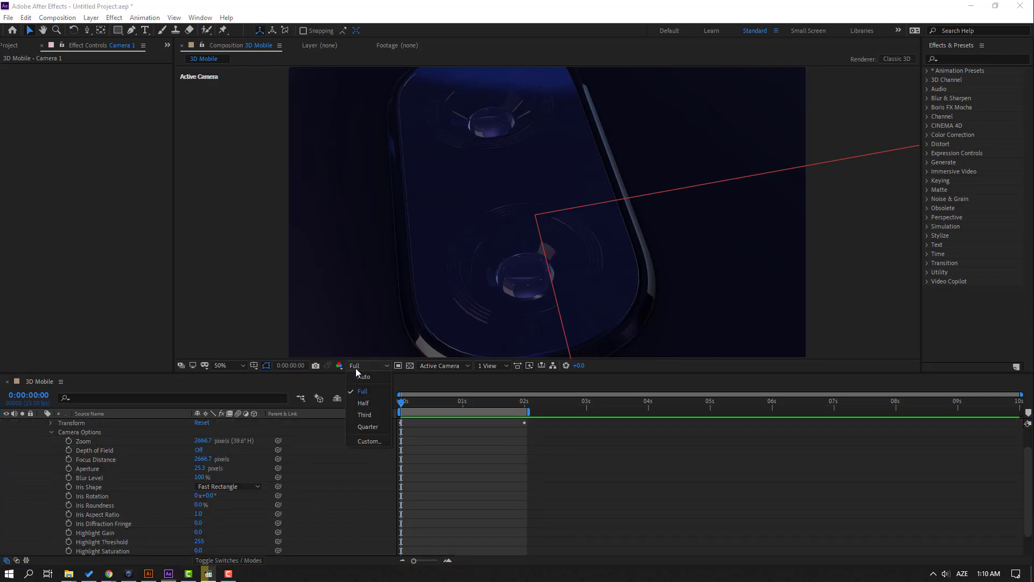
left_click(363, 426)
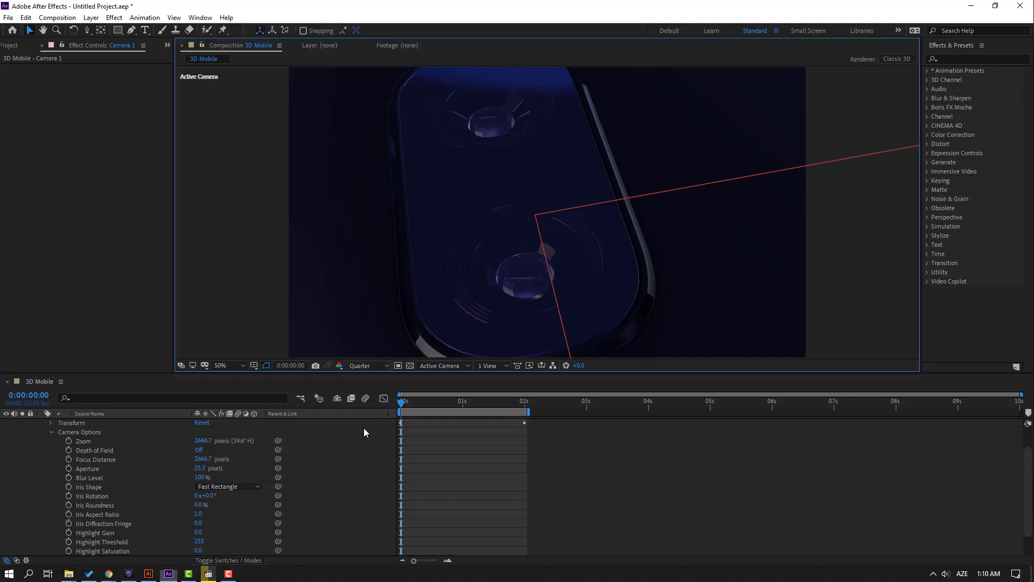
left_click(101, 451)
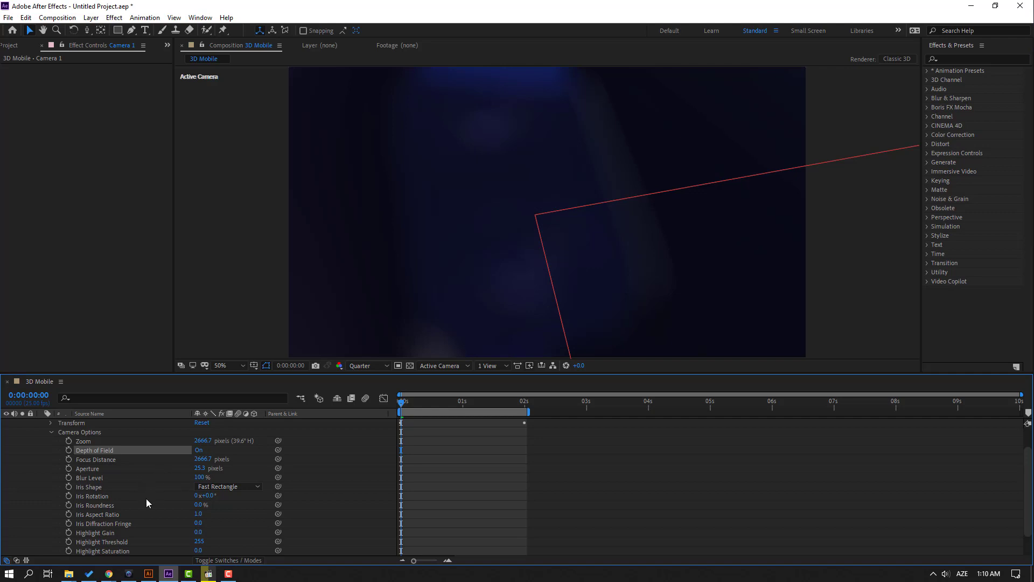
- Try Camera 1's Aperture and Focus Distance at 100 pixels each, and settle on 22 pixels Aperture and 69 pixels Focus Distance
left_click(200, 467)
type("100")
key("Return")
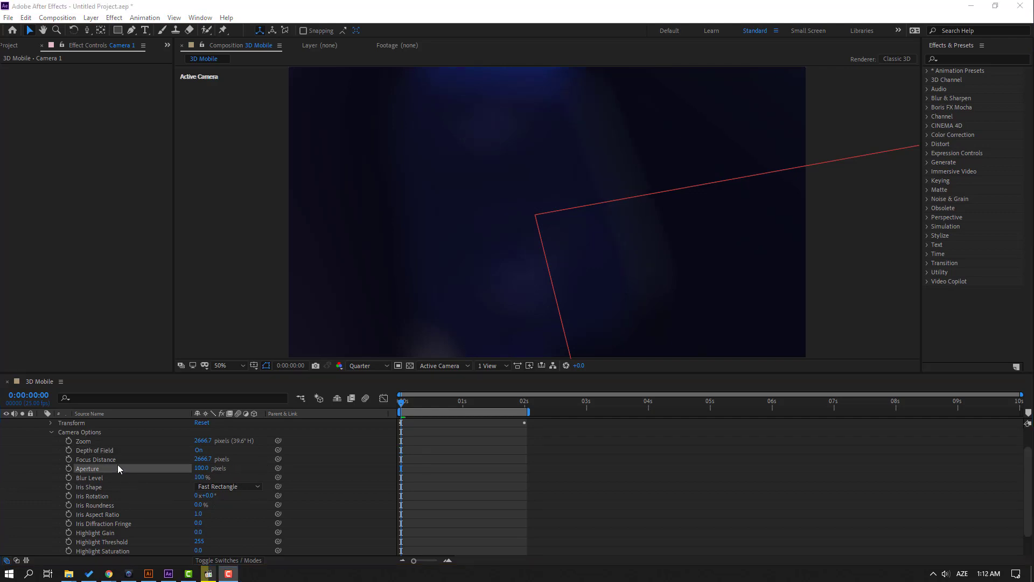
left_click(109, 460)
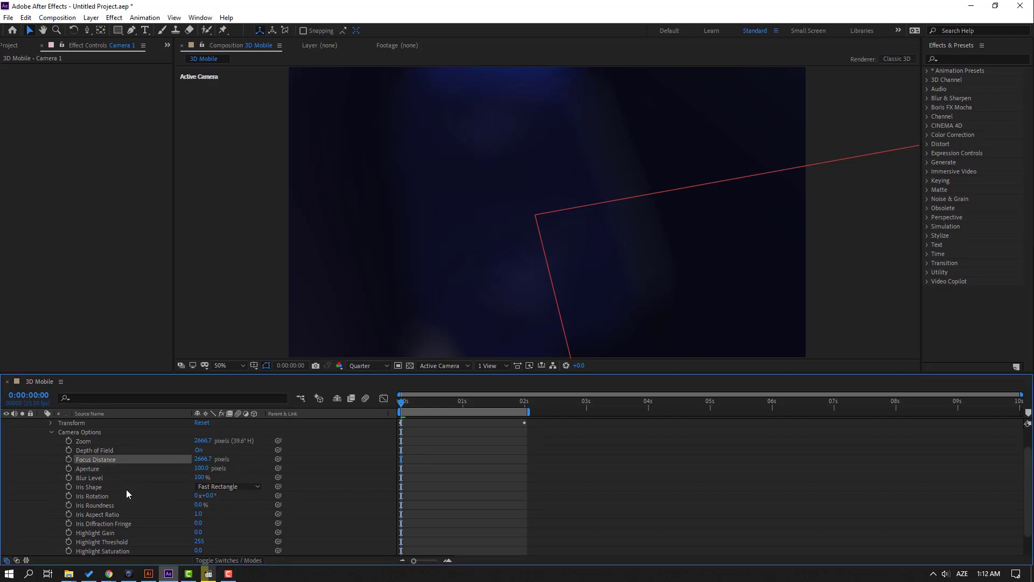
left_click(202, 458)
type("1000")
key("Return")
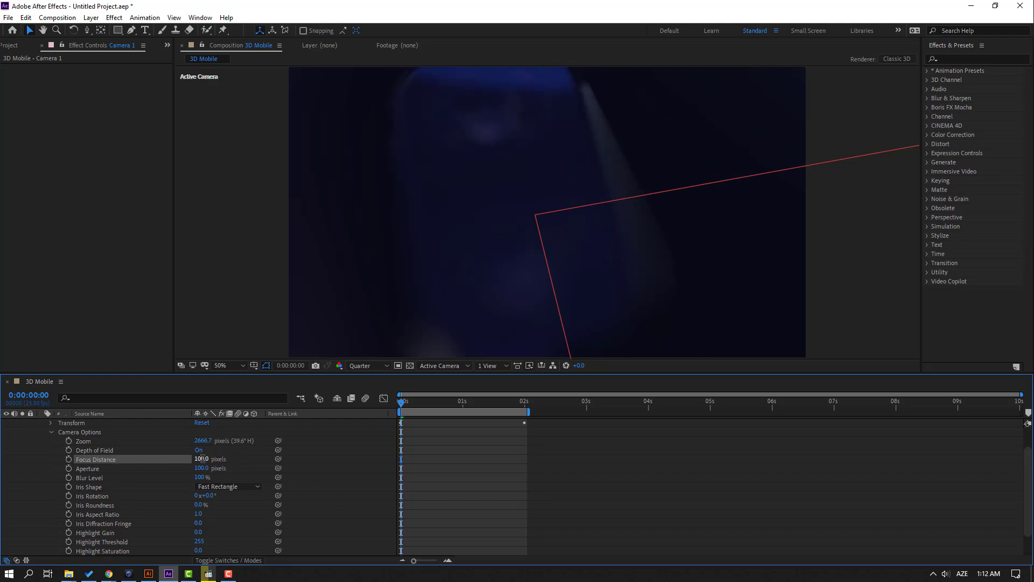
left_click_drag(207, 459, 188, 457)
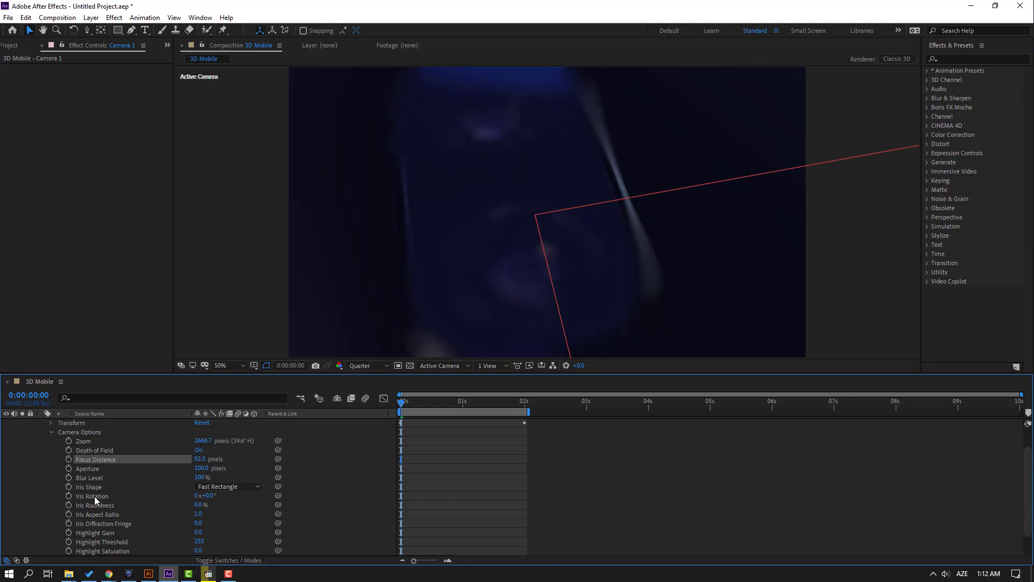
mouse_move(202, 468)
left_mouse_down()
mouse_move(146, 472)
mouse_move(196, 459)
left_mouse_up()
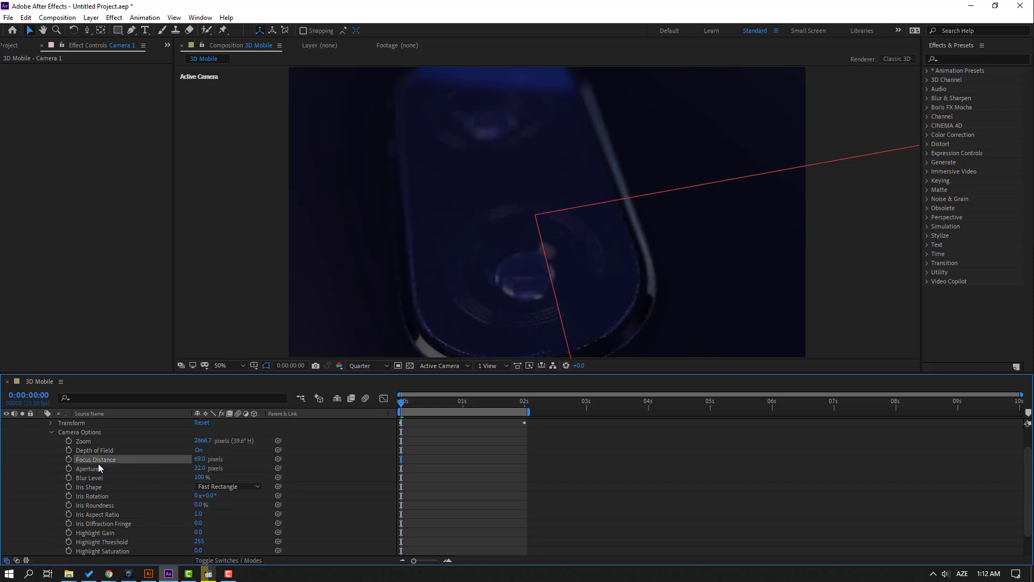
- Keyframe Camera 1's Focus Distance to 75 pixels at 0 seconds and 59 pixels at 1 second 24 frames
left_click(69, 459)
left_click_drag(412, 405, 523, 413)
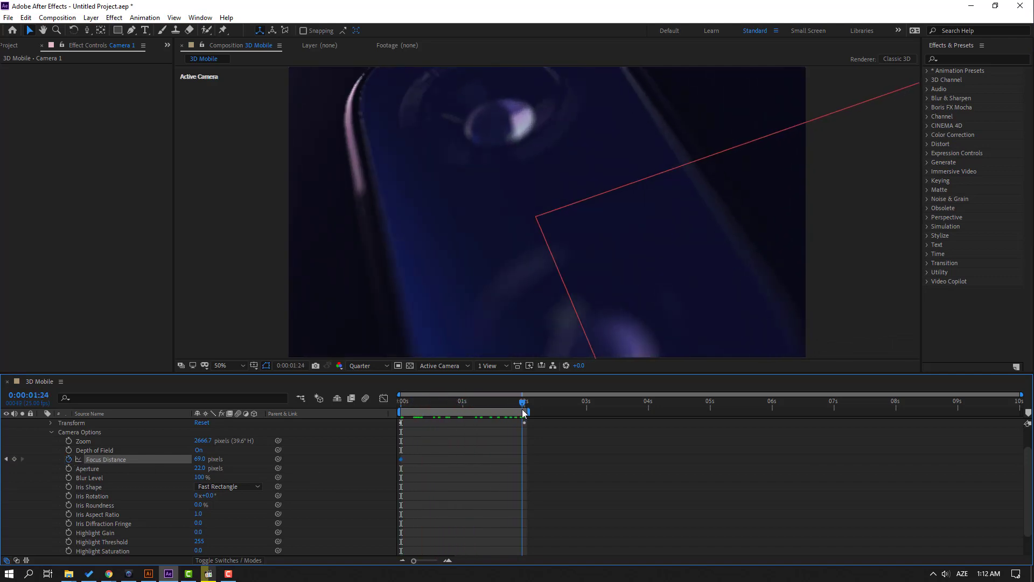
mouse_move(199, 459)
left_mouse_down()
mouse_move(214, 456)
mouse_move(192, 458)
left_mouse_up()
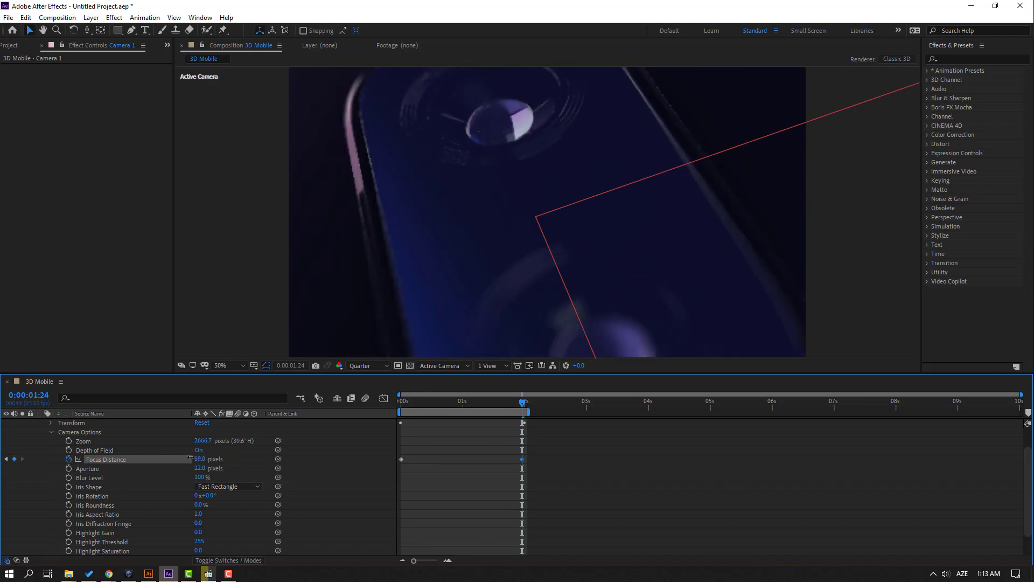
left_click_drag(515, 402, 360, 403)
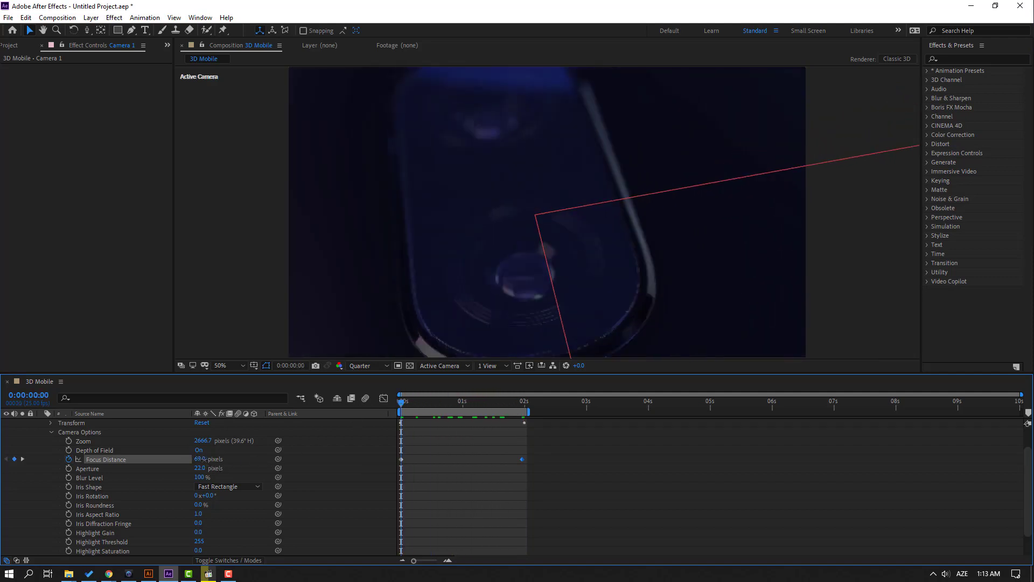
left_click_drag(203, 459, 207, 459)
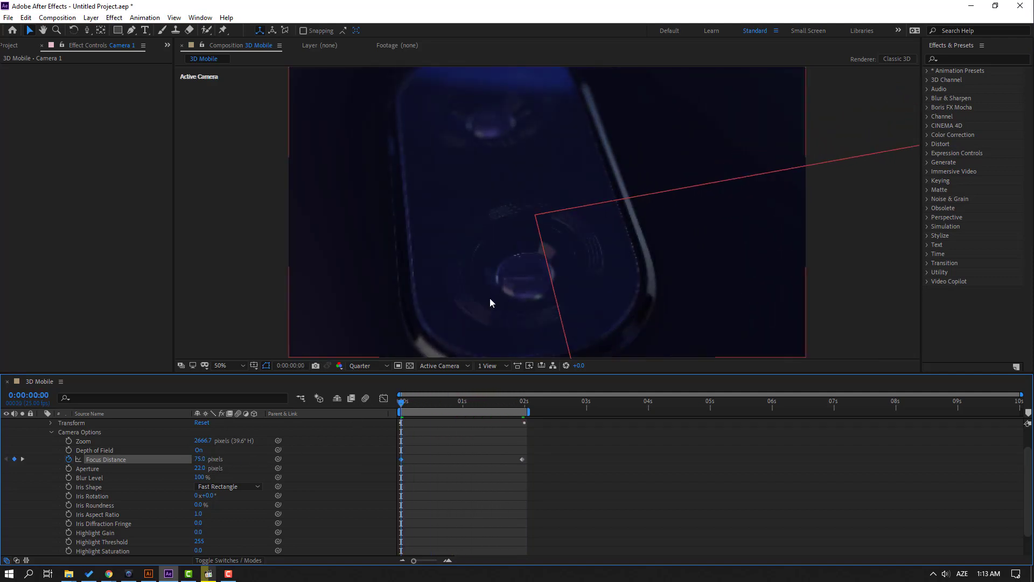
- Set the preview resolution to Full, check the focus at several frames up to 1 second 24 frames, and preview the animation from the start
left_click(370, 366)
left_click(367, 396)
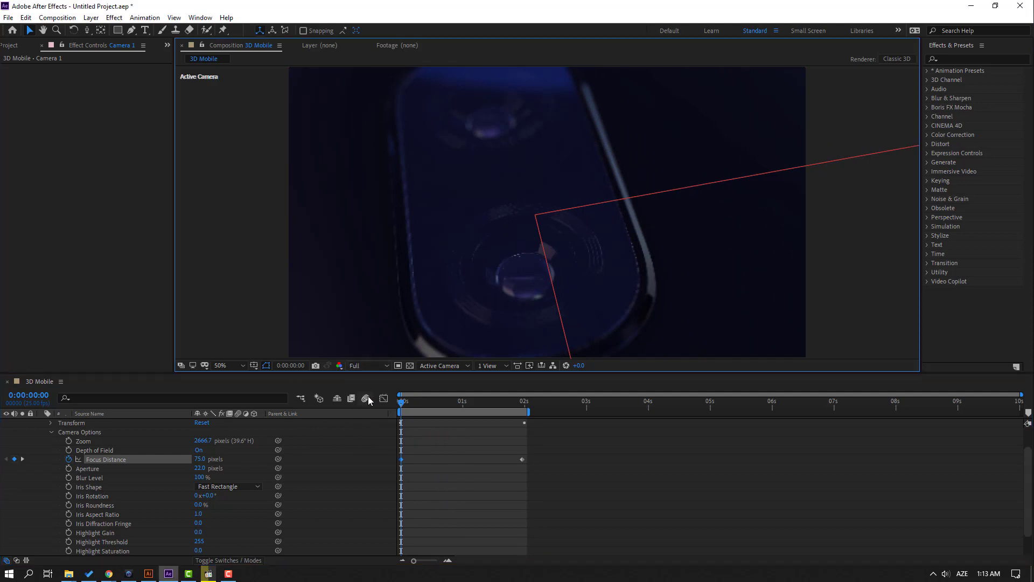
left_click(412, 405)
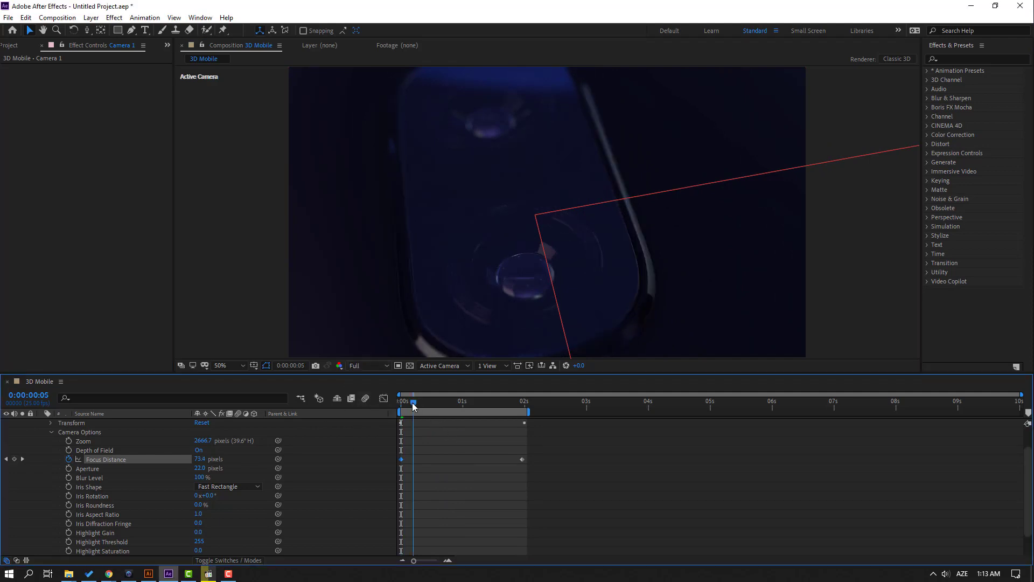
left_click(488, 403)
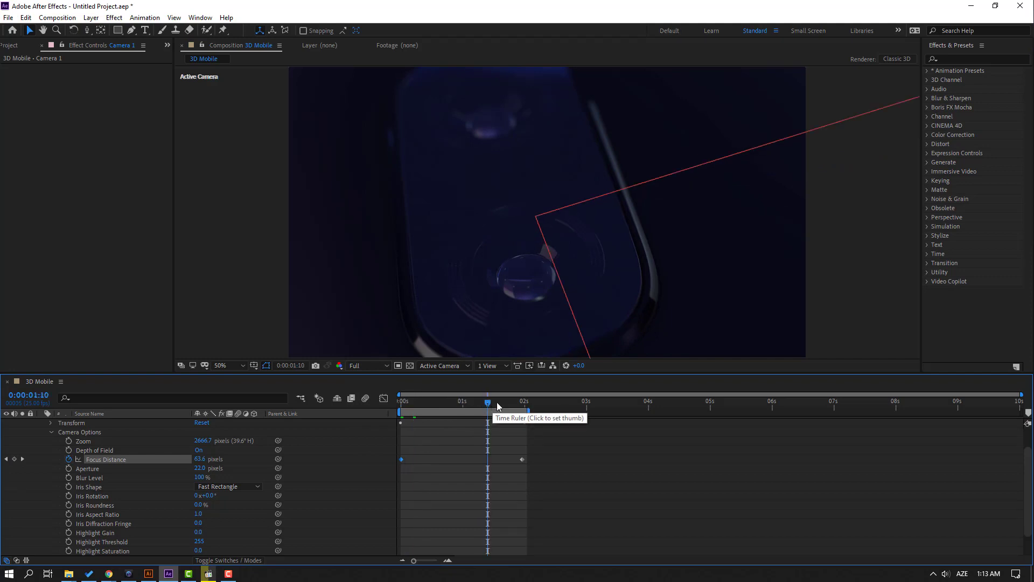
left_click_drag(506, 402, 522, 402)
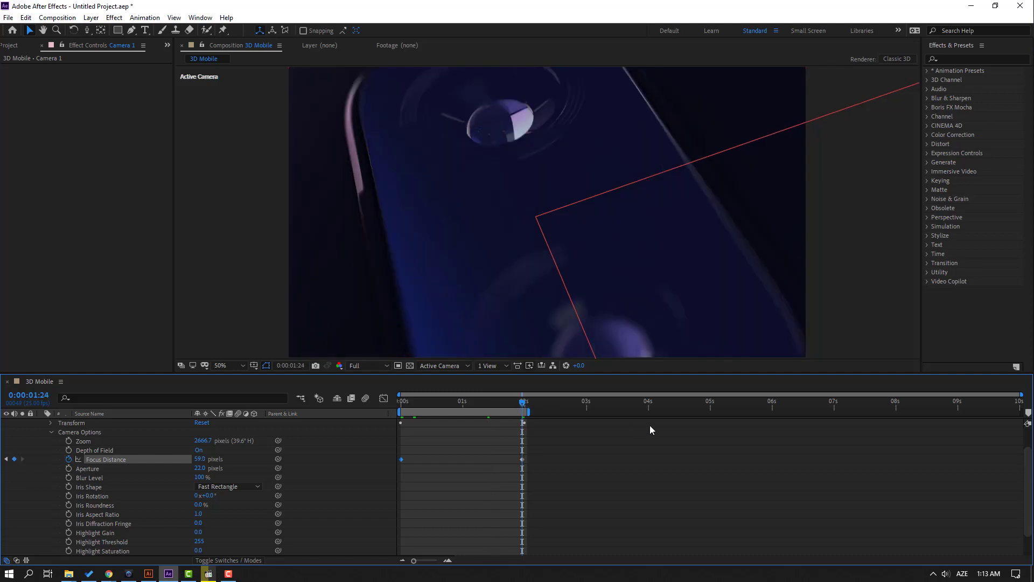
key("Home")
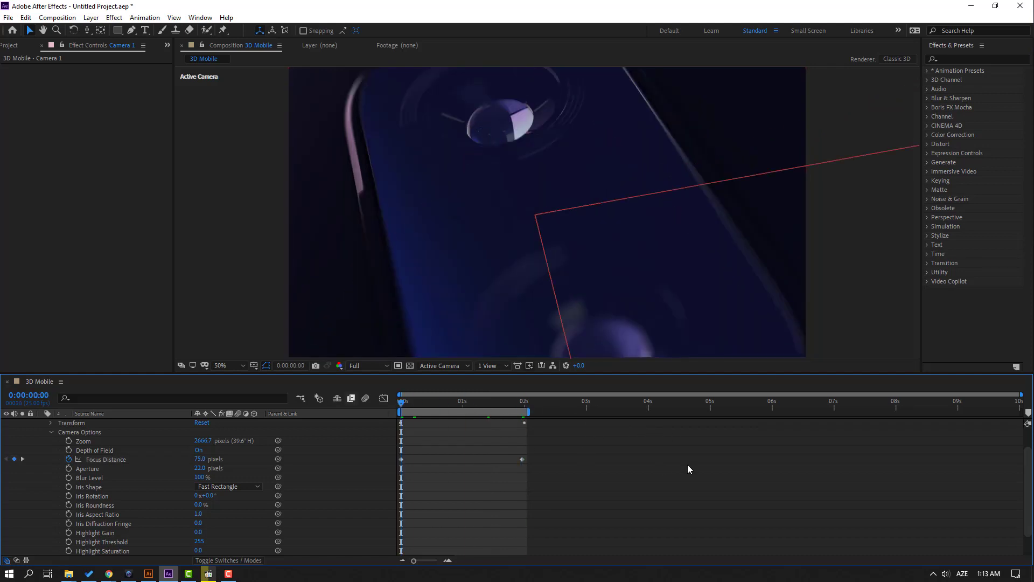
key("space")
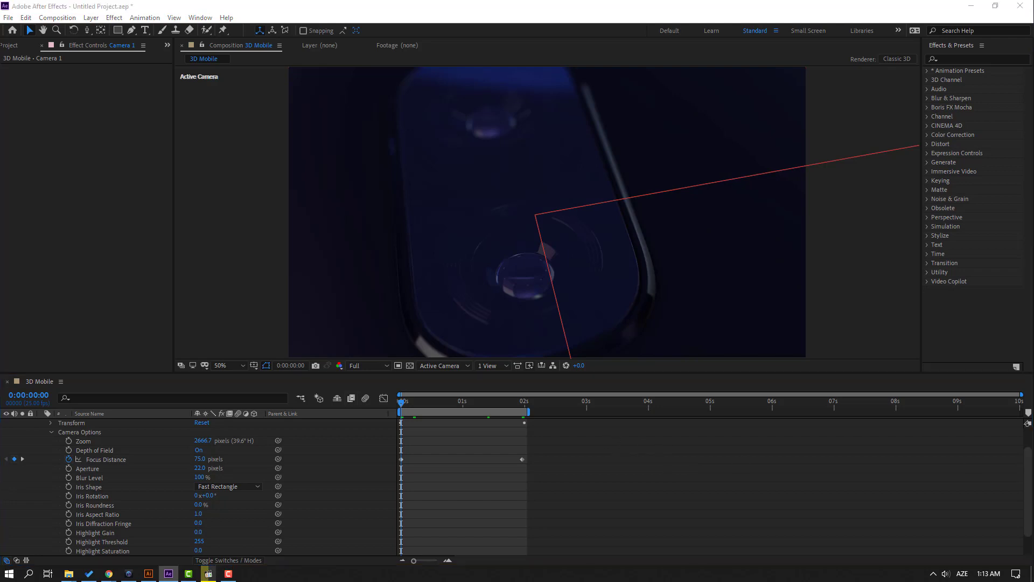